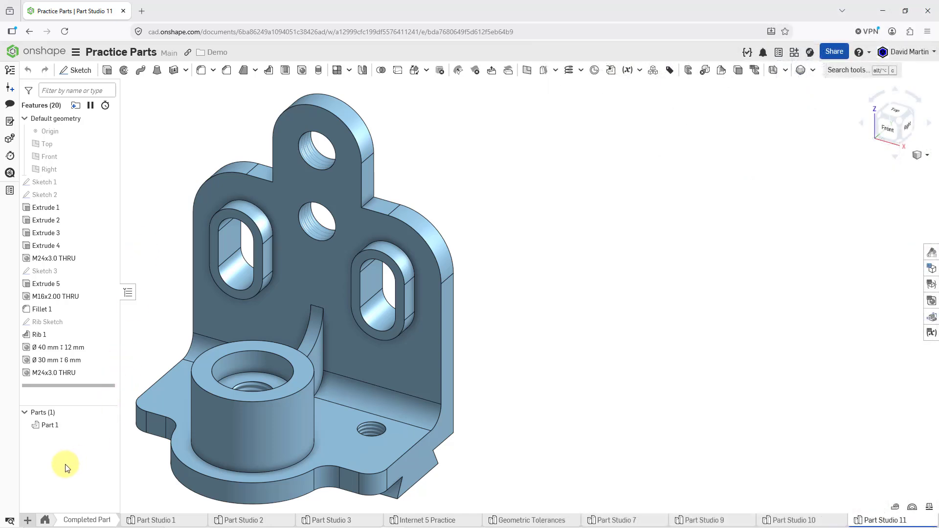
Step: Create a new Part Studio and start a sketch on the Top plane, viewed normal to the sketch plane
left_click(30, 519)
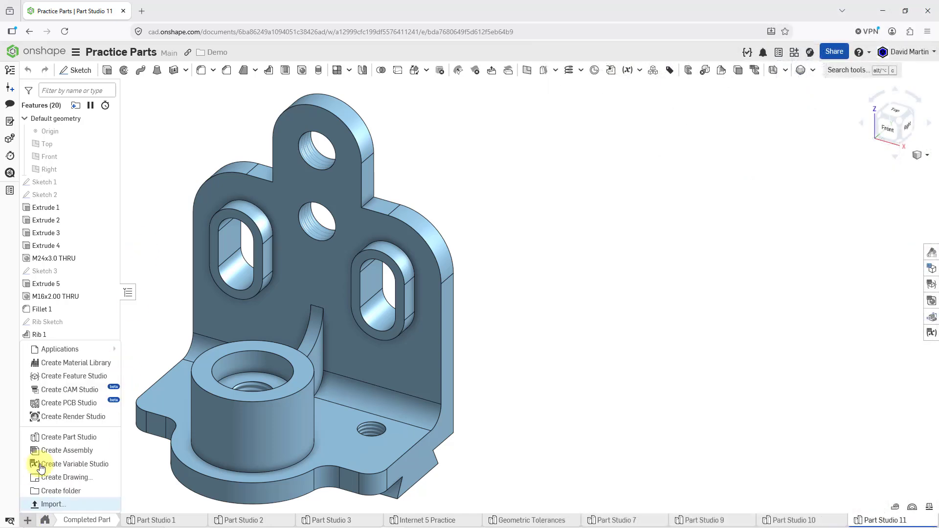
left_click(54, 437)
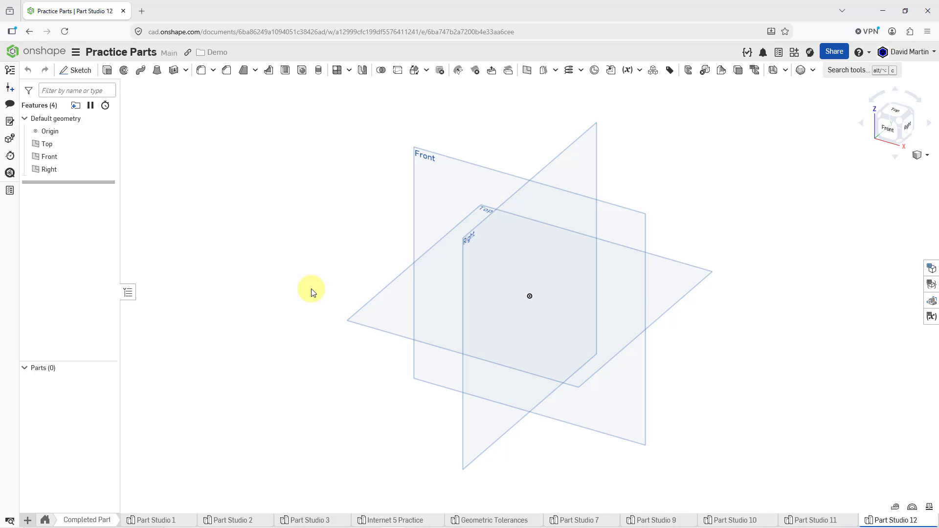
left_click(362, 325)
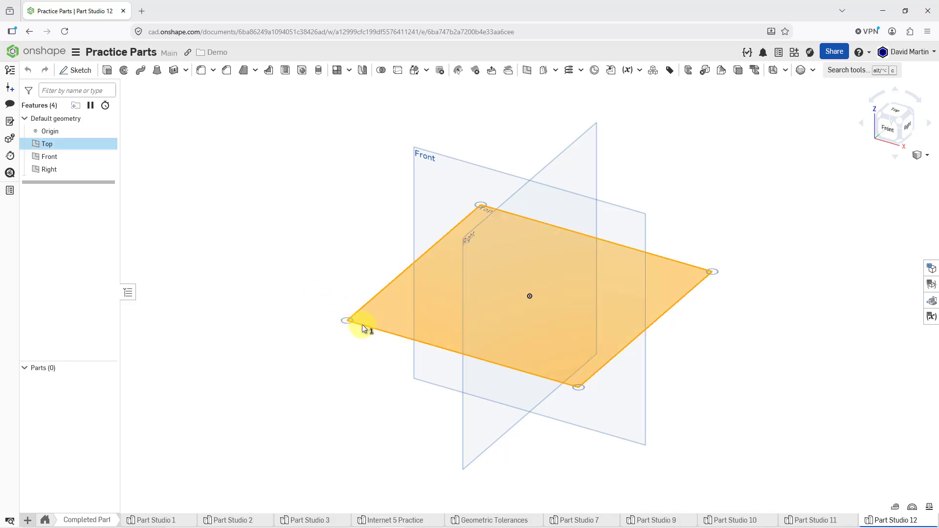
right_click(334, 259)
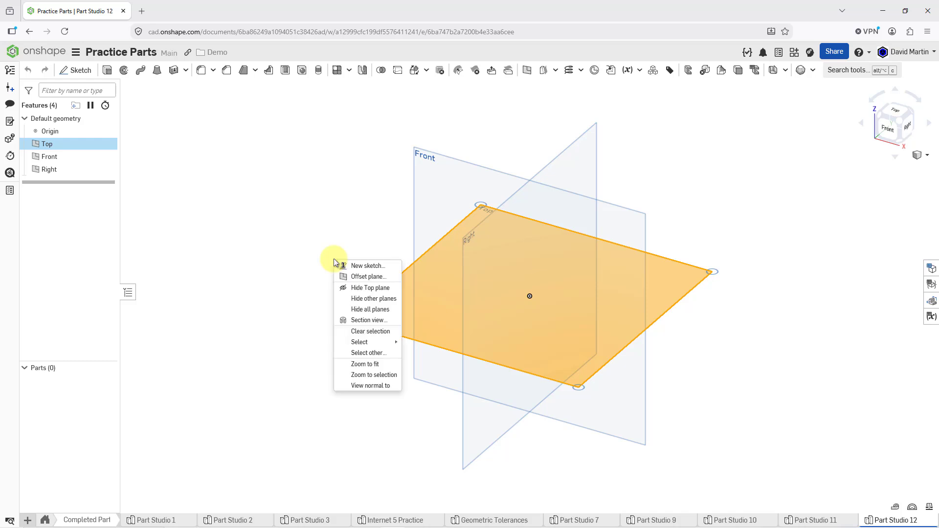
left_click(363, 266)
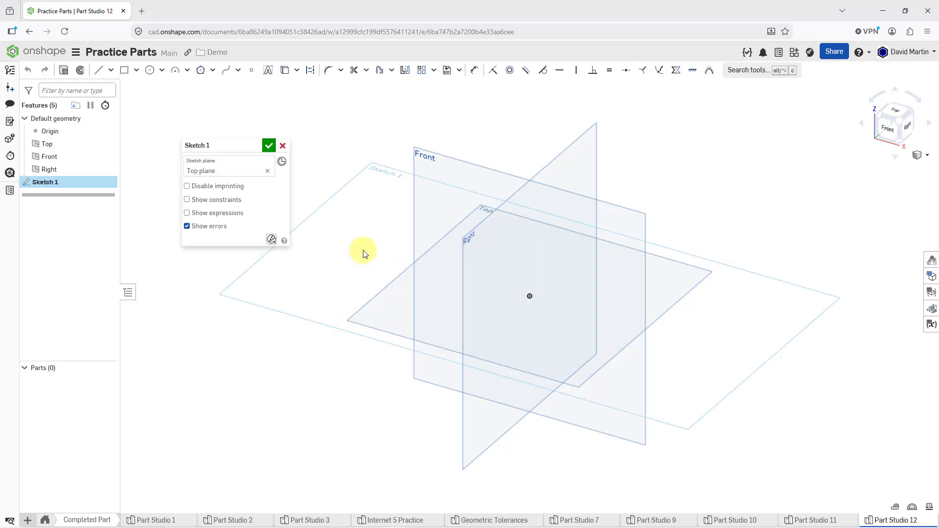
right_click(364, 253)
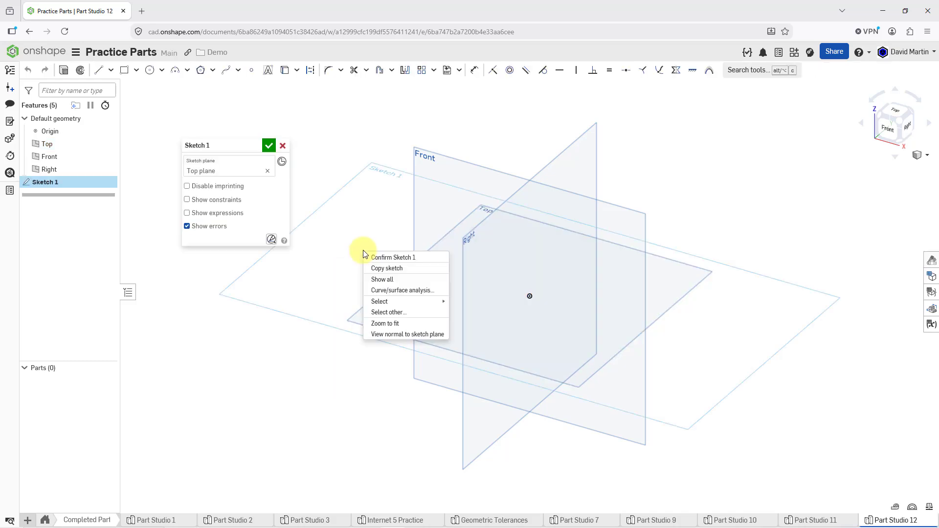
left_click(406, 335)
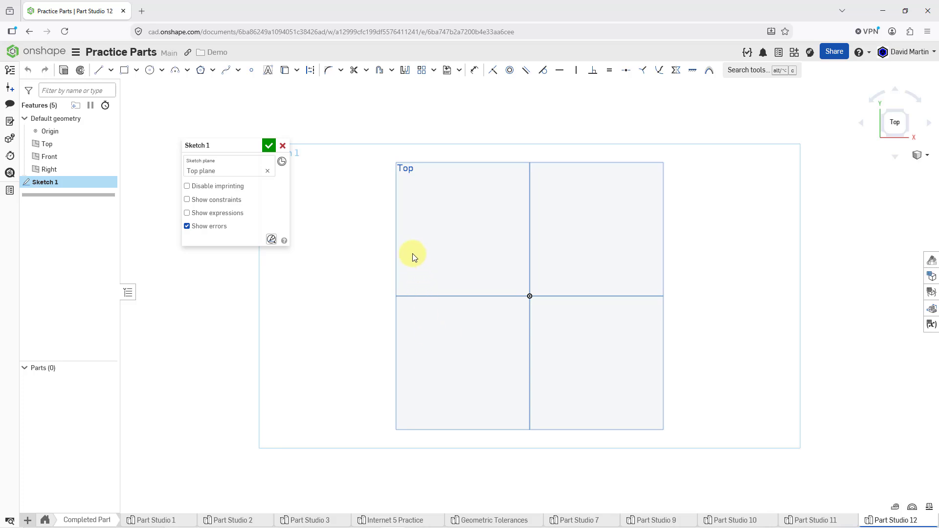
left_click(148, 73)
left_click(530, 295)
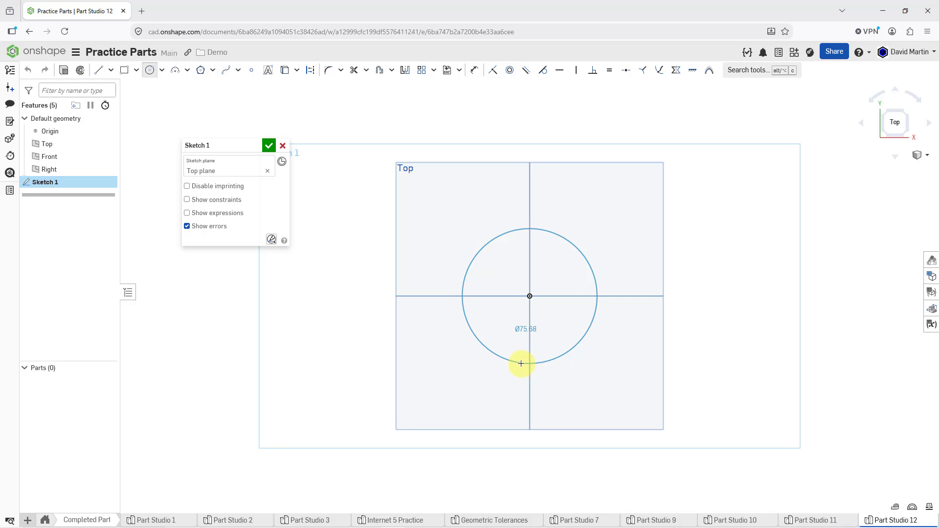
key("Escape")
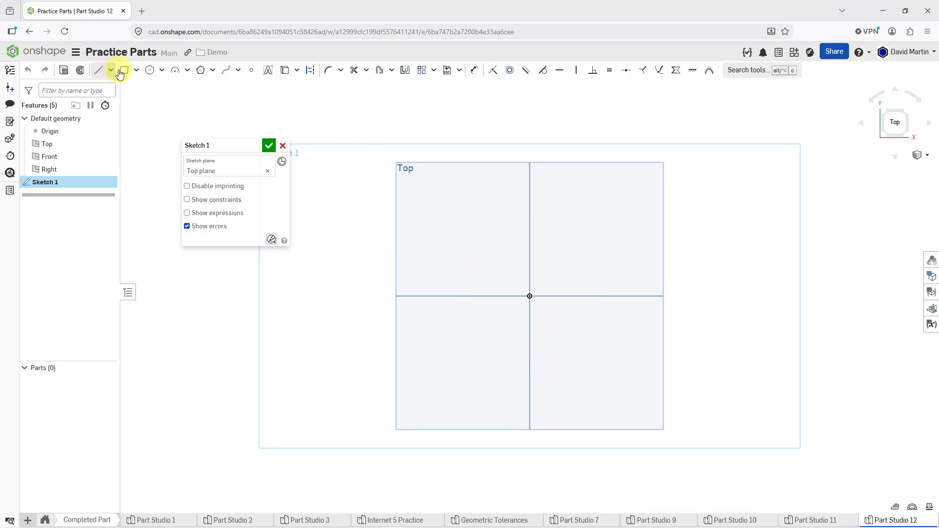
Step: Draw a circle centred vertically below the origin and set its diameter to 60 mm
left_click(150, 70)
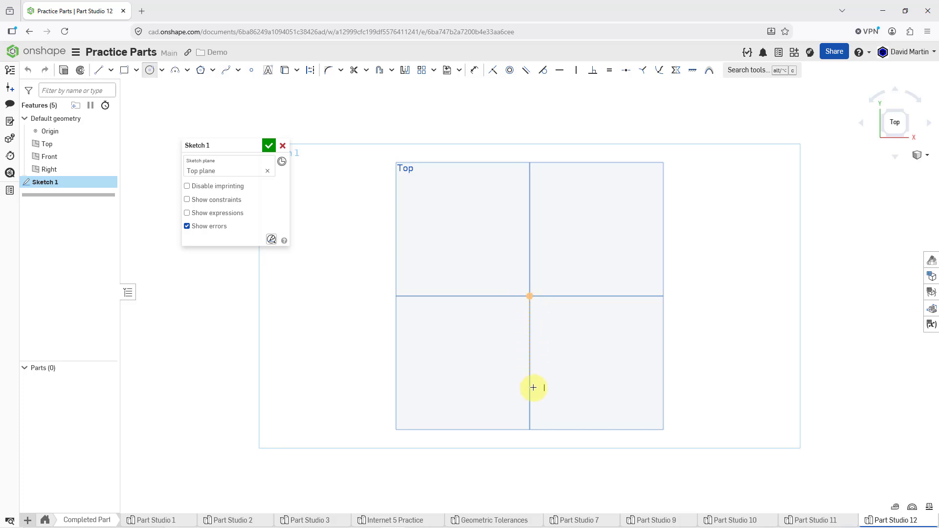
left_click(530, 451)
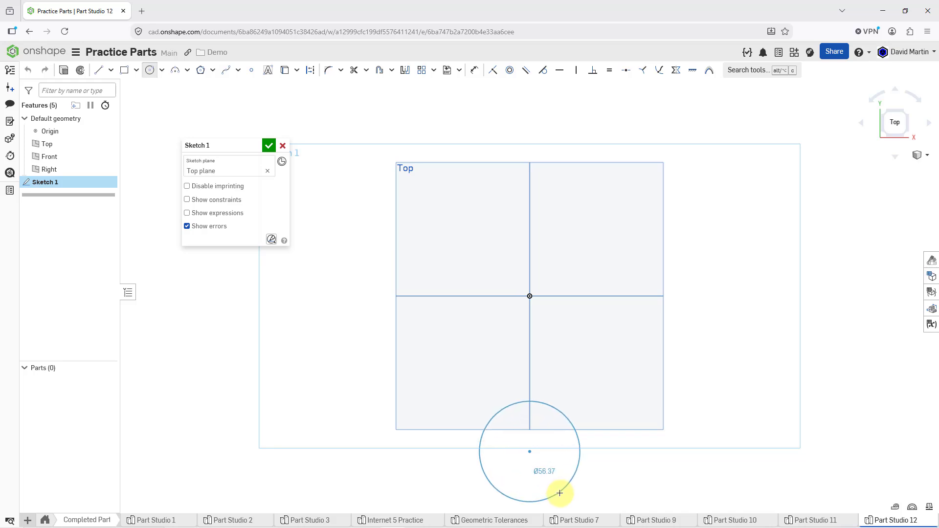
left_click(559, 493)
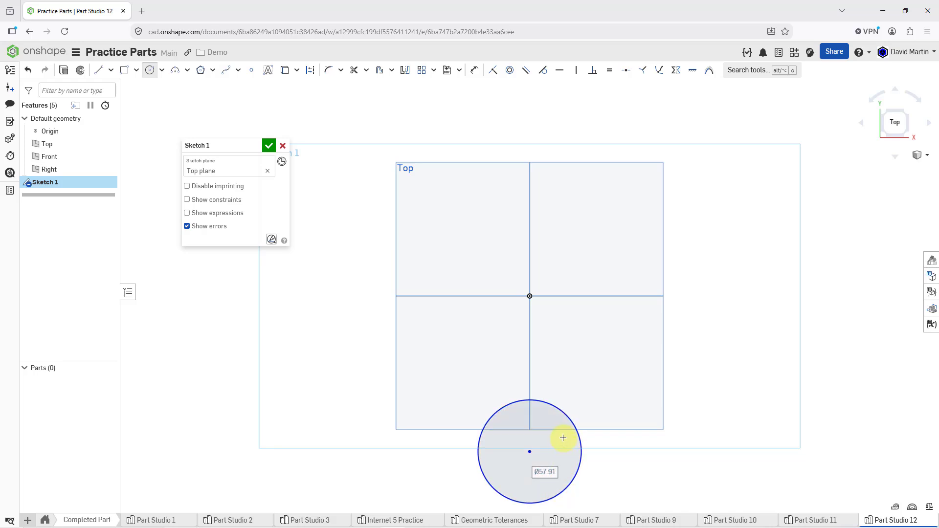
type("60")
key("Return")
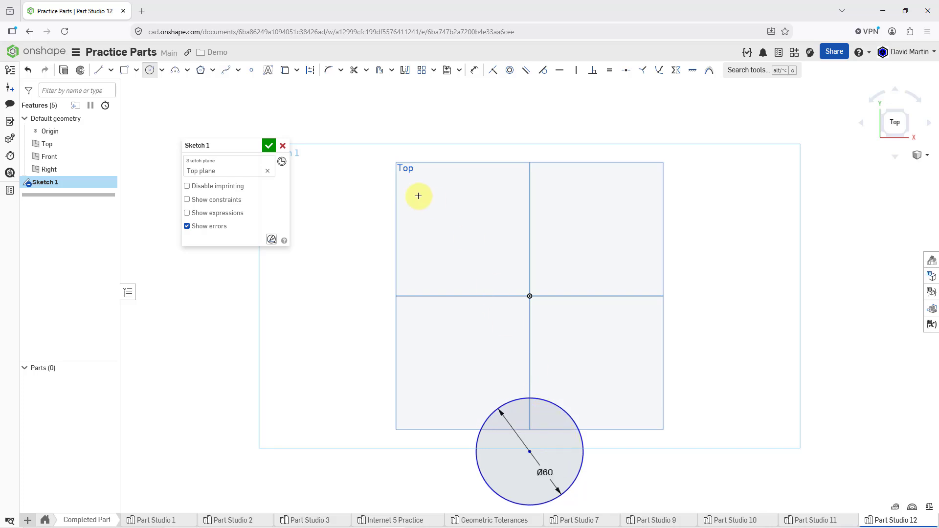
Step: Dimension the distance from the circle's centre to the Front plane as 75 mm
left_click(473, 70)
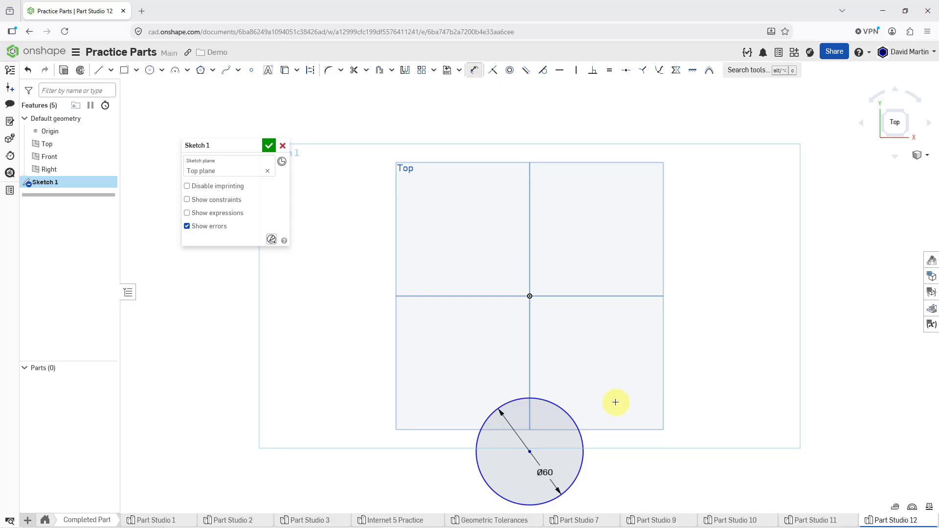
left_click(532, 453)
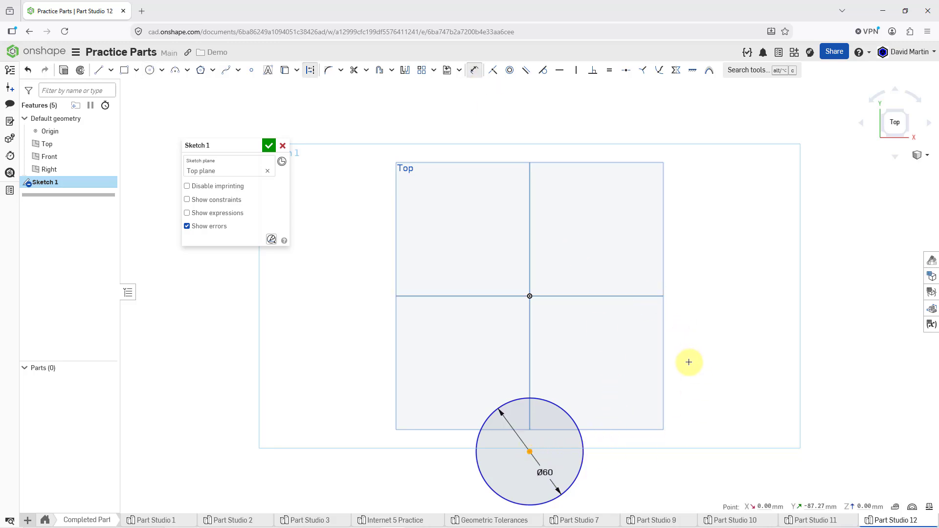
left_click(635, 298)
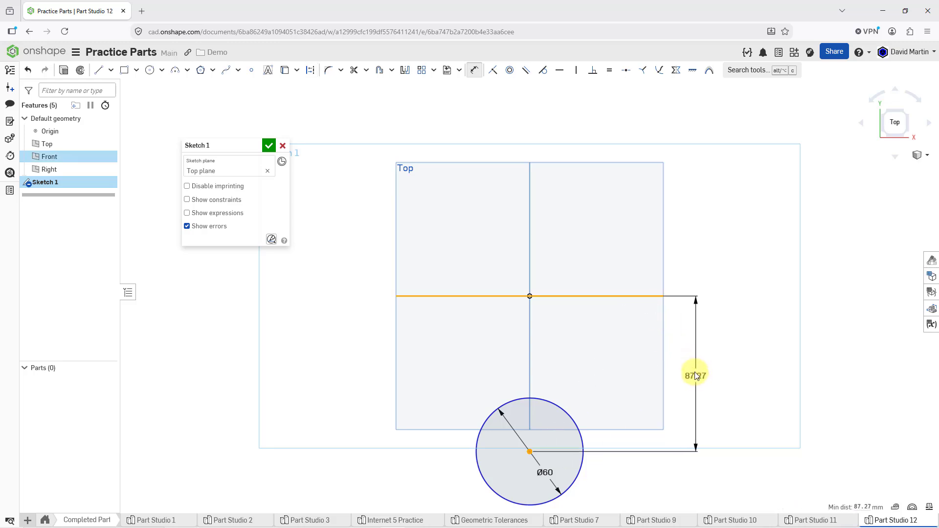
left_click(697, 376)
type("75")
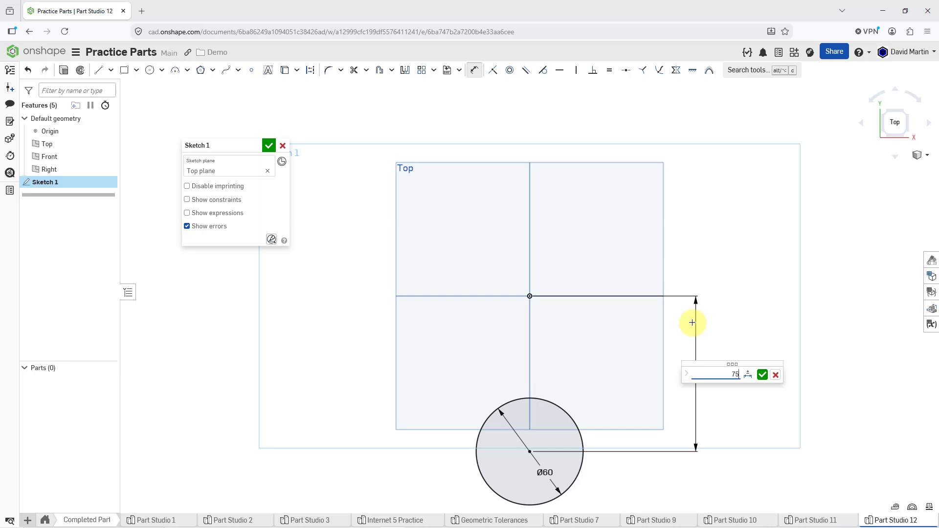
key("Return")
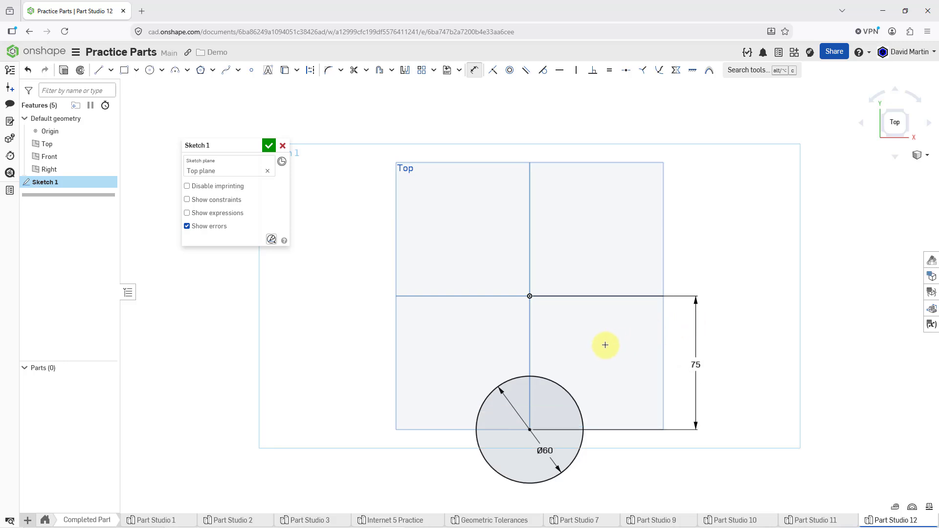
Step: Draw a vertical construction line about 160 mm long through the origin and the circle's centre, and hide the default planes
middle_click_drag(577, 362, 555, 291)
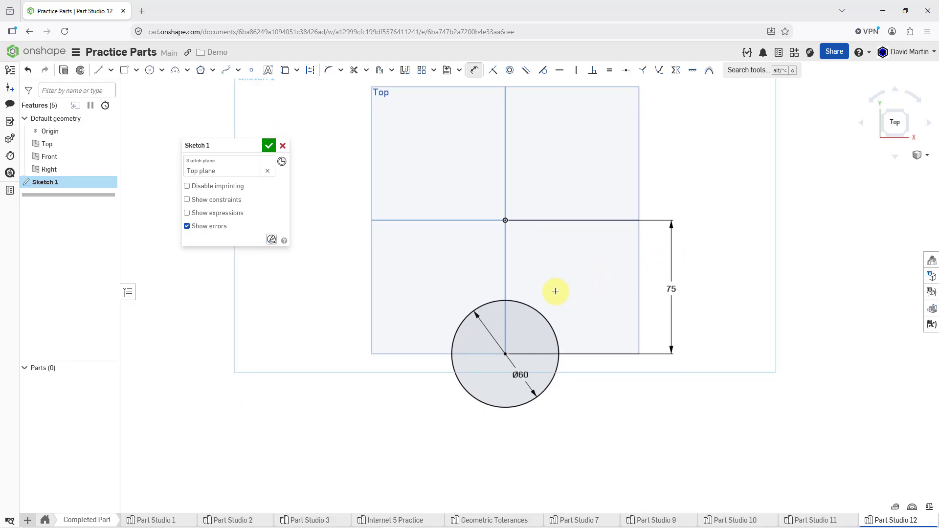
left_click(434, 219)
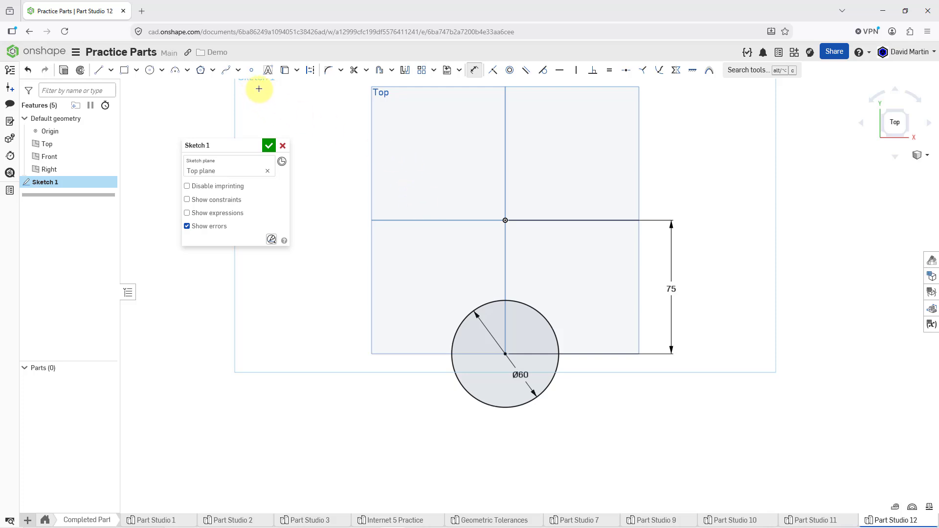
left_click(310, 70)
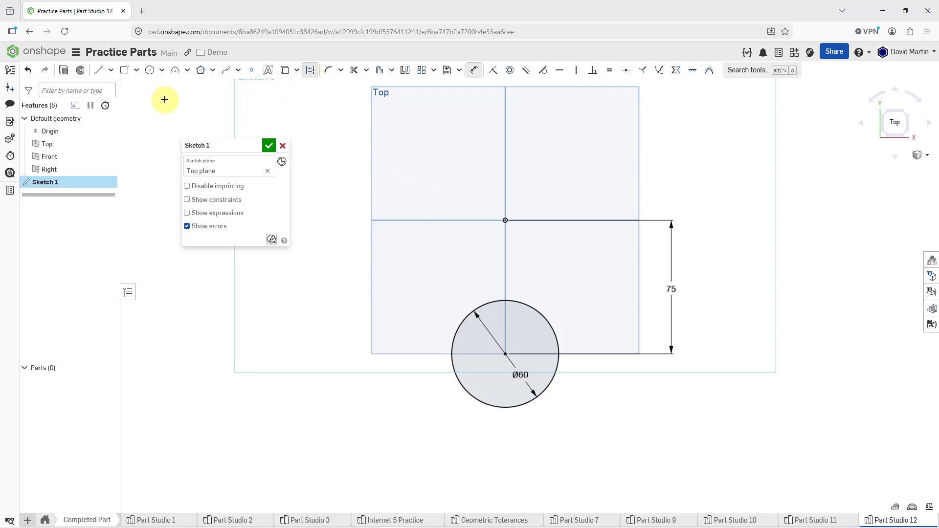
left_click(99, 70)
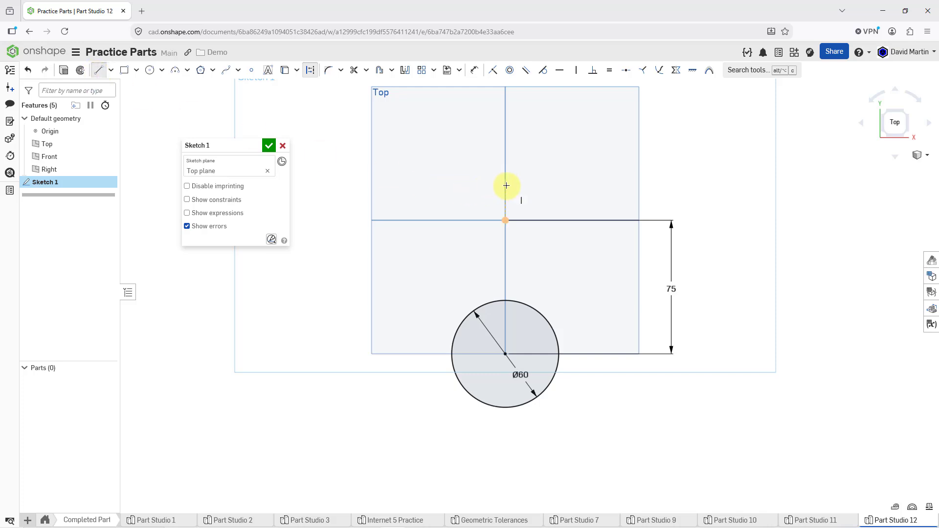
left_click(506, 186)
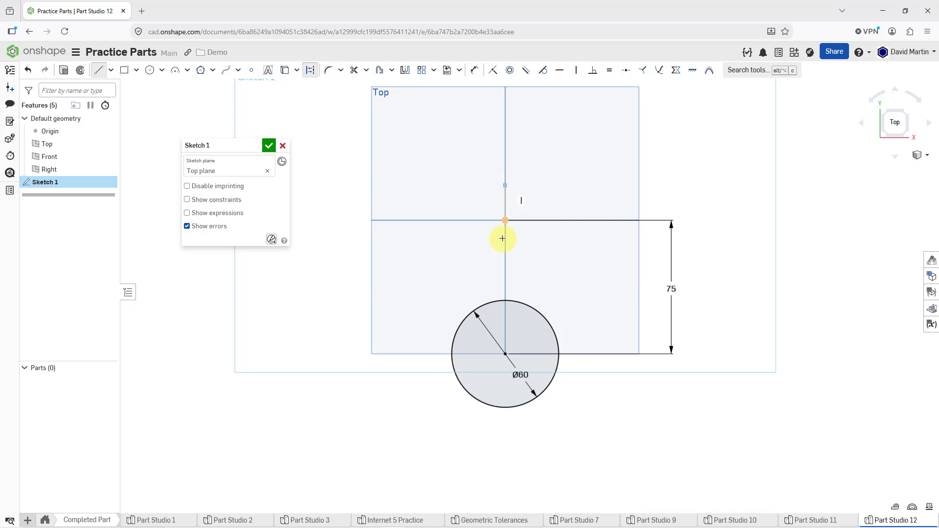
left_click(505, 471)
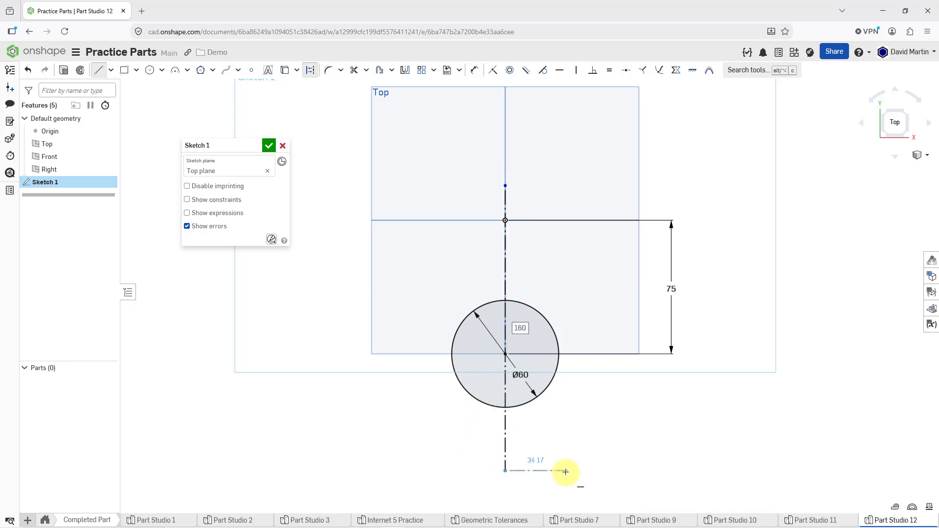
key("Escape")
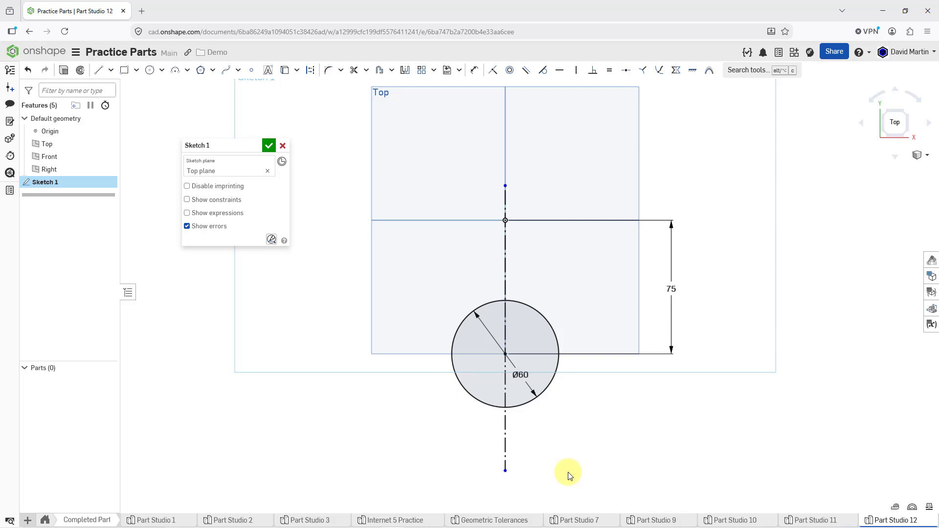
key("p")
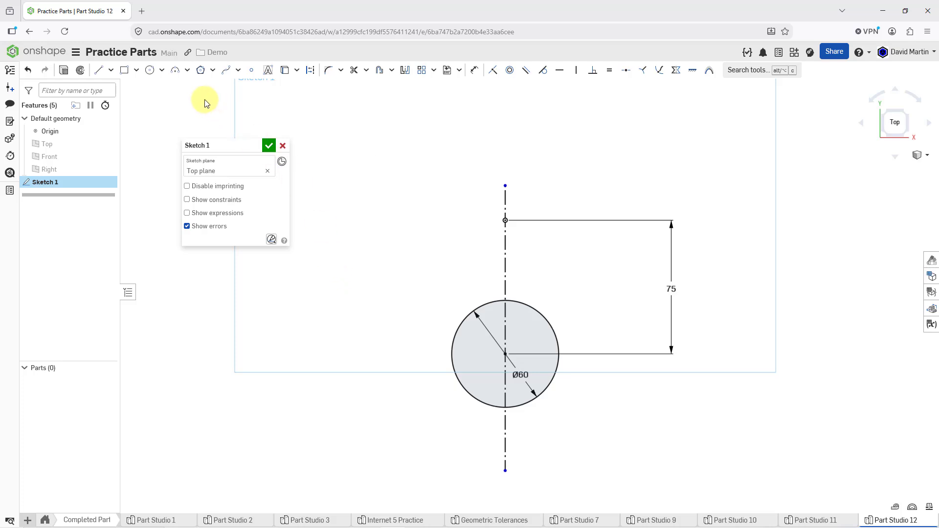
Step: Draw a center point arc around the lower half of the circle, concentric with it, and set its radius to 40 mm
left_click(187, 73)
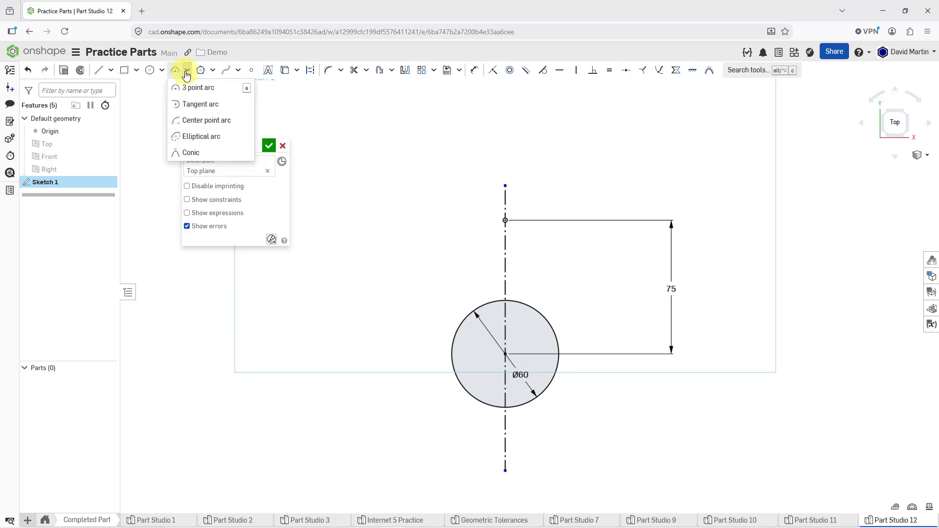
left_click(203, 122)
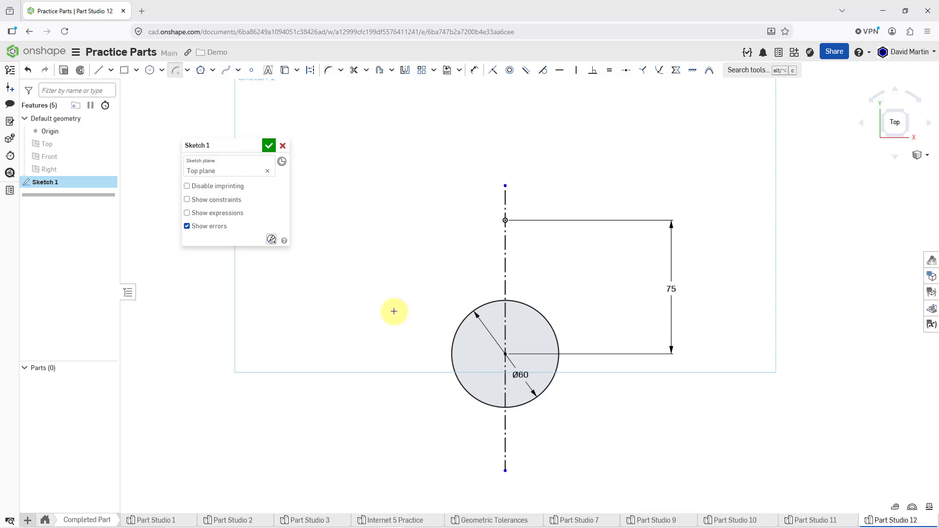
left_click(507, 353)
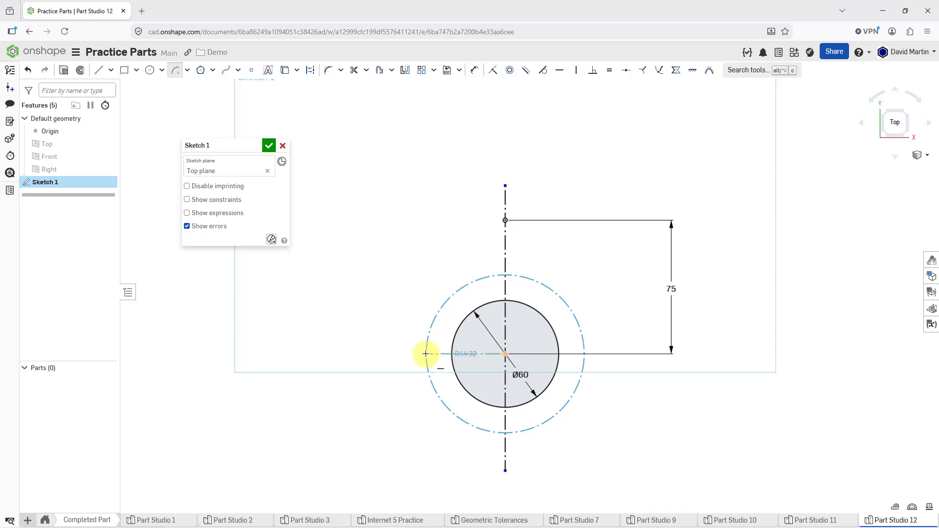
left_click(425, 354)
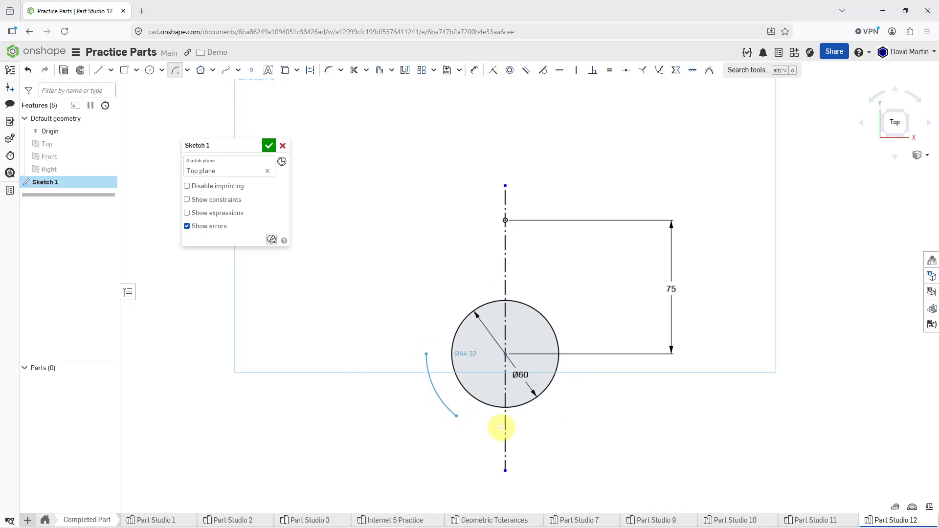
left_click(597, 353)
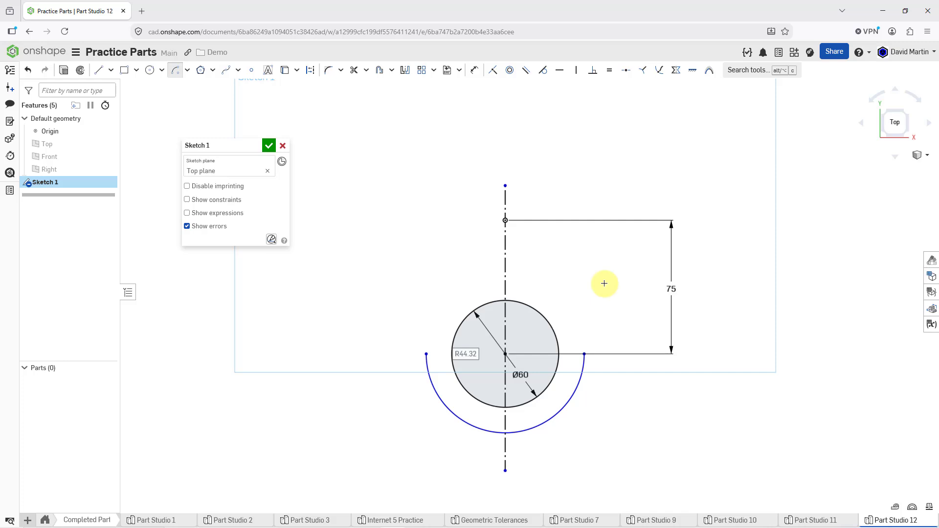
type("40")
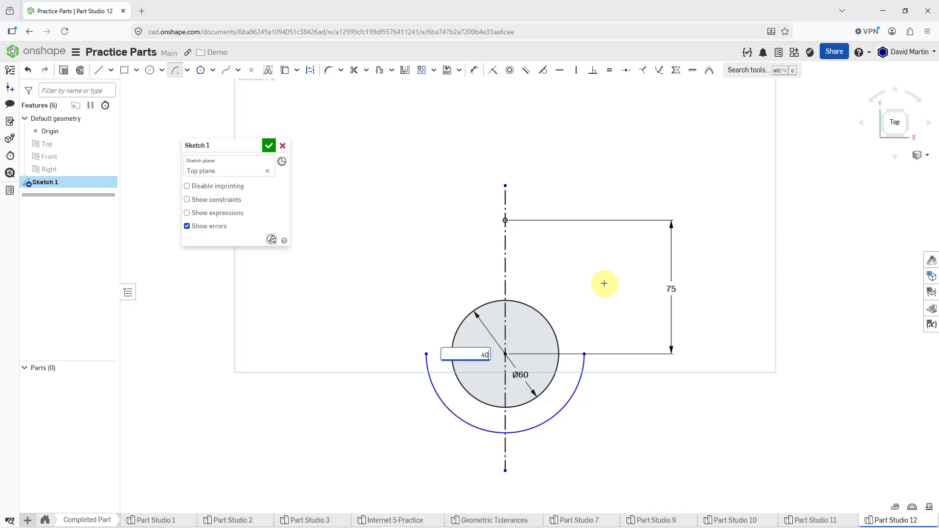
key("Return")
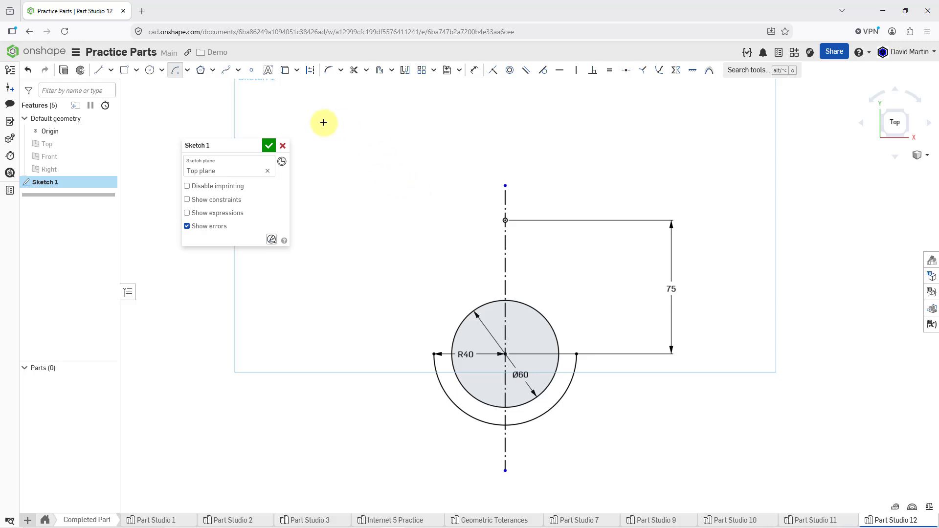
Step: Draw a corner rectangle about 168.5 by 64 mm, its upper edge level with the origin and its lower edge crossing the circle
left_click(125, 71)
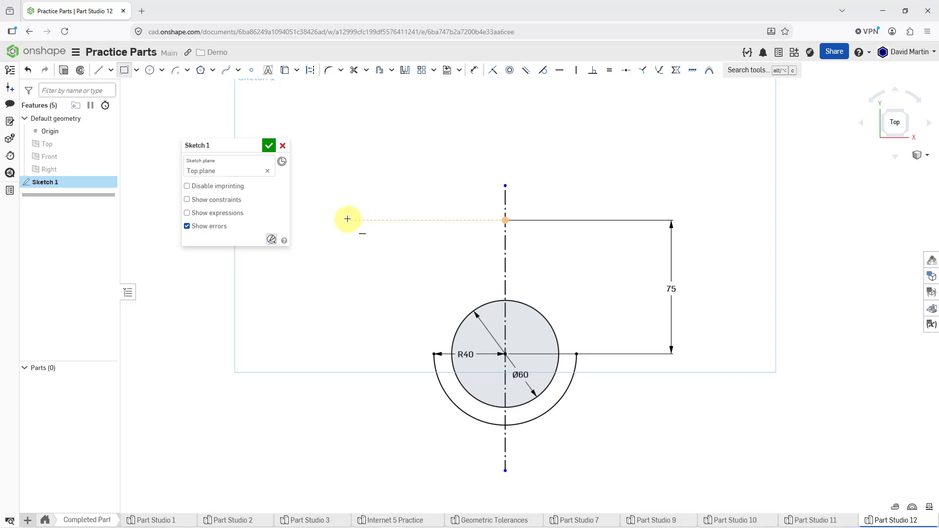
left_click(347, 220)
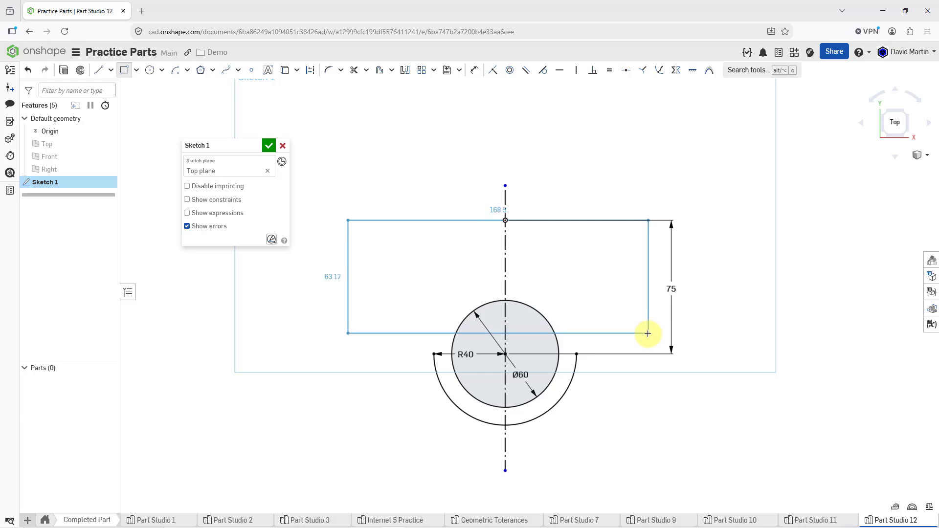
left_click(648, 333)
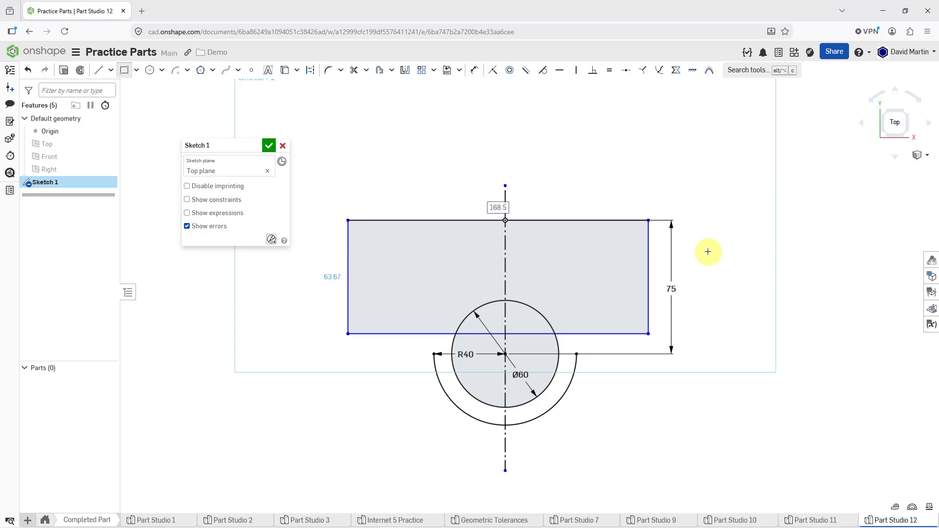
key("Escape")
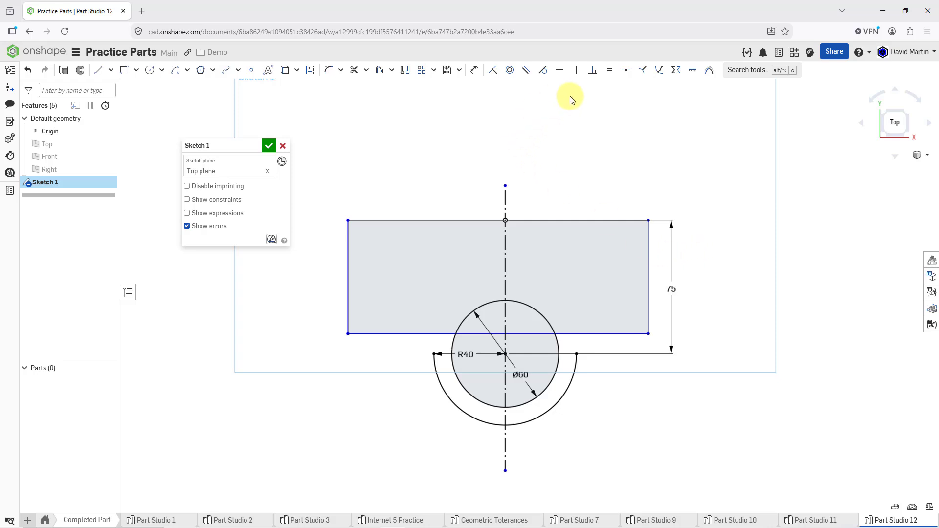
Step: Make the rectangle's two vertical sides symmetric about the vertical construction line
left_click(676, 70)
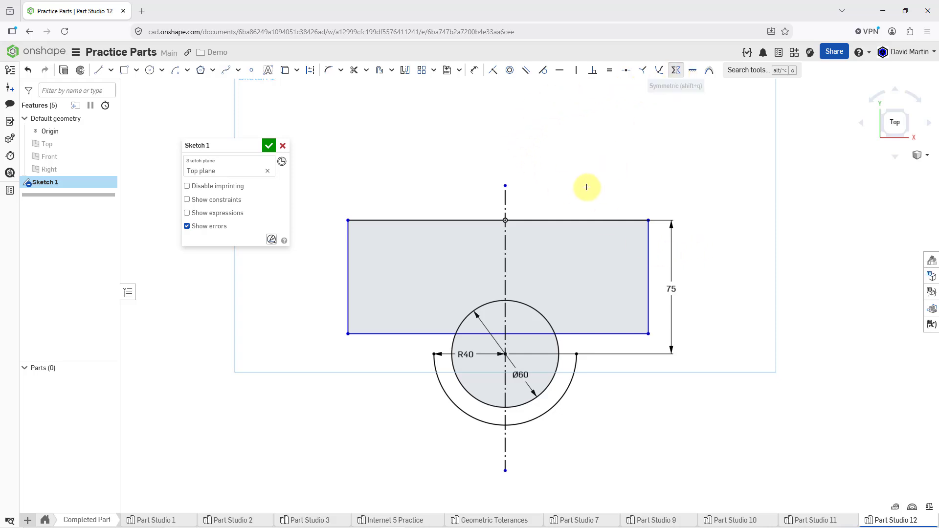
left_click(505, 242)
left_click(649, 250)
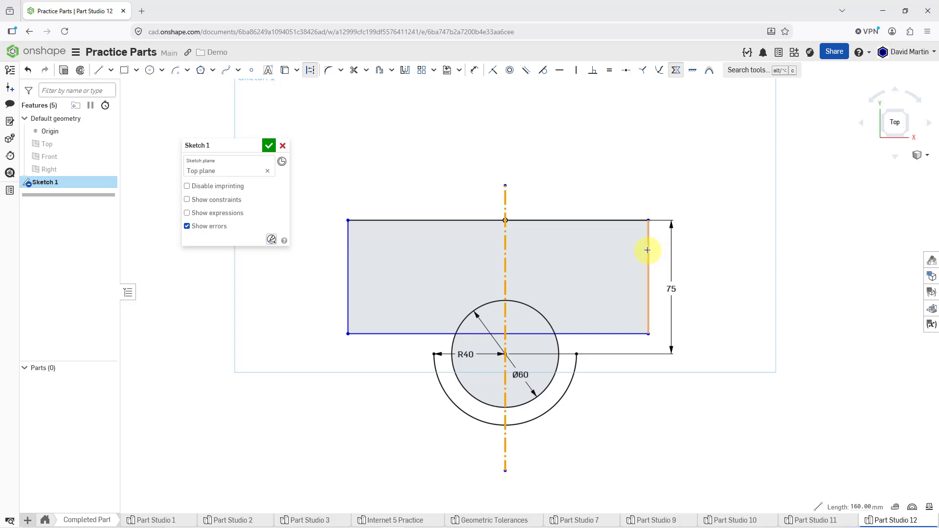
left_click(347, 249)
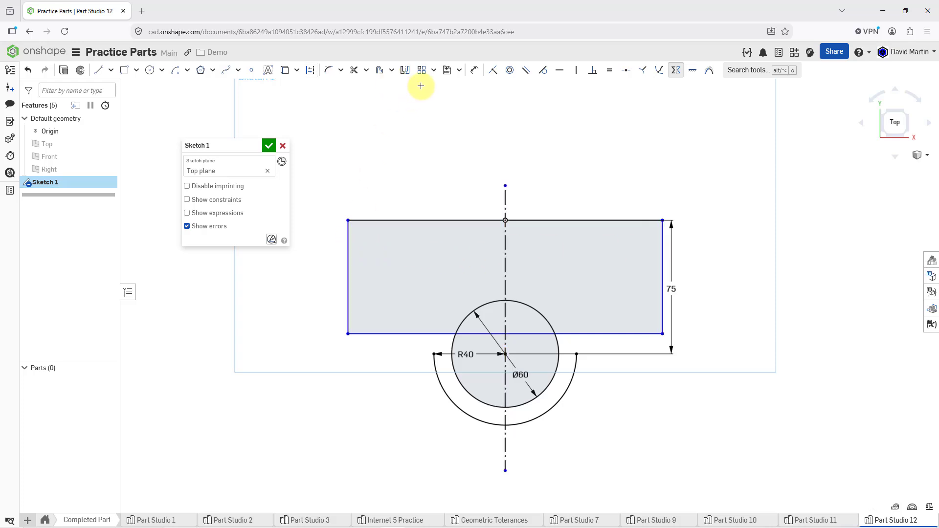
Step: Dimension the rectangle's upper edge as 140 mm and its left side as 65 mm
left_click(474, 70)
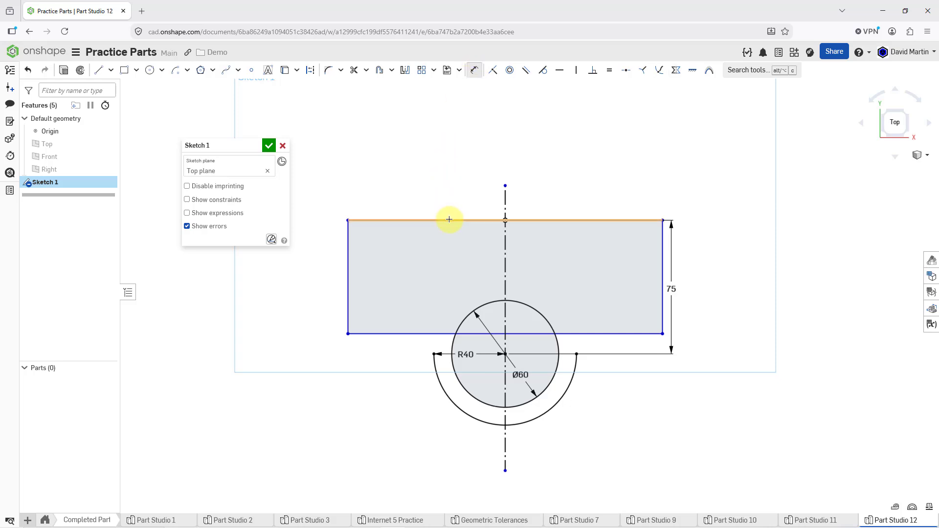
left_click(443, 220)
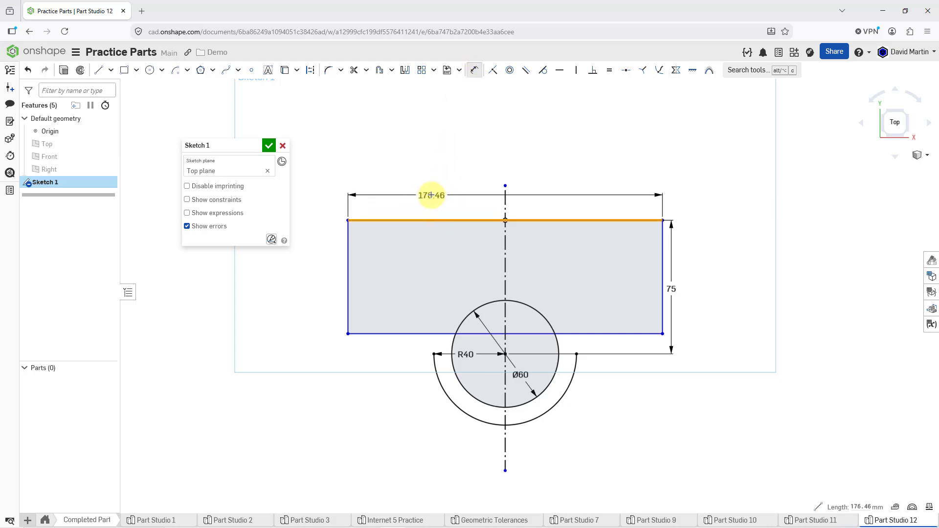
left_click(434, 191)
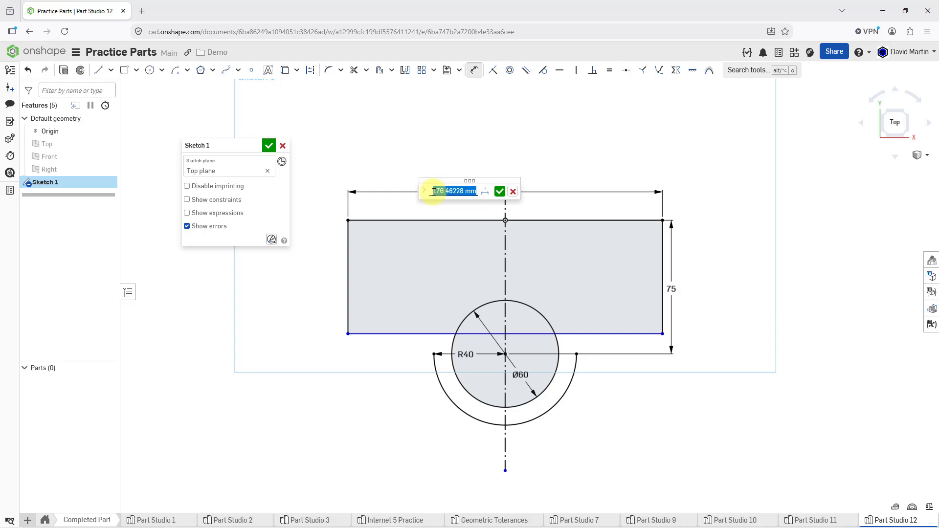
type("140")
key("Return")
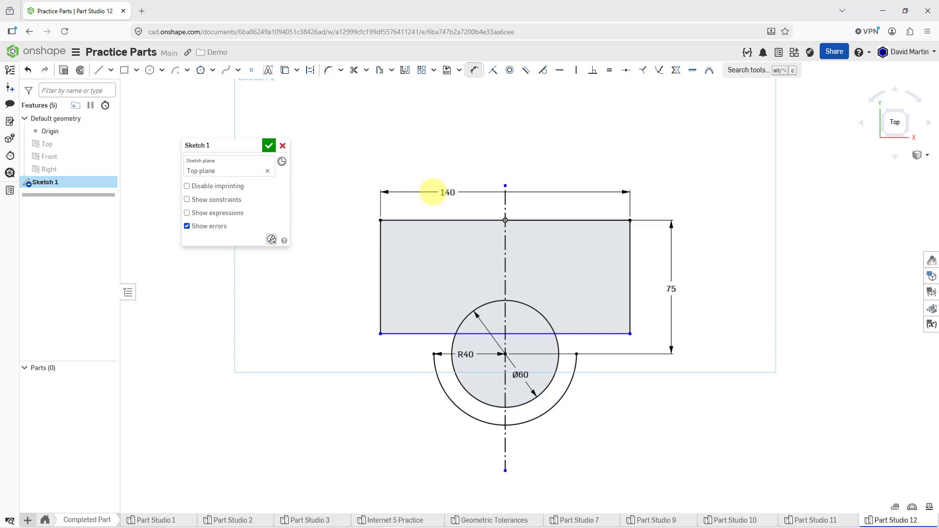
left_click(380, 283)
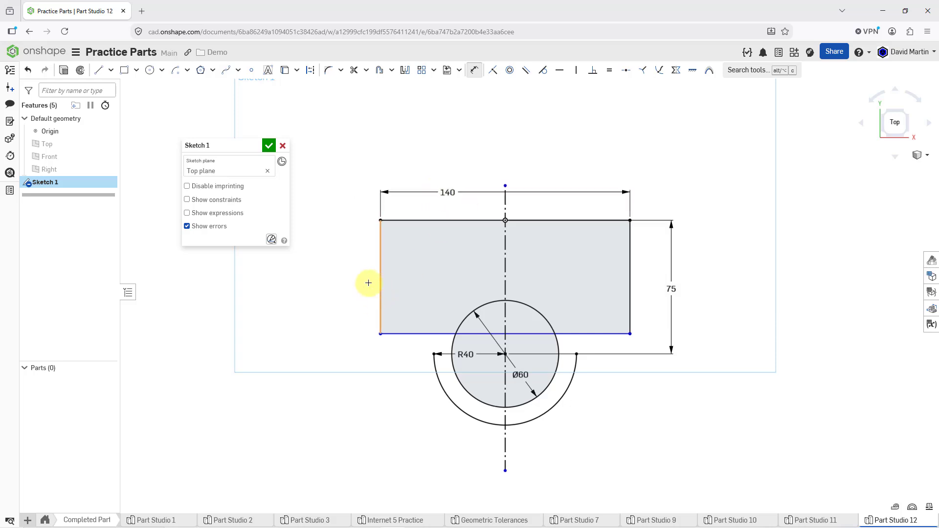
left_click(307, 265)
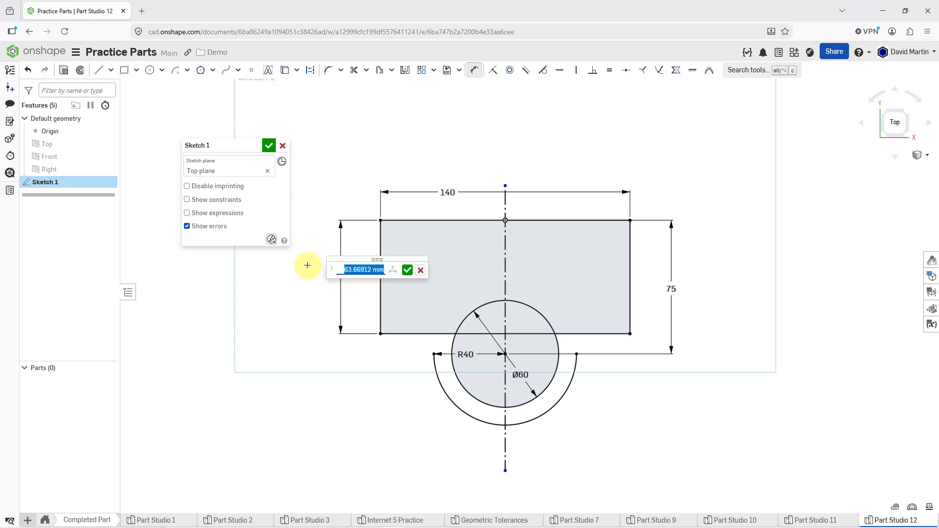
type("65")
key("Return")
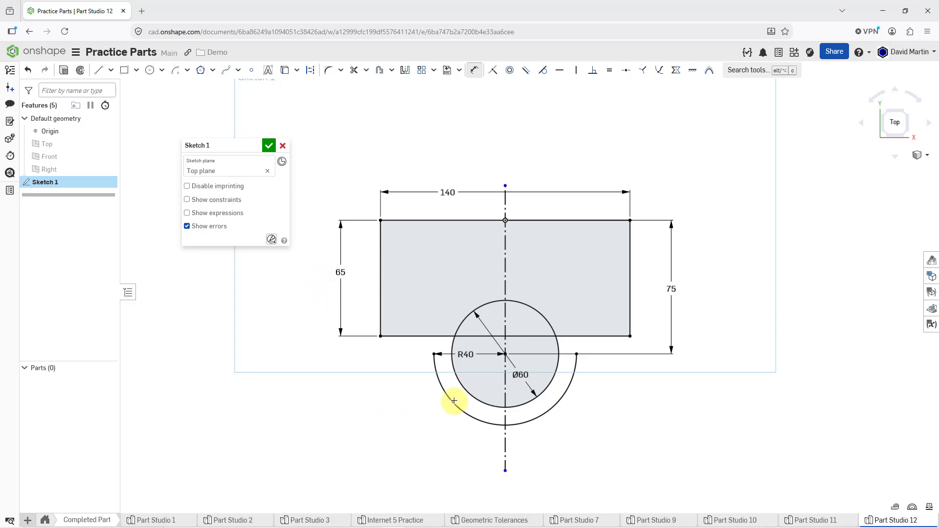
Step: Move the R40 radius dimension outside the arc, to its lower left
scroll(440, 383, "up", 2)
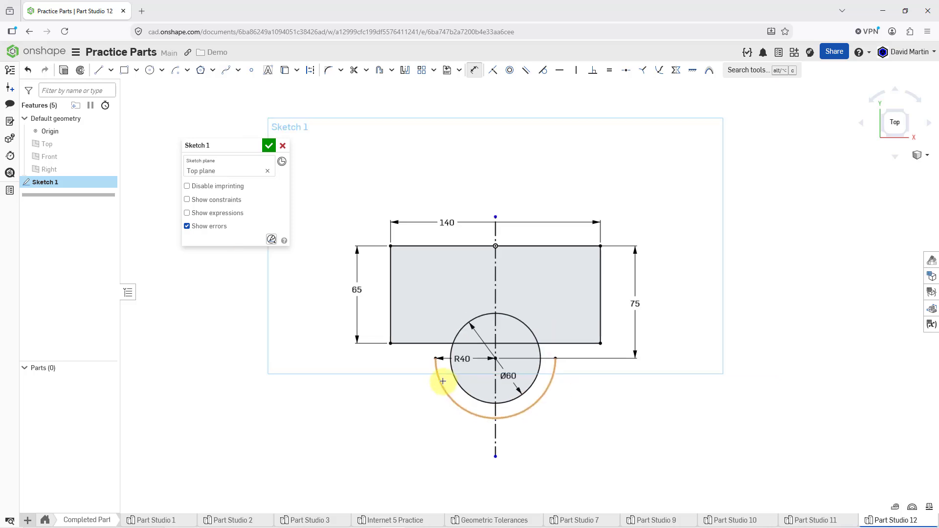
scroll(440, 405, "up", 1)
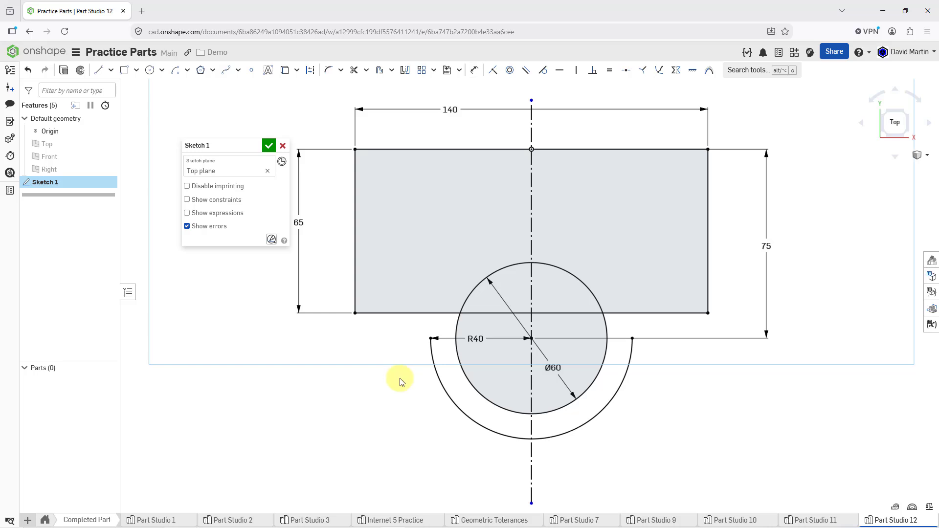
left_click(474, 338)
left_click_drag(444, 407, 410, 433)
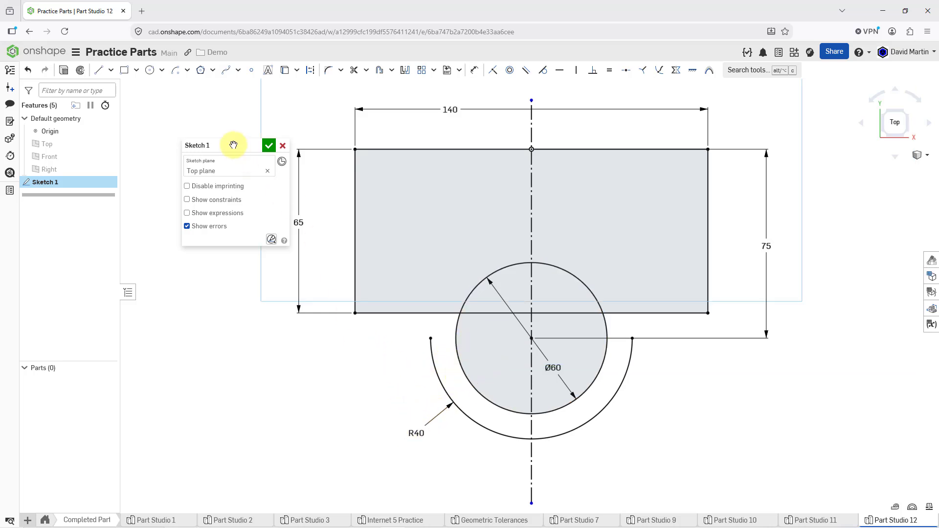
Step: Draw two vertical lines 10 mm long connecting the arc's endpoints to the rectangle's lower edge
left_click(98, 70)
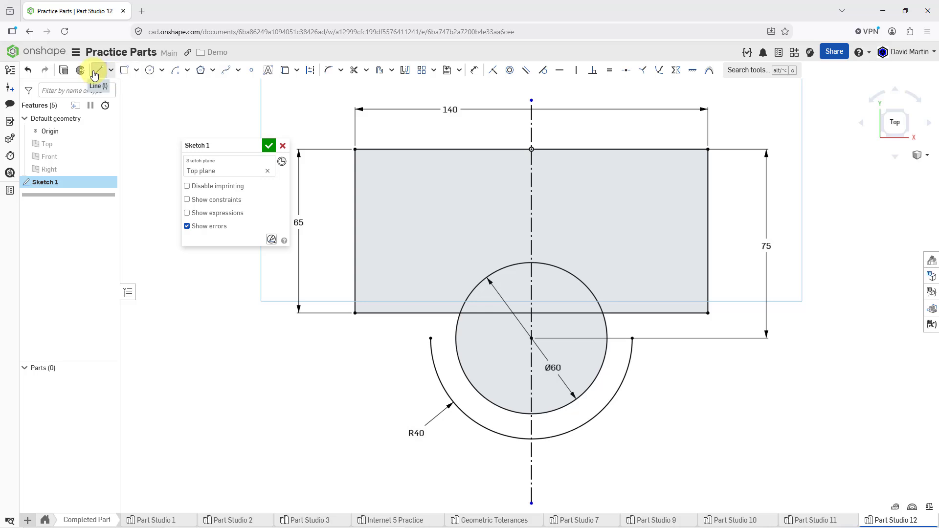
left_click(430, 338)
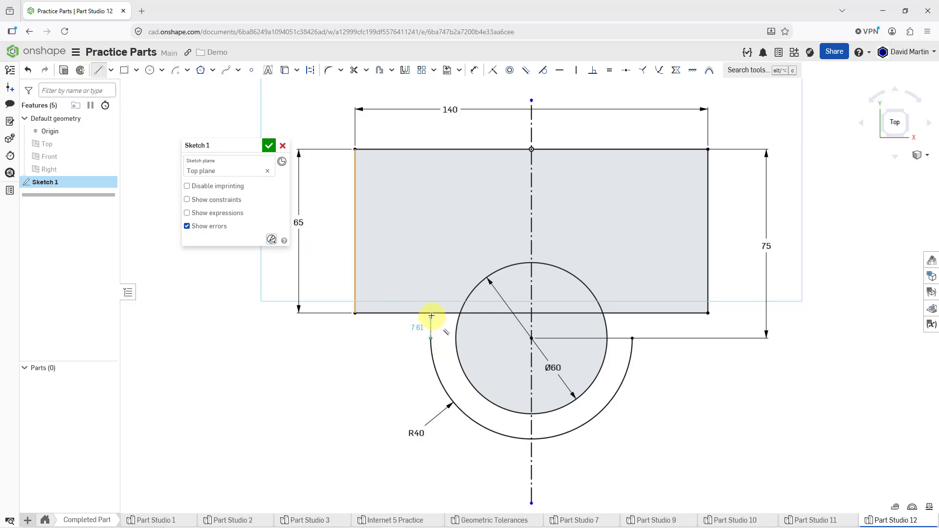
left_click(431, 312)
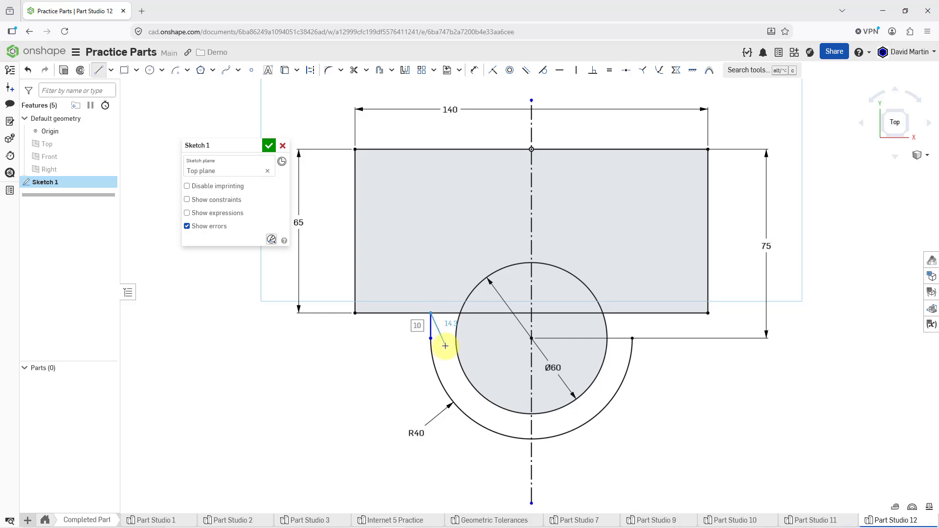
key("Escape")
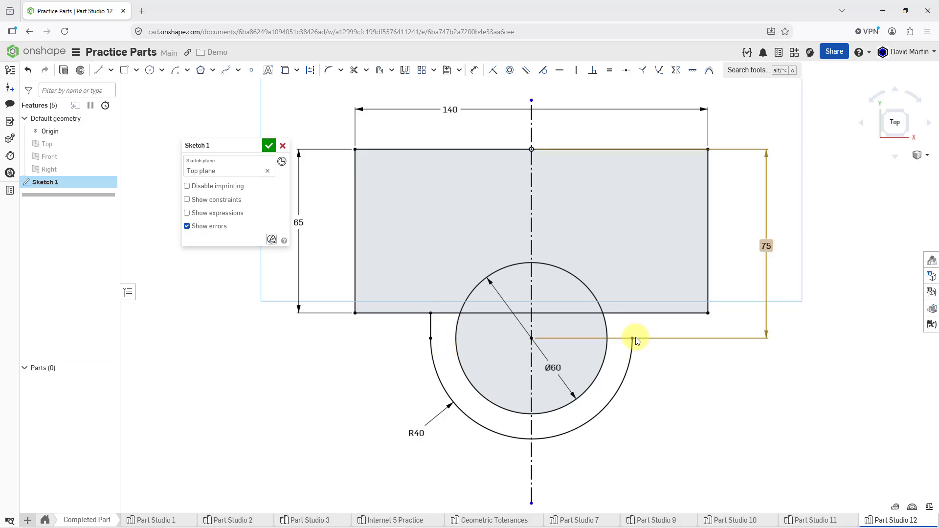
left_click(98, 70)
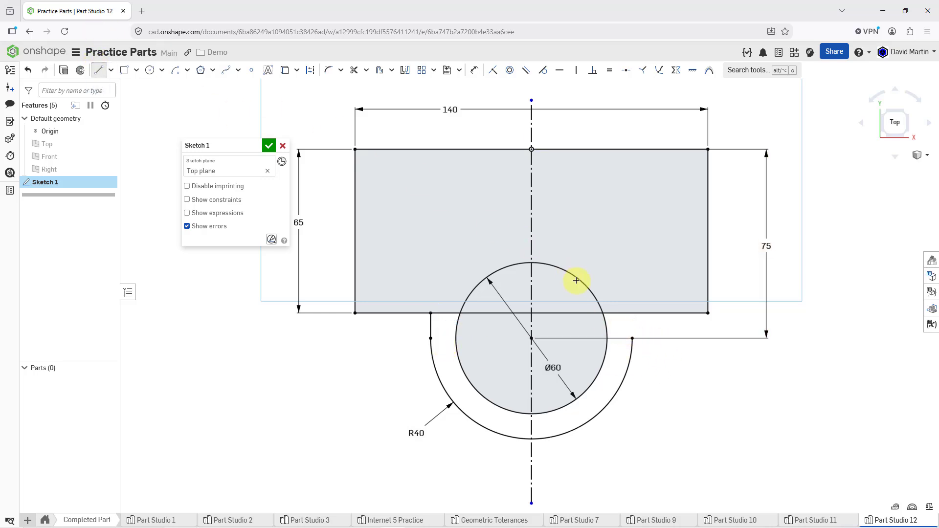
left_click(632, 338)
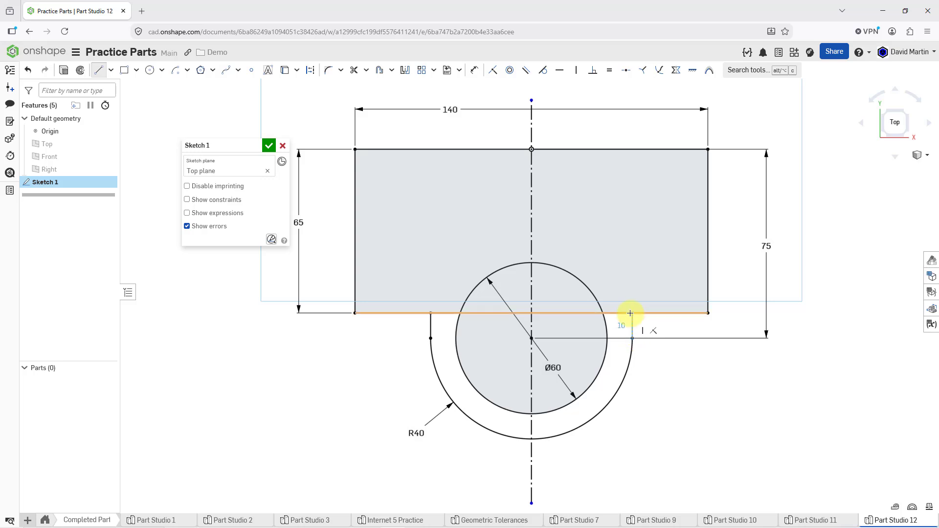
left_click(630, 313)
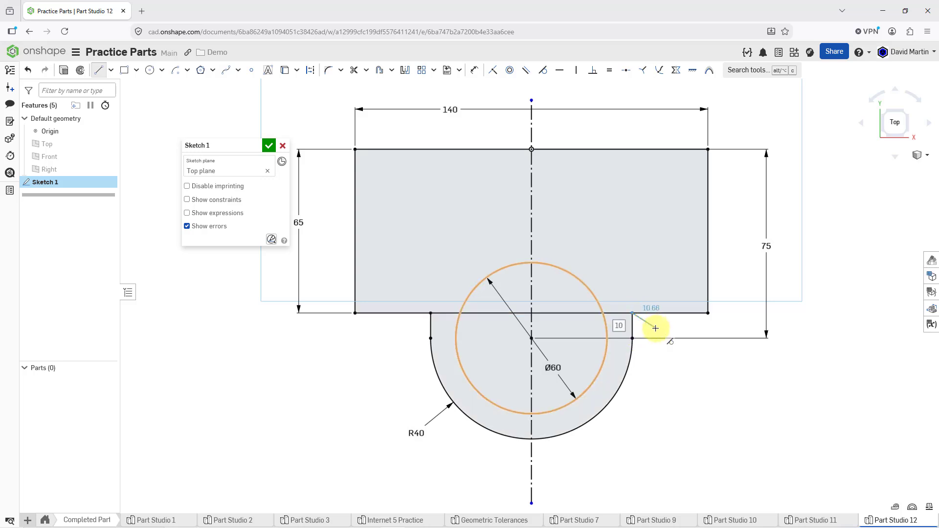
key("Escape")
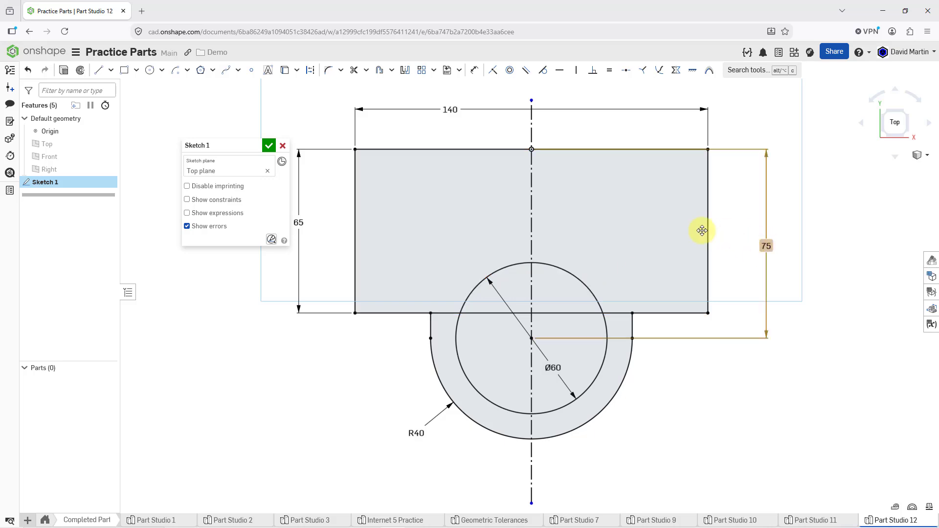
Step: Trim the rectangle's lower edge between the two short vertical lines, and move the Ø60 dimension outside the arc to its lower right
left_click(358, 74)
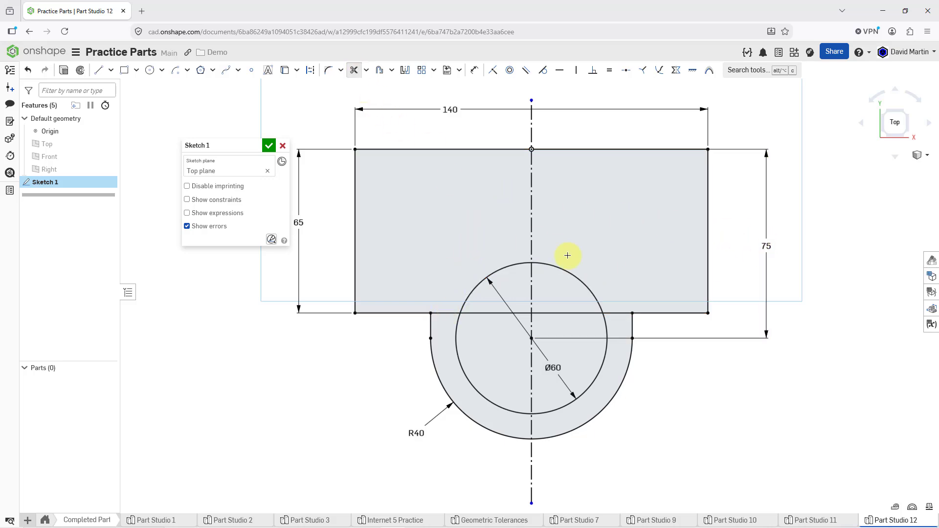
left_click(609, 312)
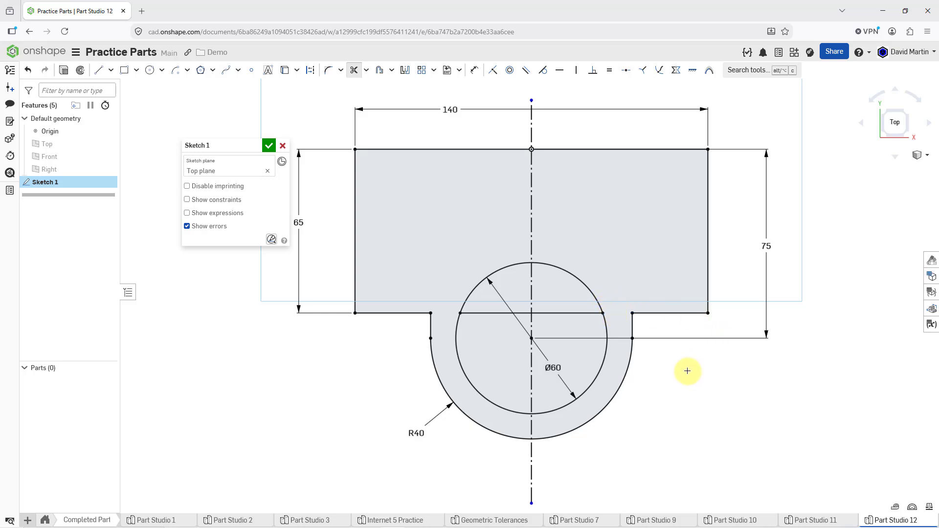
left_click(582, 313)
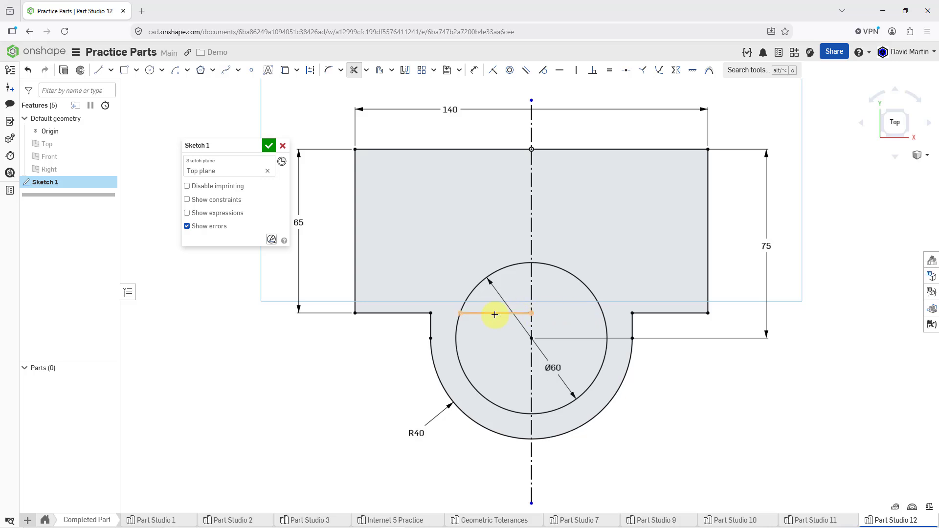
left_click(491, 314)
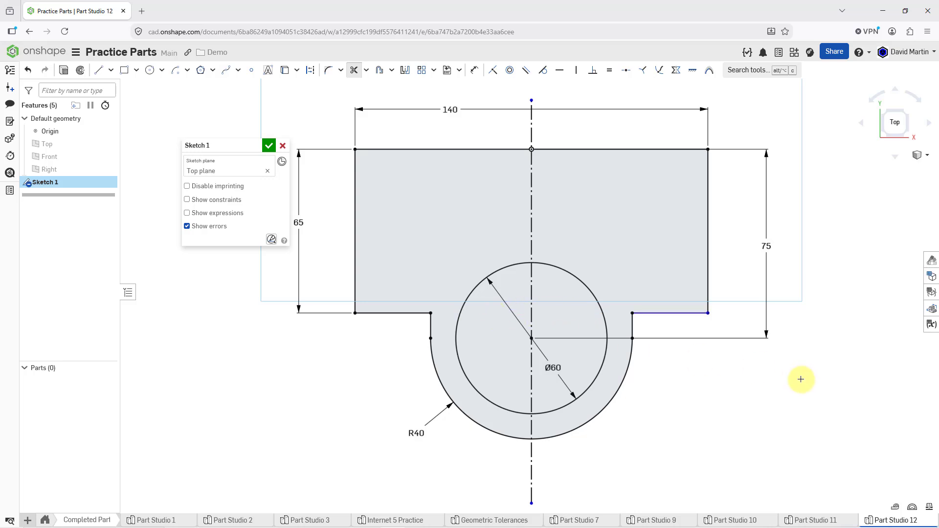
key("Escape")
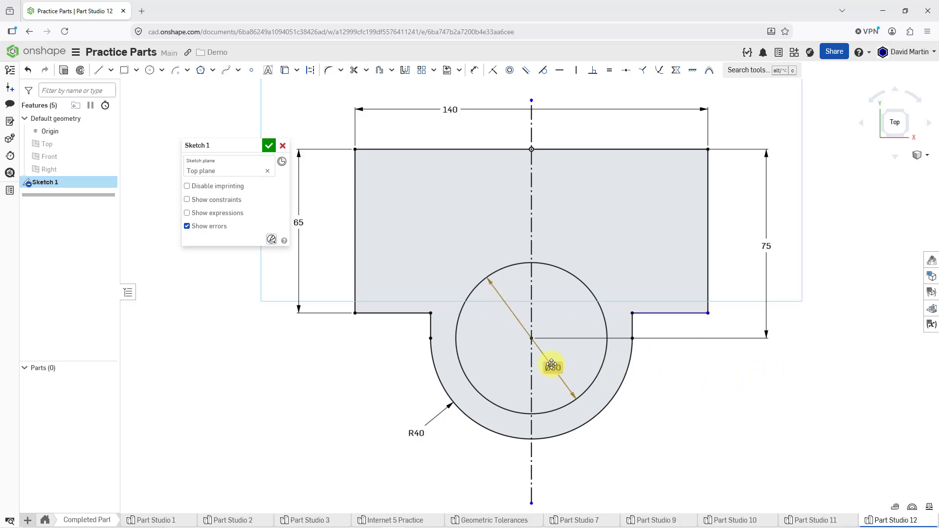
left_click_drag(552, 364, 632, 443)
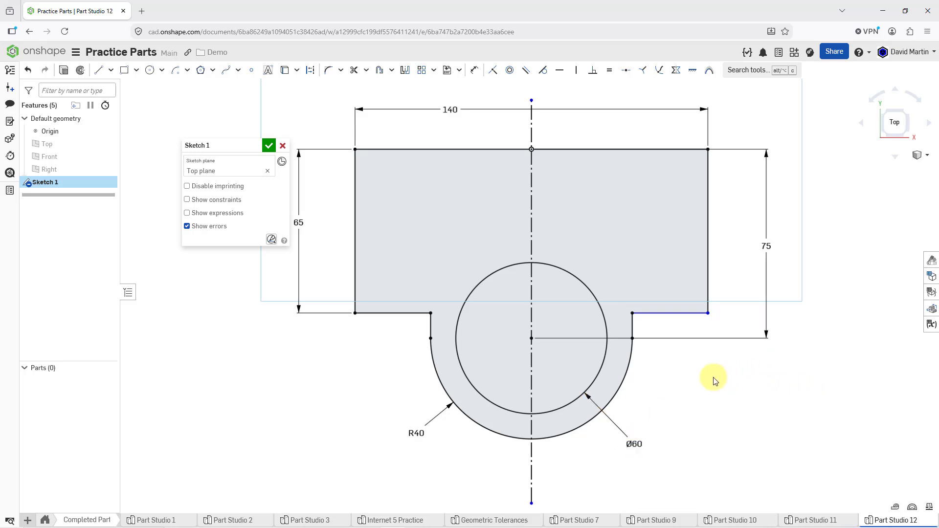
Step: Apply a horizontal constraint to the rectangle's remaining lower edge segment on the right side
scroll(644, 330, "up", 5)
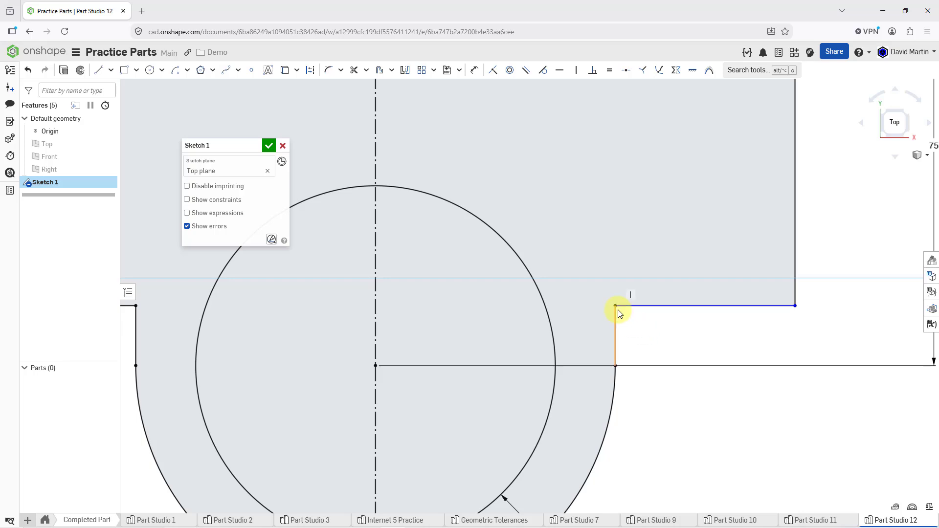
scroll(623, 314, "up", 3)
scroll(630, 273, "down", 4)
scroll(640, 279, "down", 3)
scroll(708, 373, "down", 1)
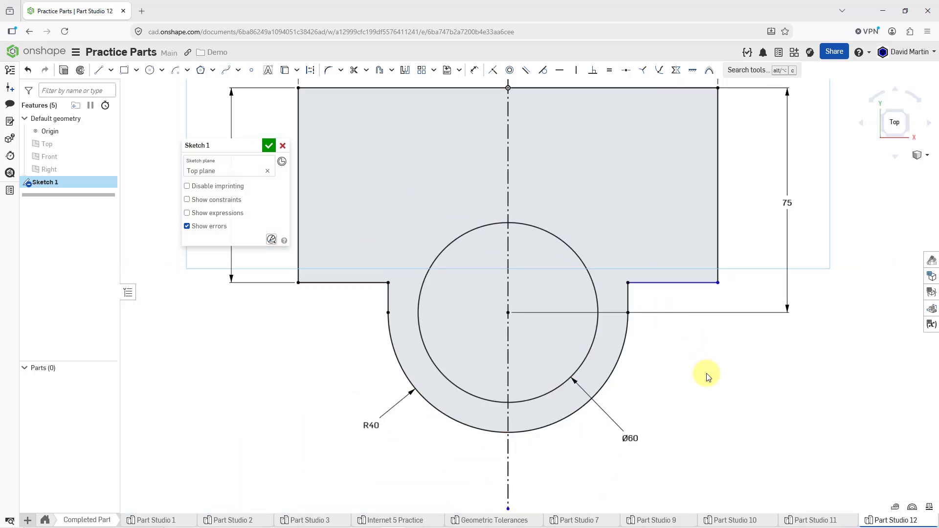
scroll(708, 374, "up", 2)
scroll(707, 376, "down", 3)
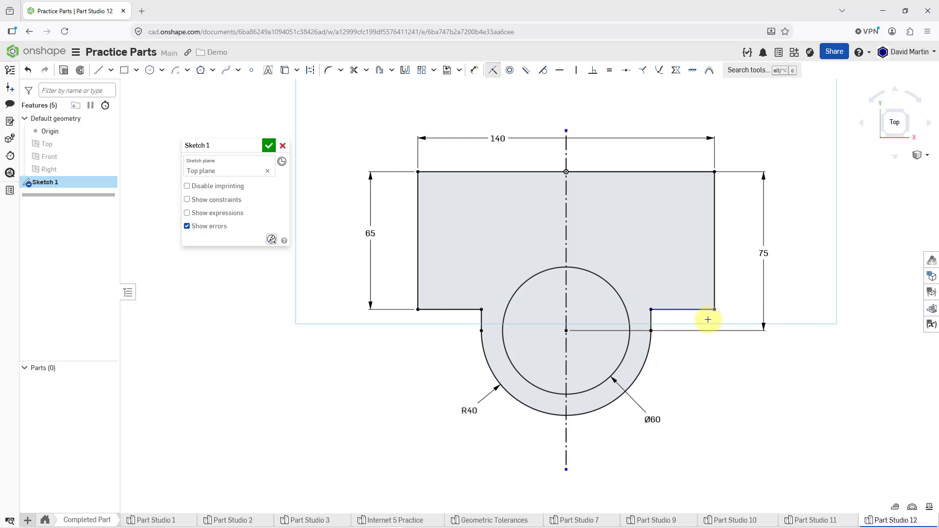
left_click(559, 70)
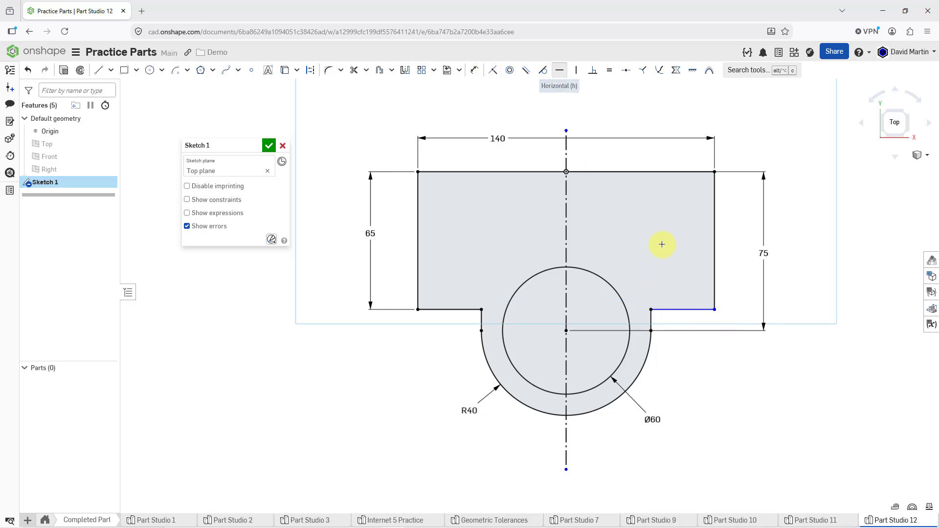
left_click(683, 309)
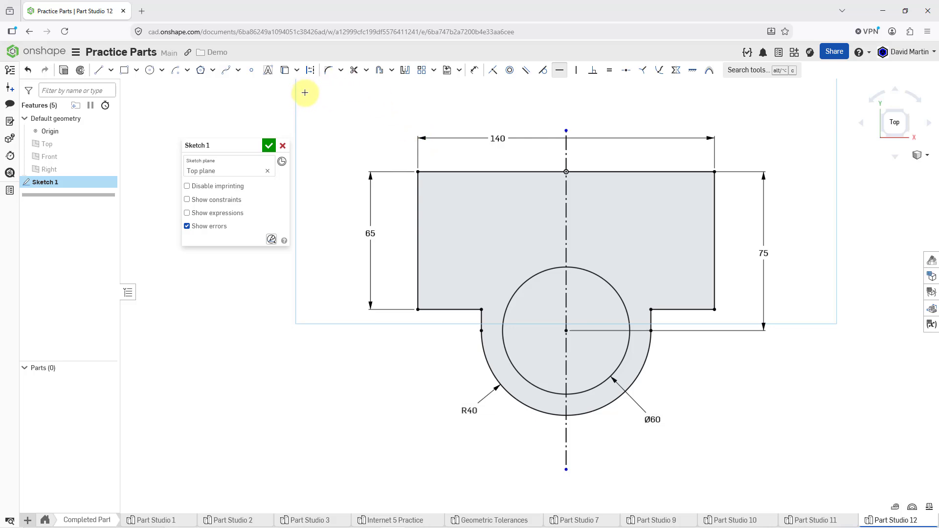
Step: Fillet the rectangle's two outer lower corners with a 10 mm radius and place the R10 dimension outside, to their lower left
left_click(327, 70)
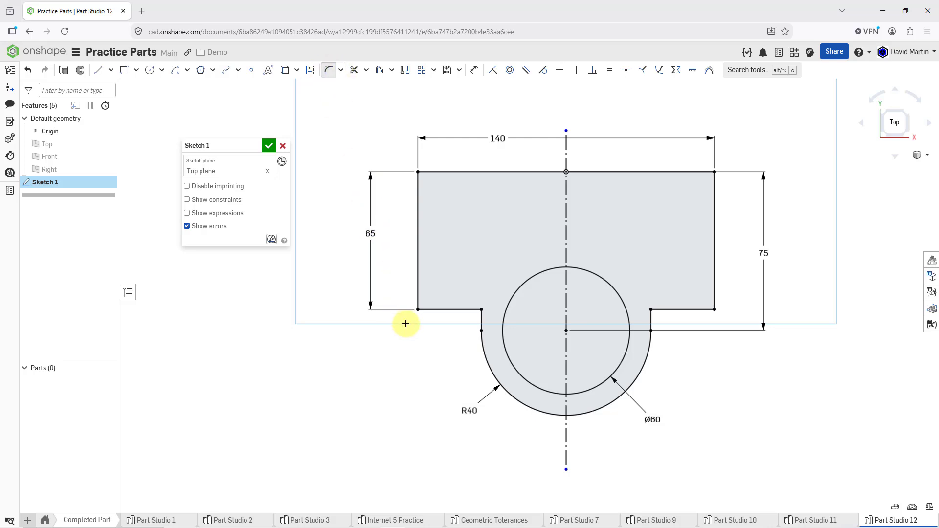
left_click(417, 309)
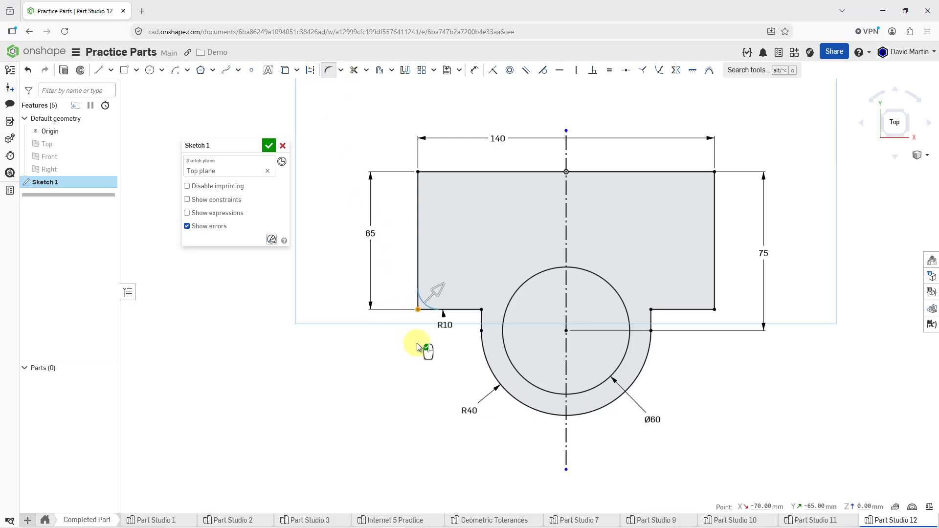
left_click(714, 309)
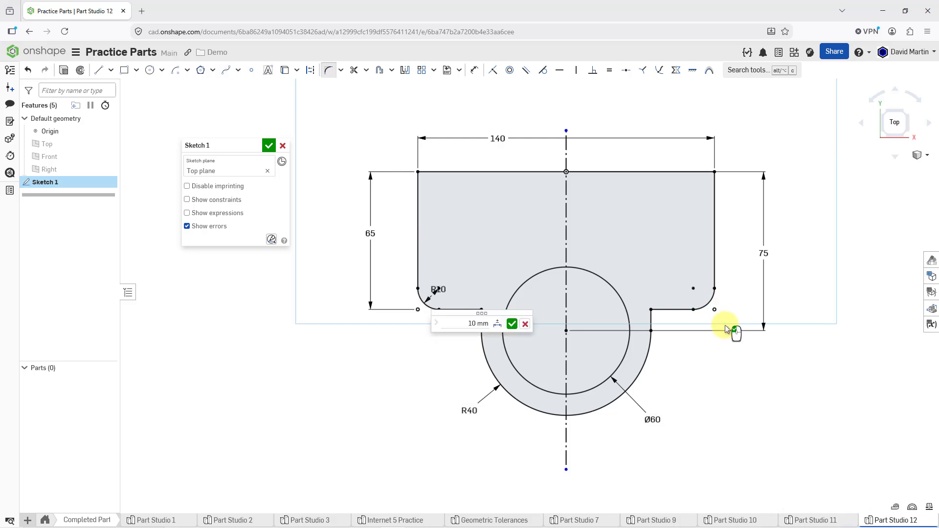
left_click(510, 323)
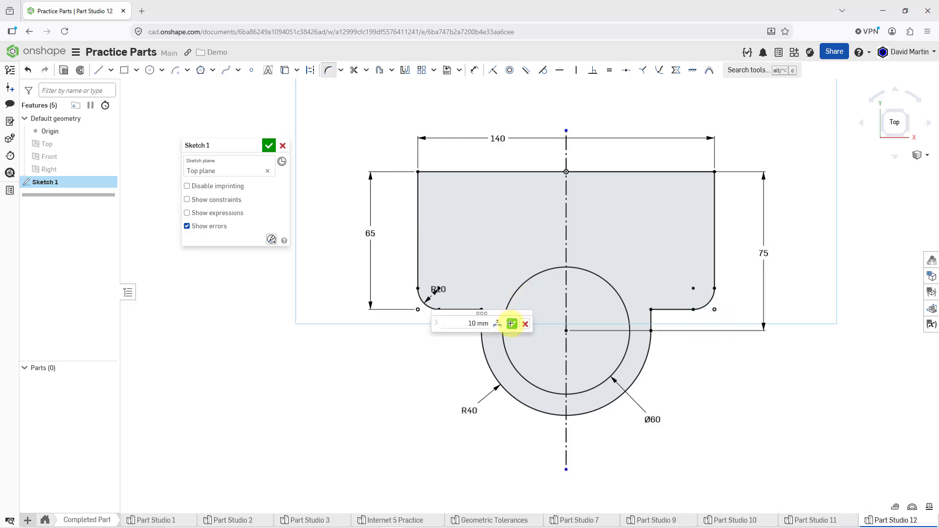
left_click_drag(436, 288, 393, 337)
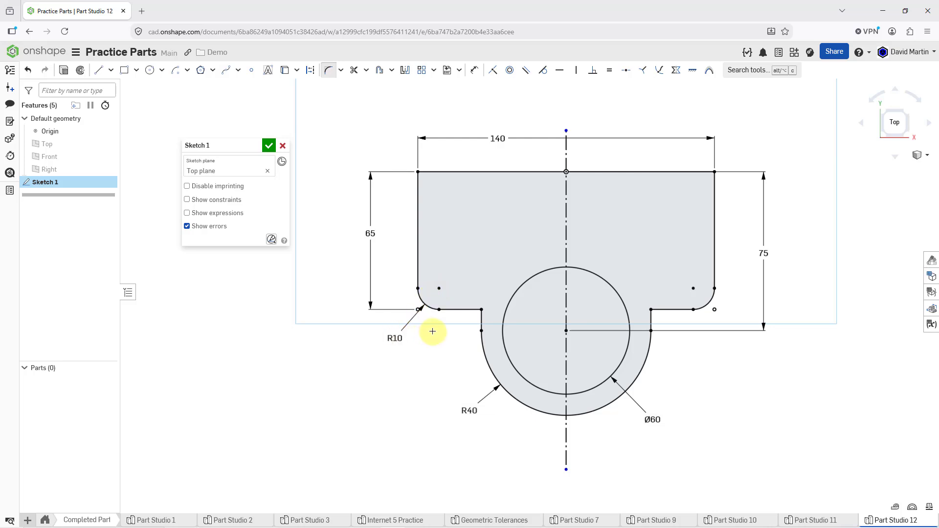
Step: Fillet the two inner corners between the rectangle's lower edge and the short vertical lines with a 10 mm radius
left_click(481, 309)
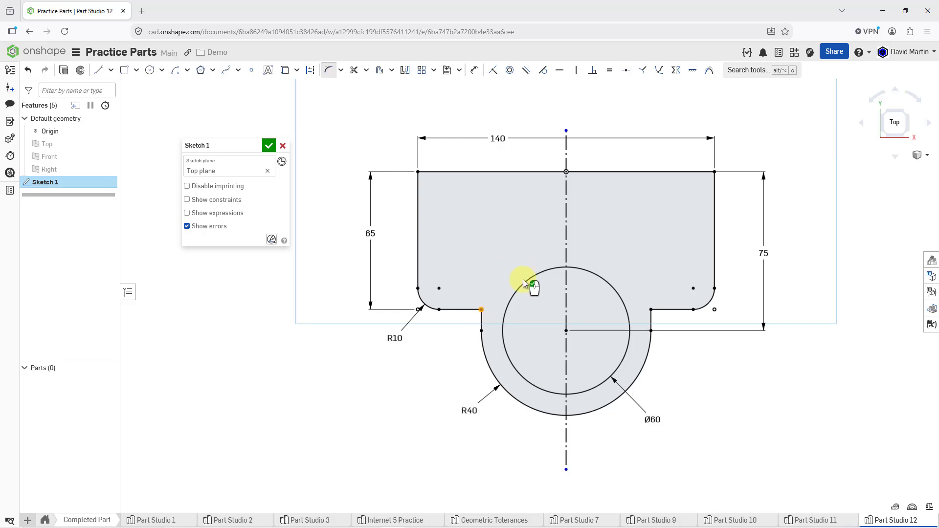
left_click(649, 309)
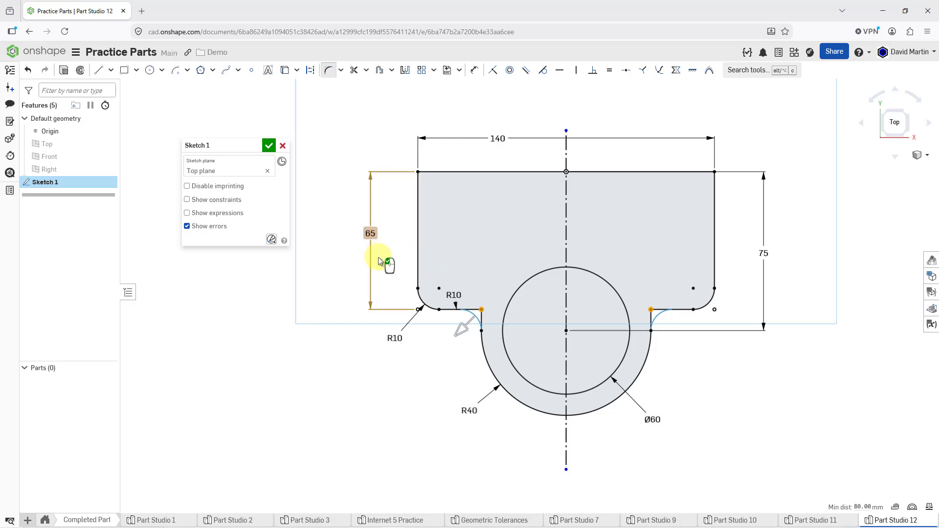
left_click(356, 269)
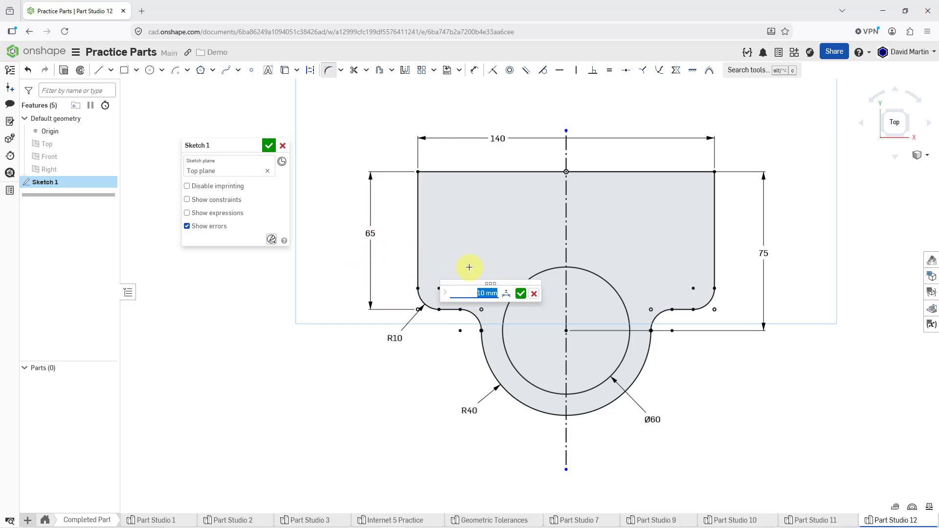
left_click(517, 292)
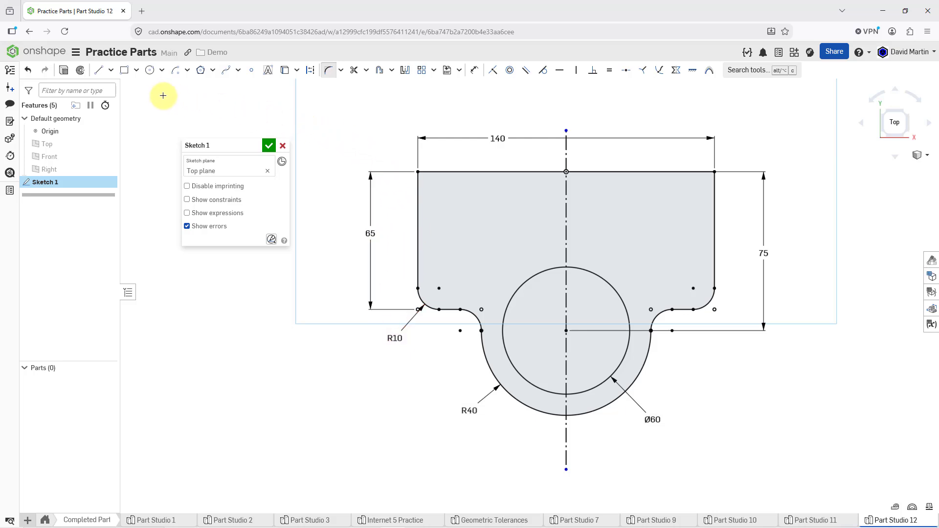
Step: Place two sketch points above the circle, one on each side of the centerline, and make them symmetric about it
left_click(251, 70)
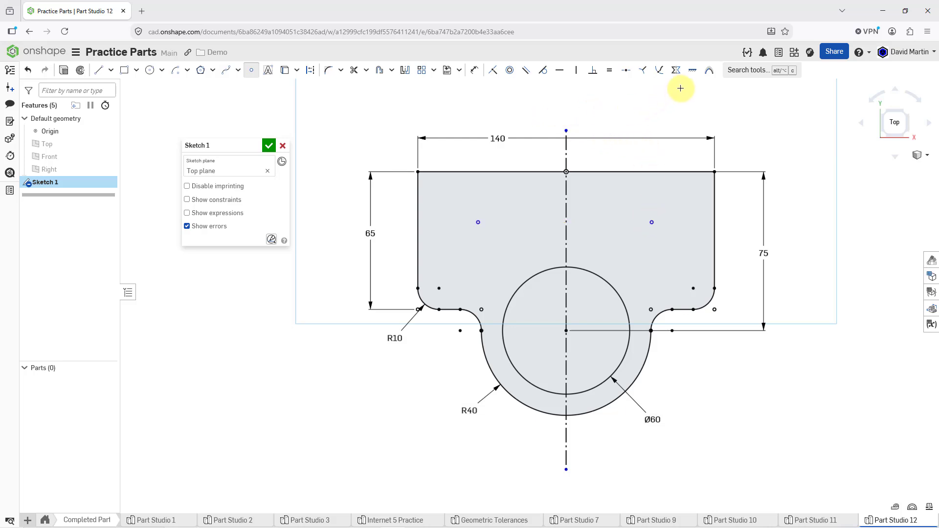
left_click(676, 69)
left_click(566, 212)
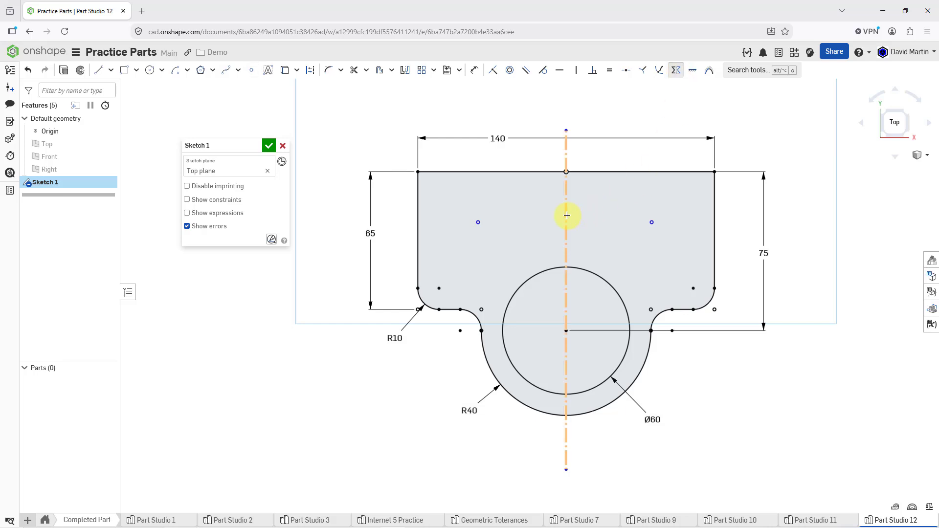
left_click(478, 221)
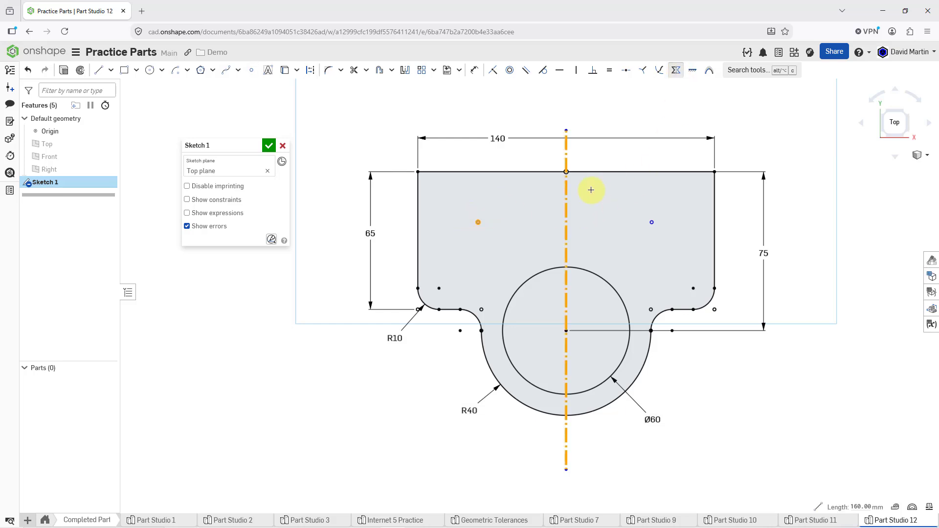
left_click(649, 223)
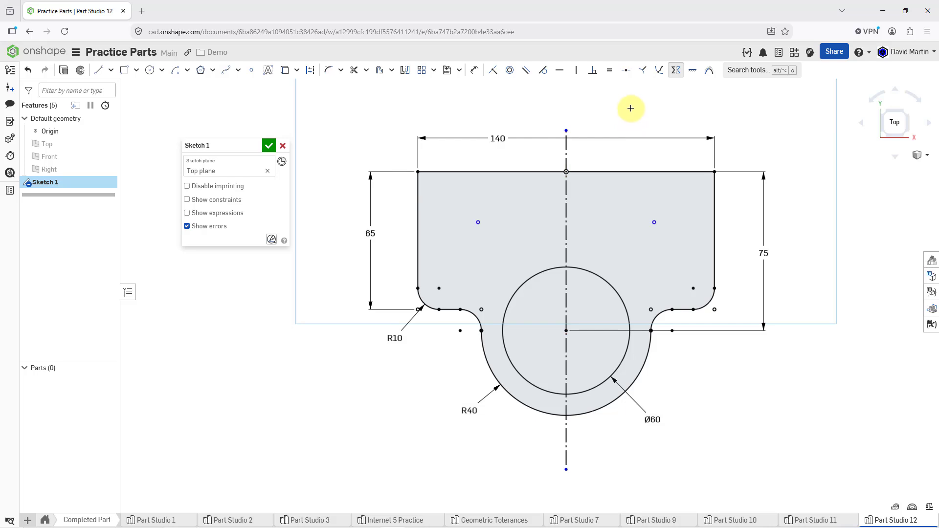
Step: Dimension the horizontal spacing between the two symmetric points as 88 mm, placed above the profile's upper edge
left_click(474, 70)
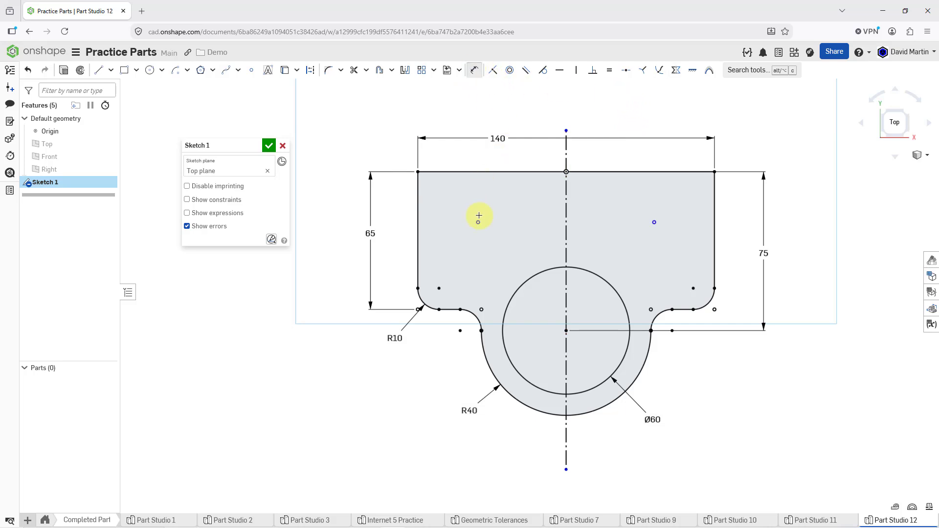
left_click(654, 222)
left_click(478, 222)
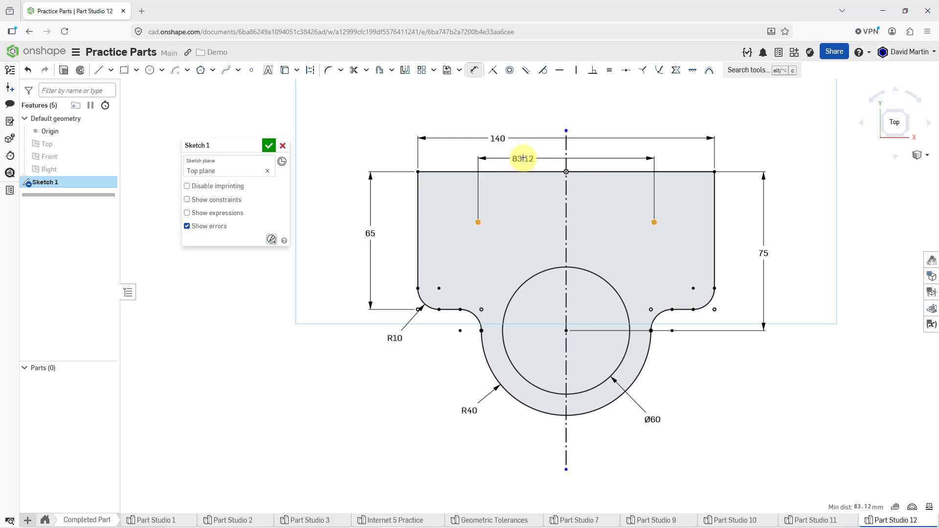
left_click(524, 158)
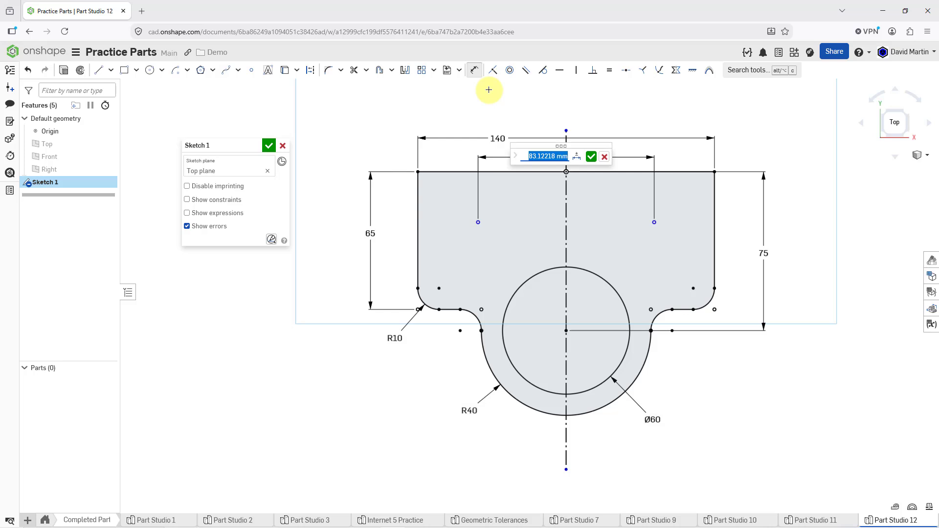
type("88")
key("Return")
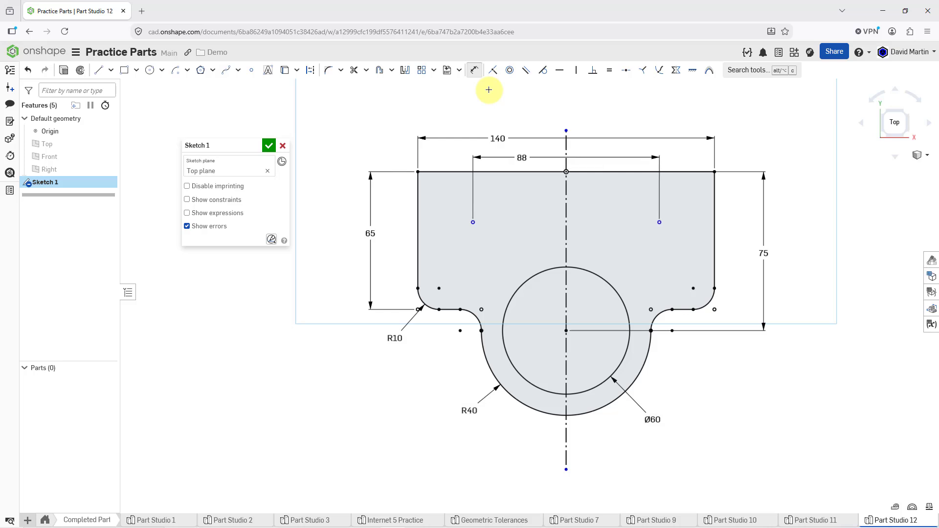
Step: Dimension the left point 35 mm below the profile's upper edge and finish the sketch
left_click(473, 222)
left_click(447, 172)
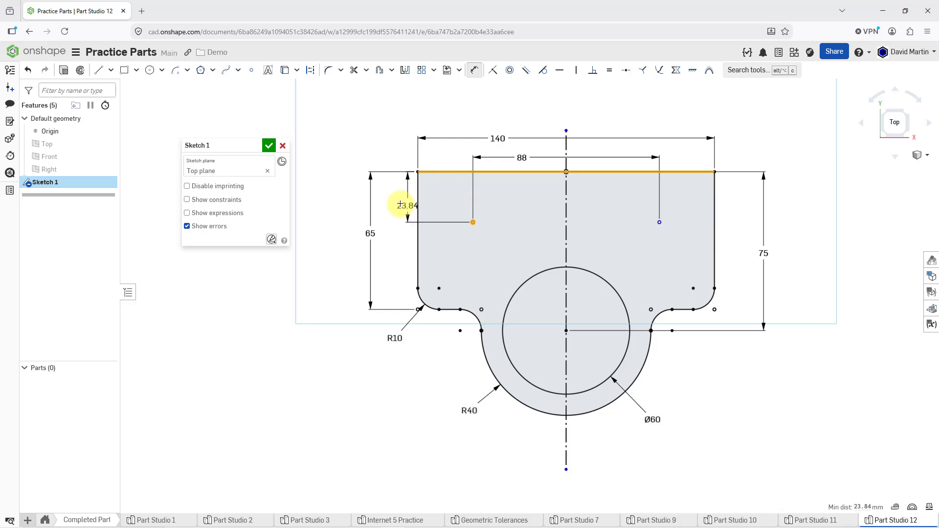
left_click(398, 199)
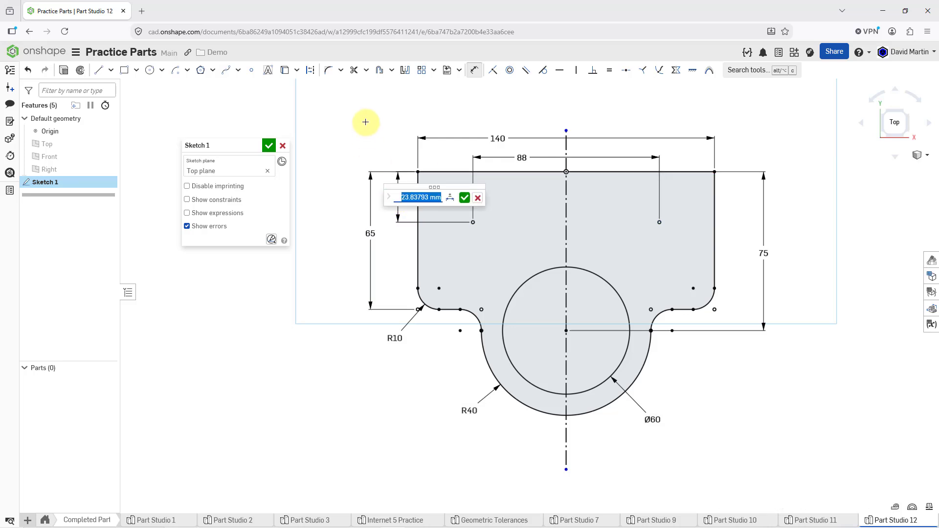
type("3")
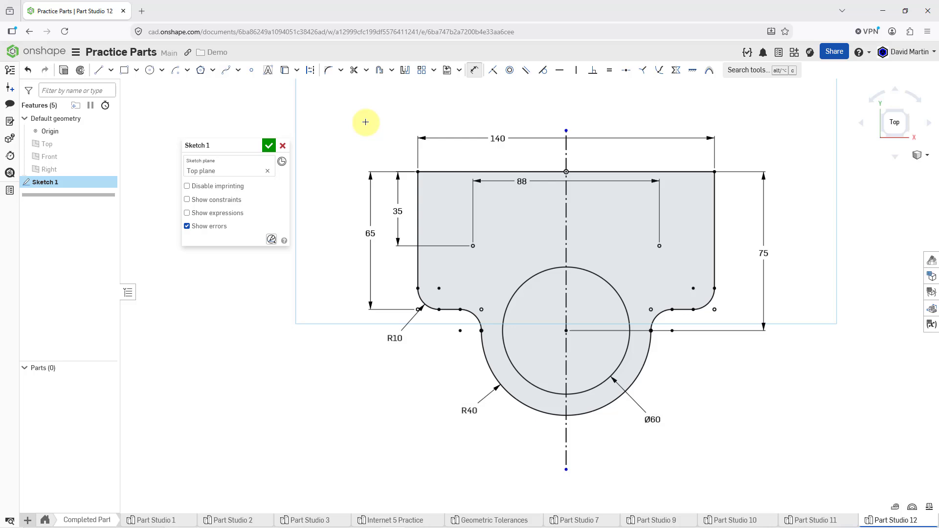
left_click(265, 147)
Step: Show the default planes and start a new sketch on the Front plane, viewed normal to it
mouse_move(555, 301)
right_mouse_down()
mouse_move(552, 245)
mouse_move(521, 233)
right_mouse_up()
key("shift+7")
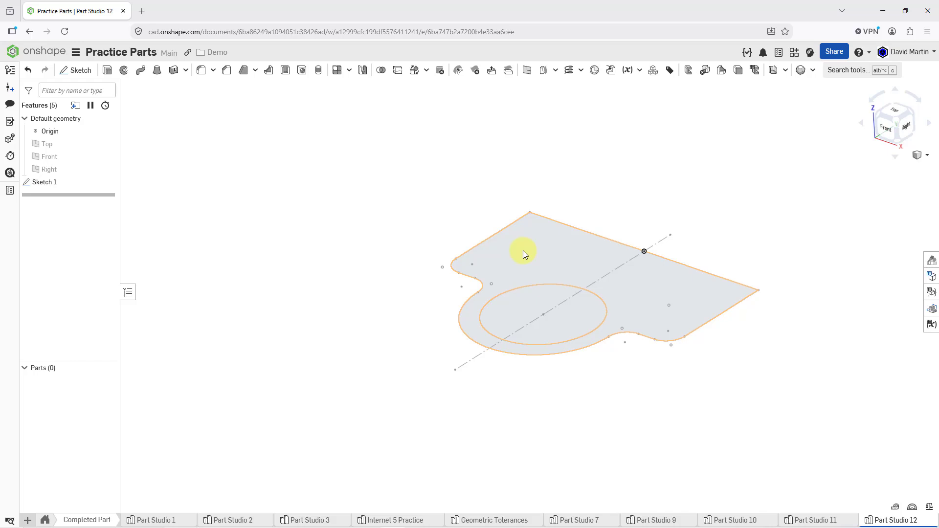
key("p")
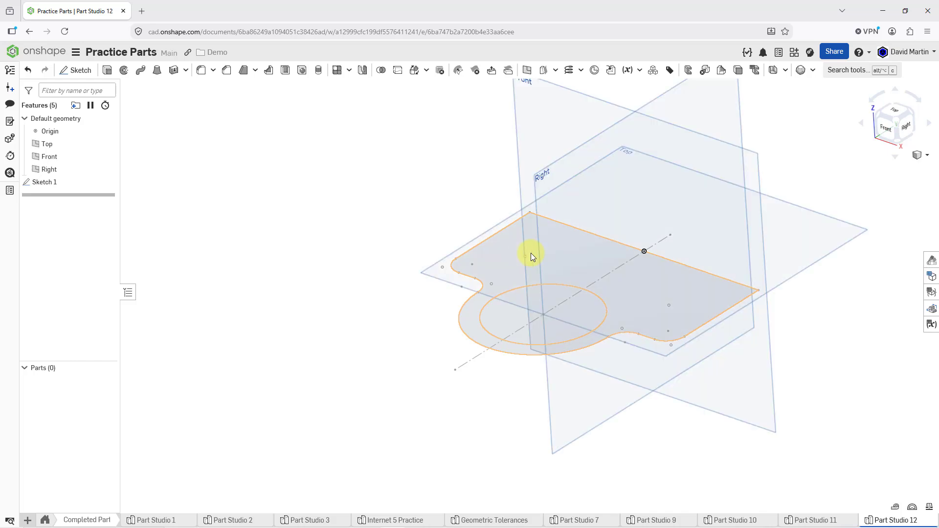
middle_click_drag(585, 253, 517, 300)
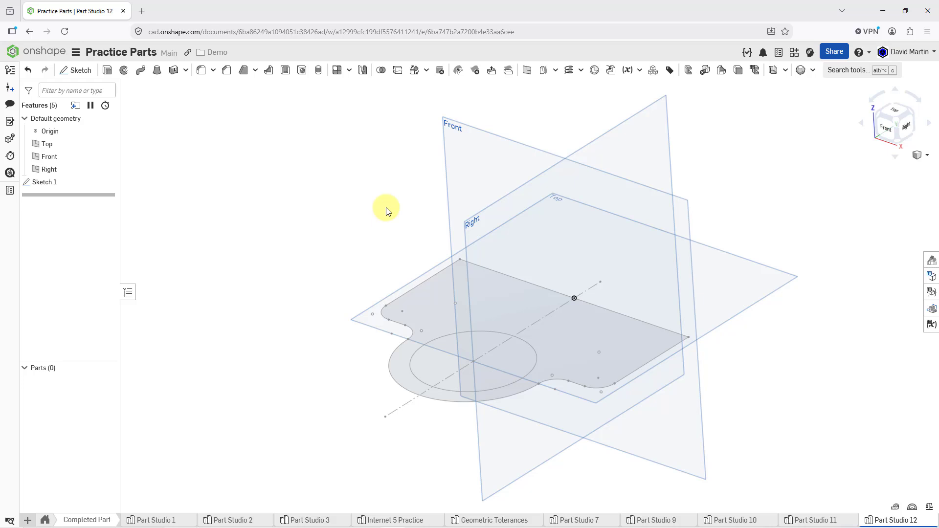
left_click(447, 171)
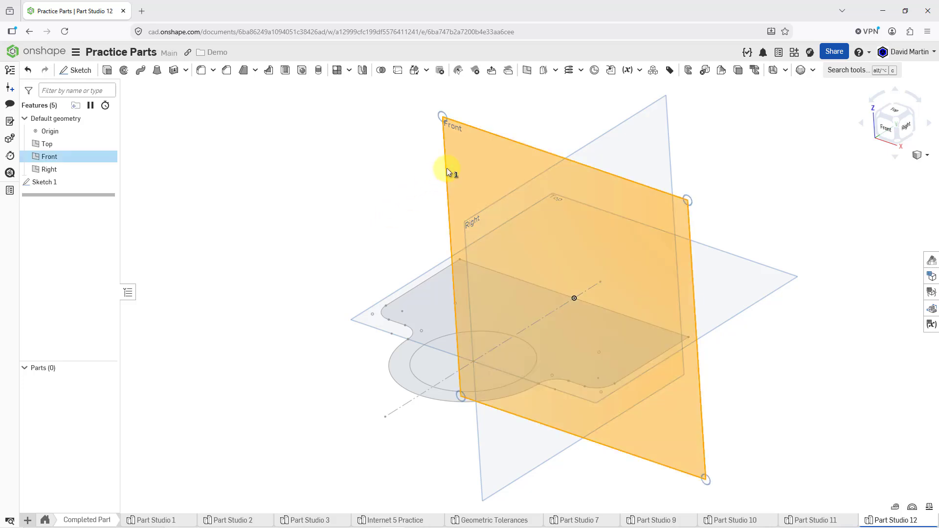
right_click(318, 169)
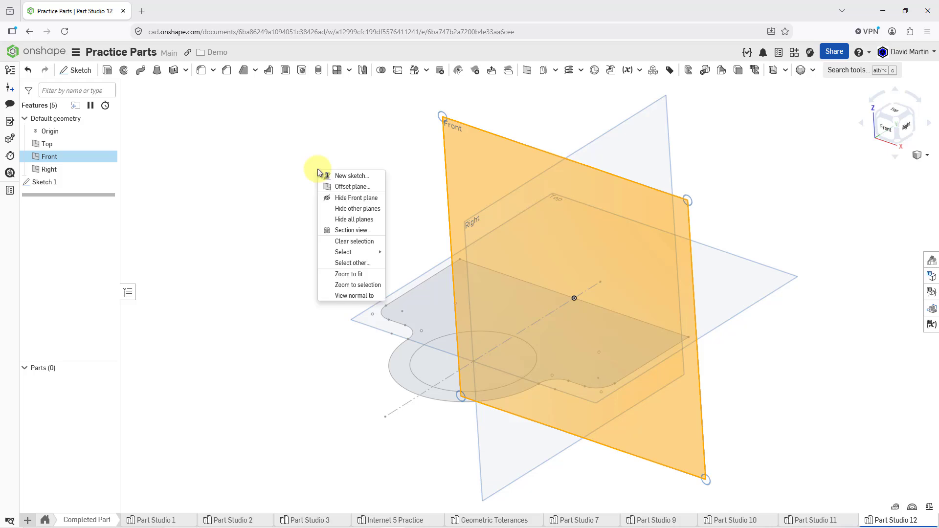
left_click(345, 177)
right_click(351, 171)
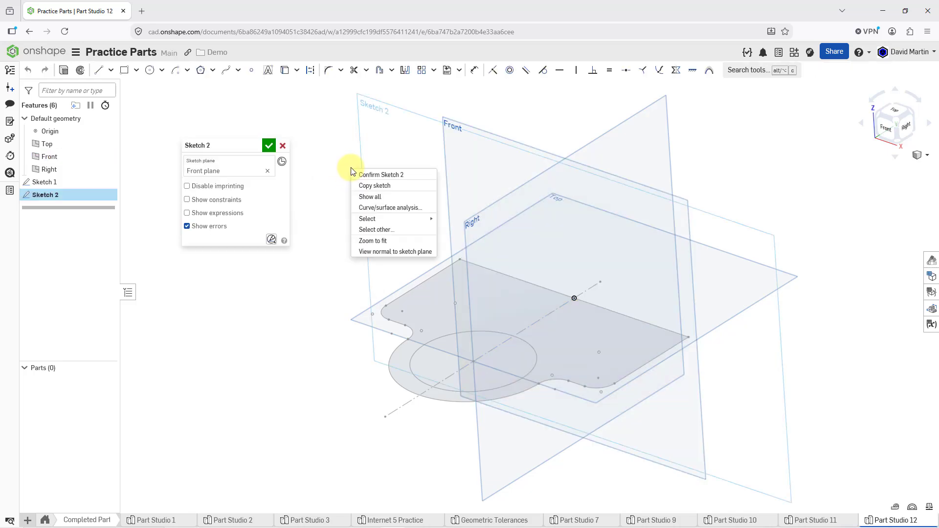
left_click(404, 252)
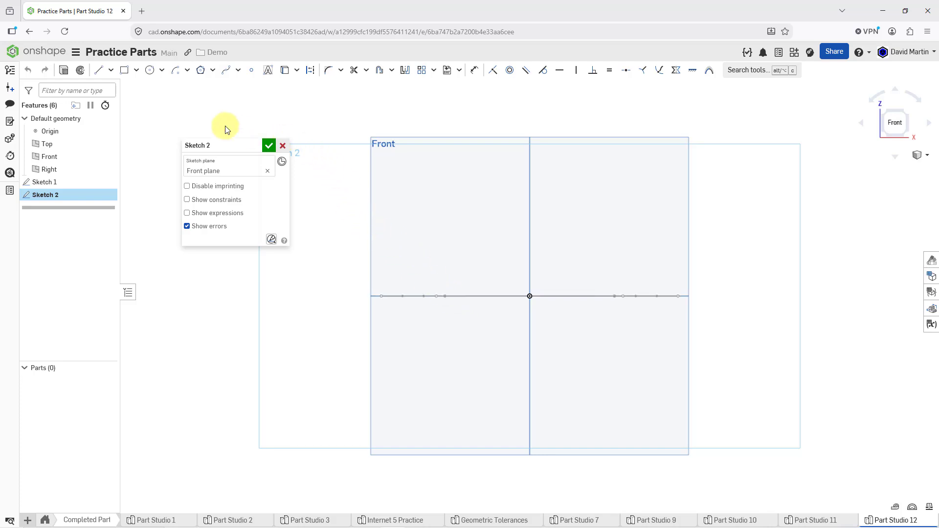
Step: Sketch a rectangle 140 mm wide and about 12 mm high, hanging down from the ends of the base profile's straight back edge
left_click(125, 70)
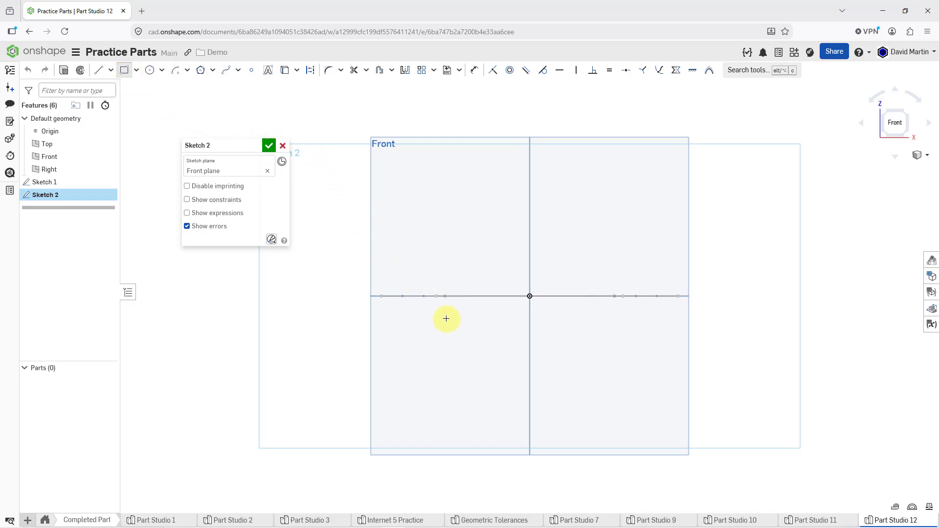
right_click_drag(454, 314, 451, 324)
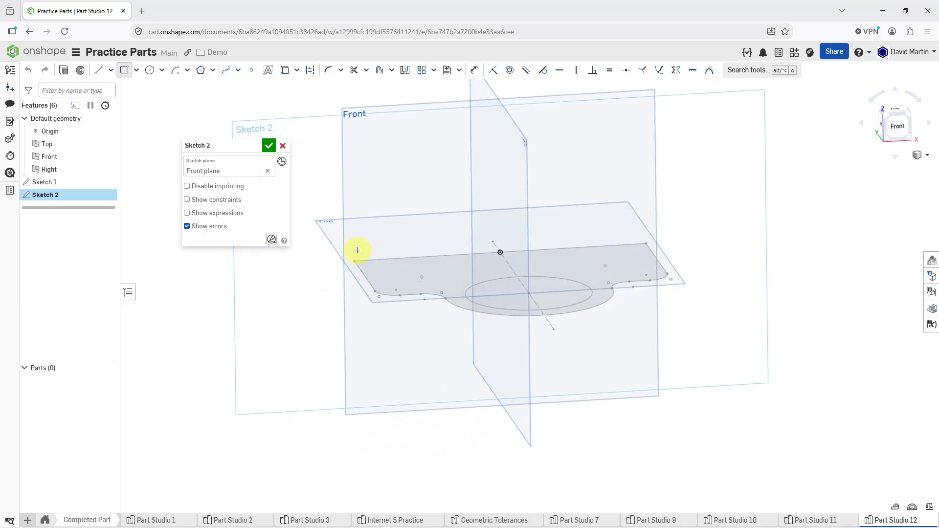
left_click(353, 260)
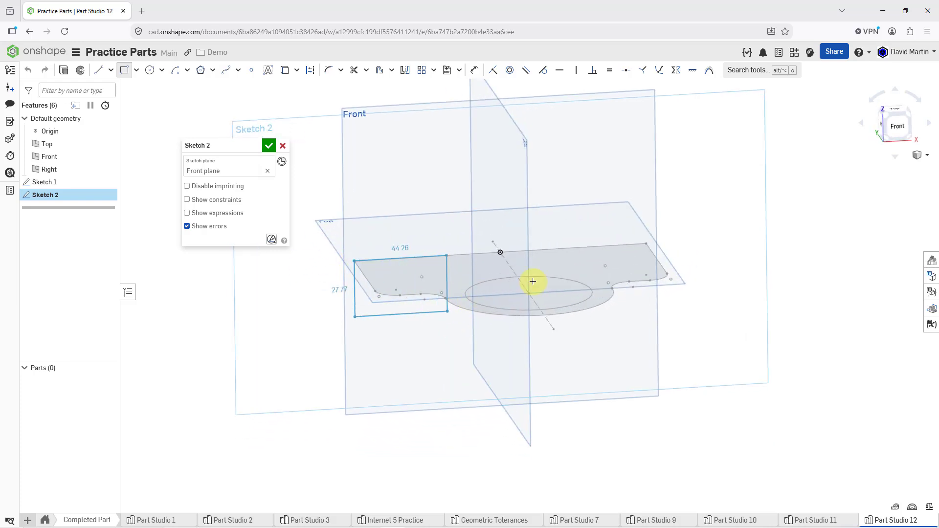
left_click(646, 267)
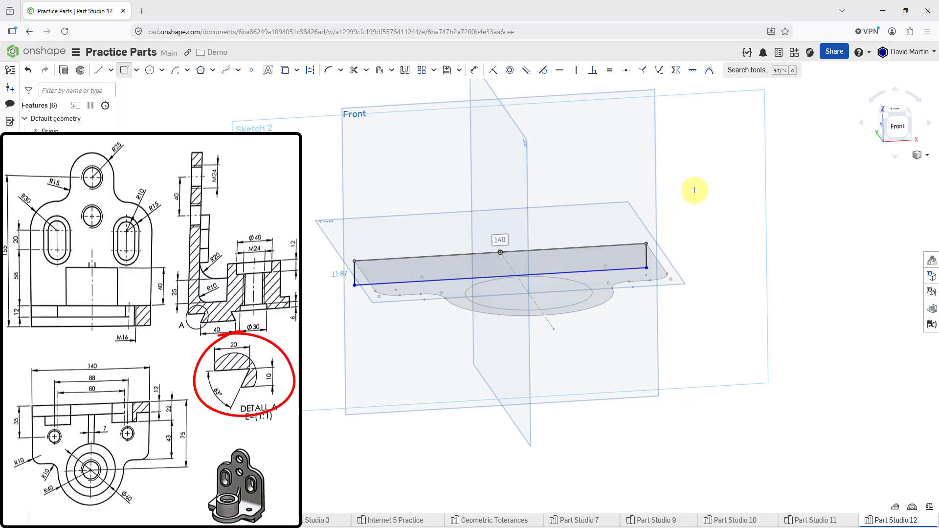
right_click_drag(694, 203, 694, 208)
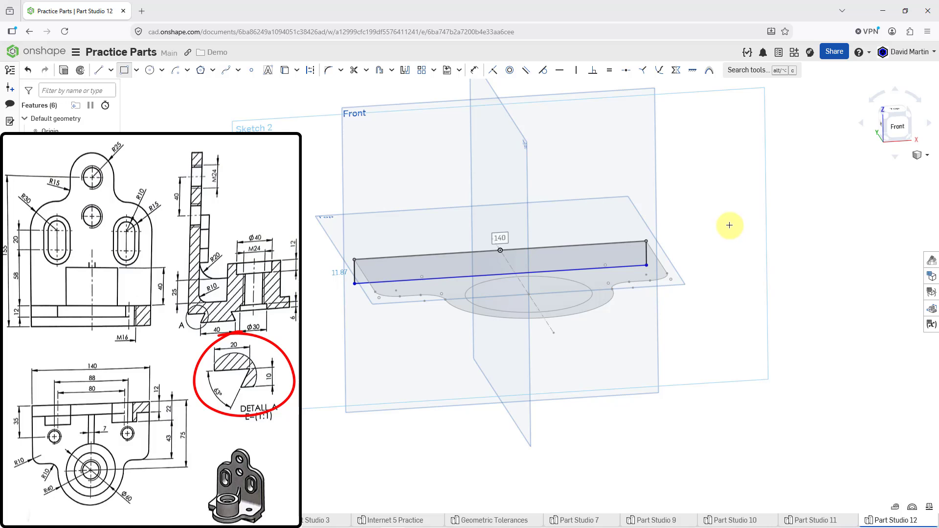
key("Escape")
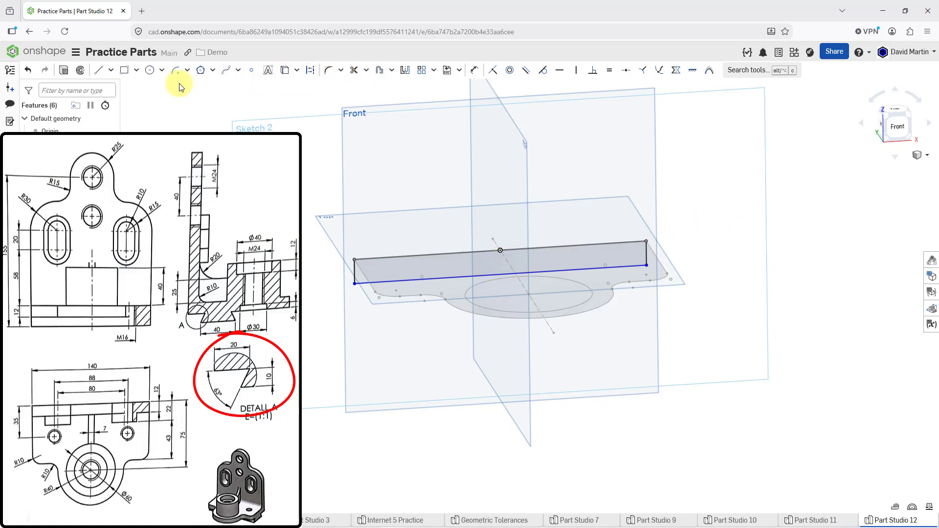
Step: Dimension the height of the rectangle hanging below the base profile's back edge as 12 mm
left_click(472, 72)
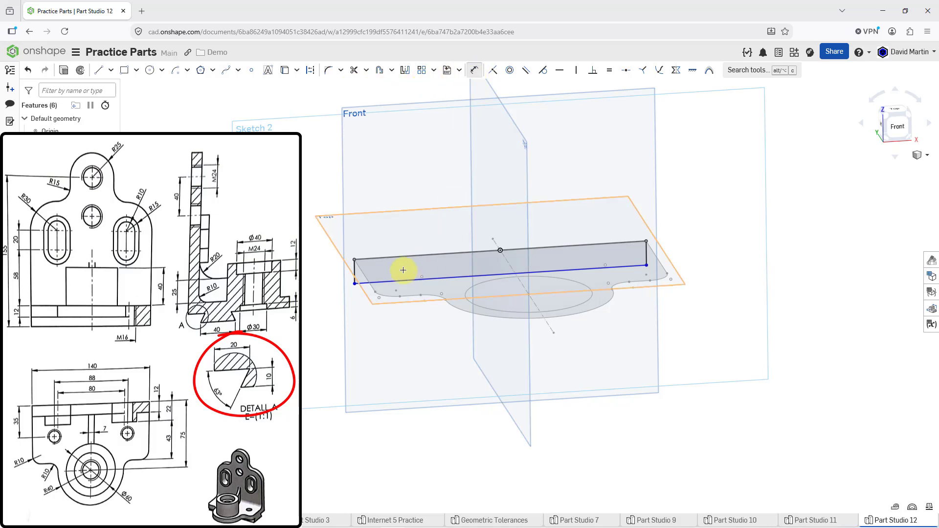
left_click(352, 274)
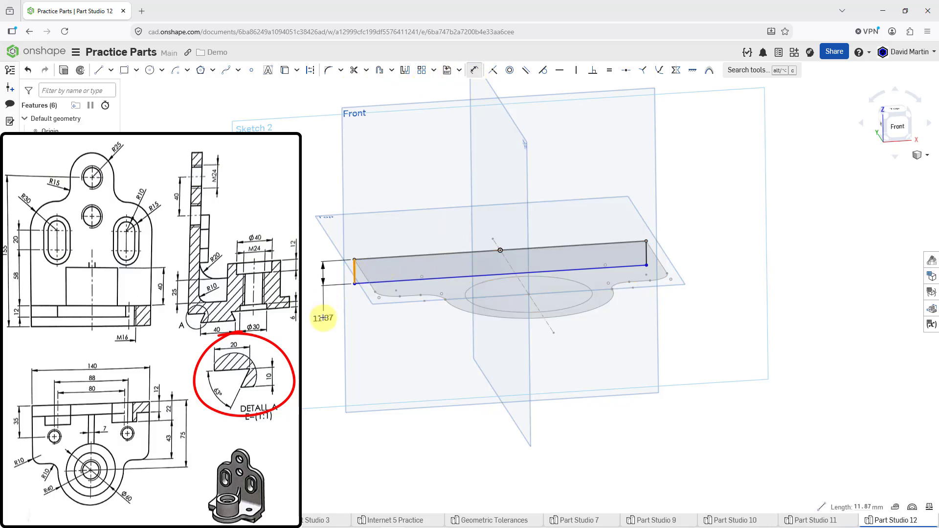
left_click(324, 316)
type("12")
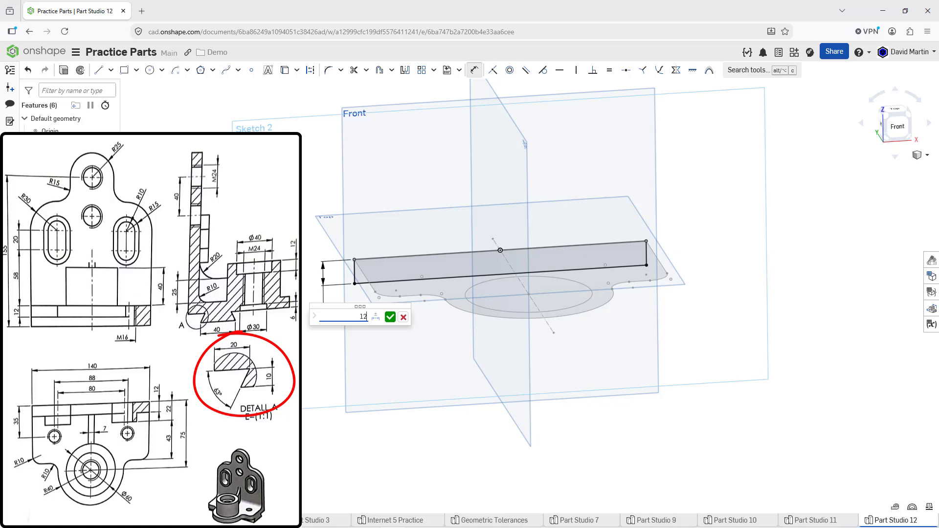
key("Return")
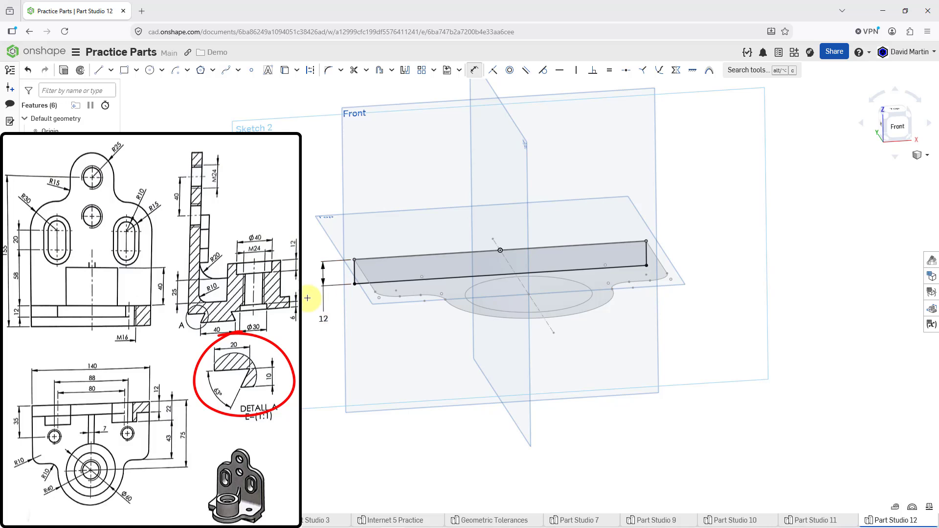
Step: Set the rectangle's height dimension to 10 mm
double_click(325, 320)
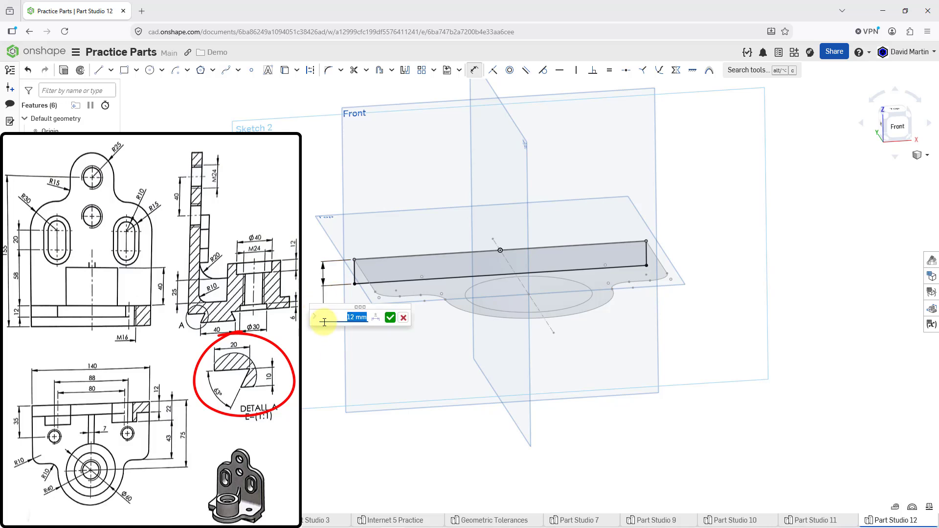
type("10")
key("Return")
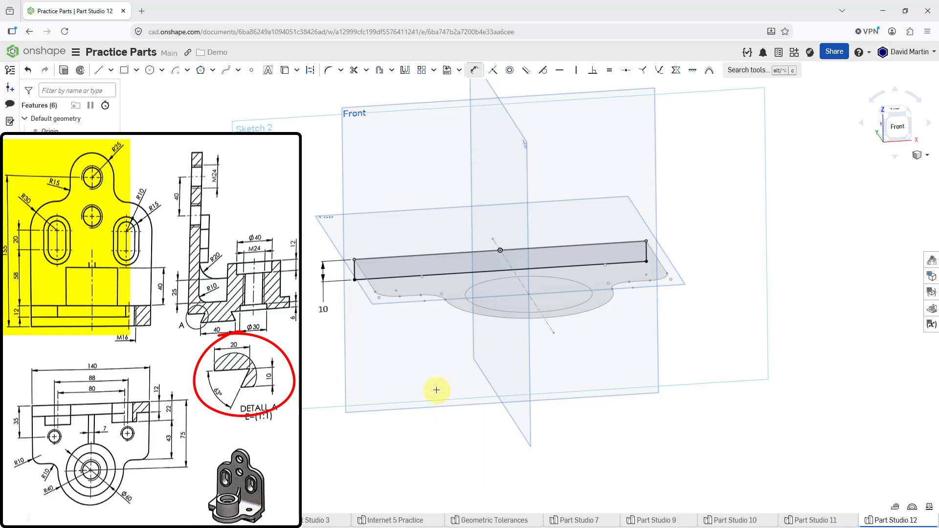
Step: Sketch a second rectangle 140 mm wide and about 11 mm high directly above the first, sharing its upper edge
left_click(123, 71)
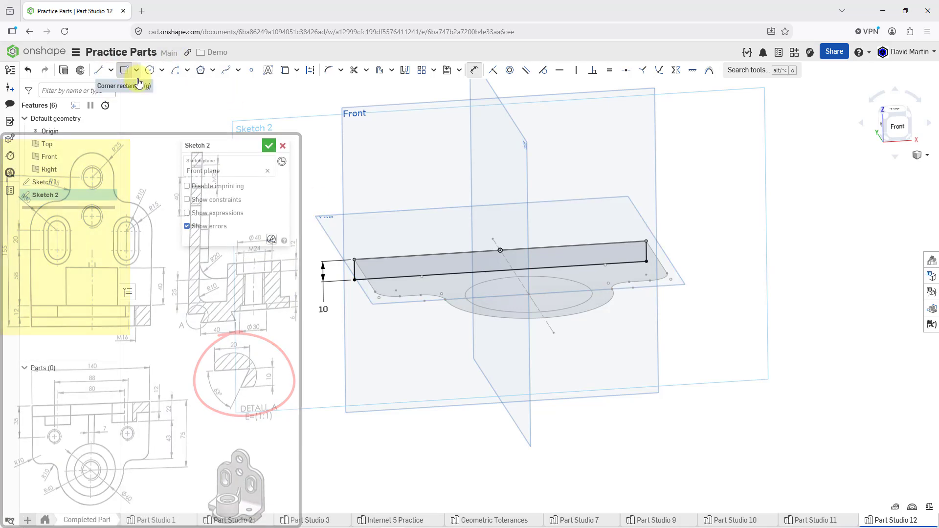
left_click(355, 260)
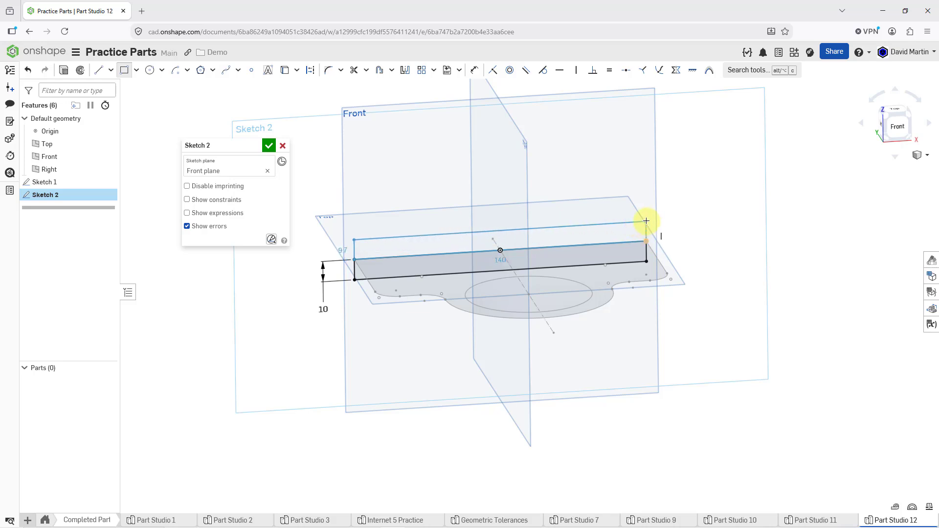
left_click(645, 218)
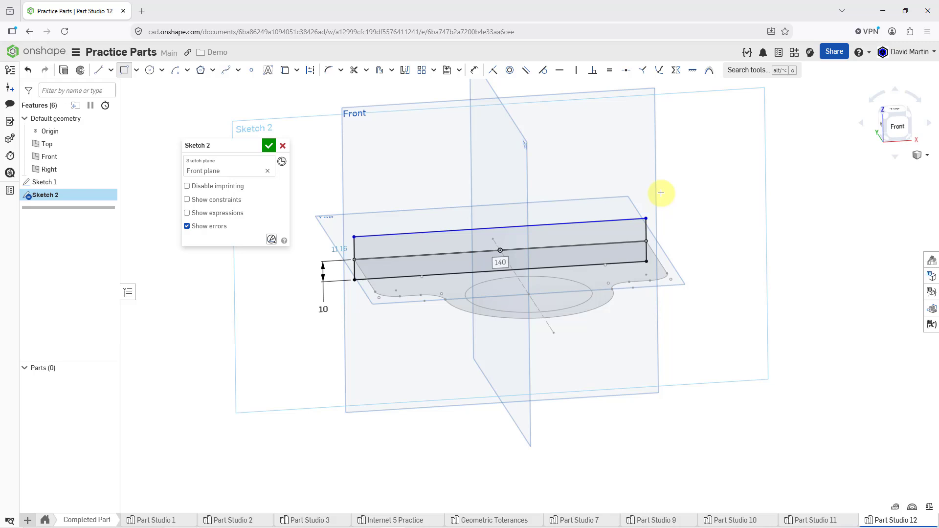
key("Escape")
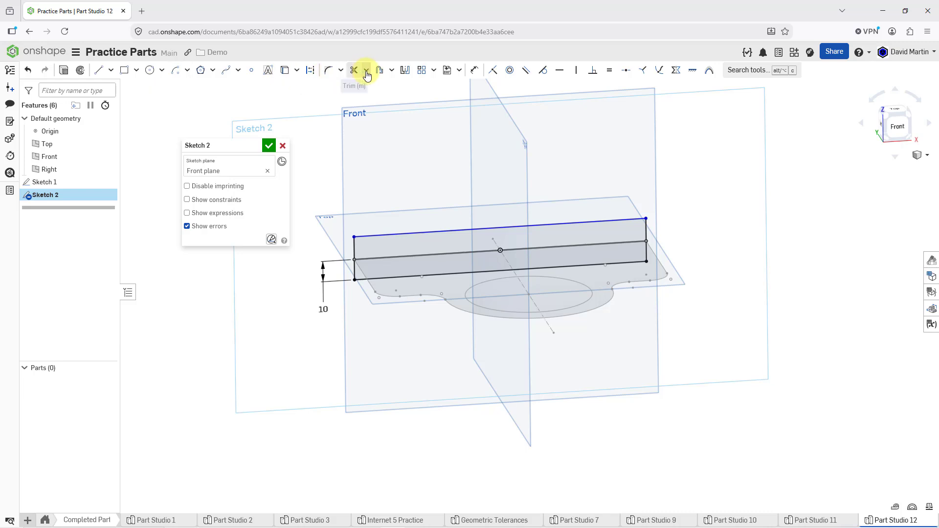
Step: Dimension the height of the upper rectangle as 12 mm
left_click(474, 69)
left_click(353, 248)
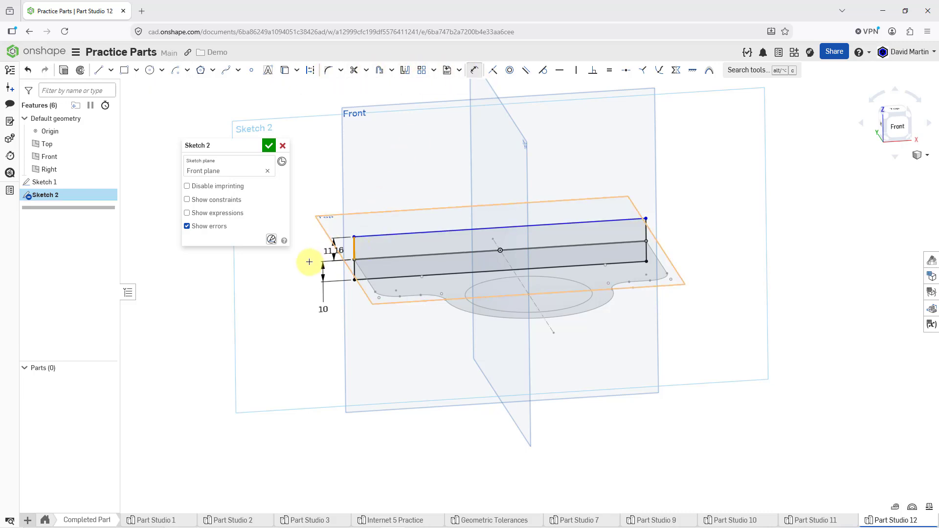
left_click(293, 278)
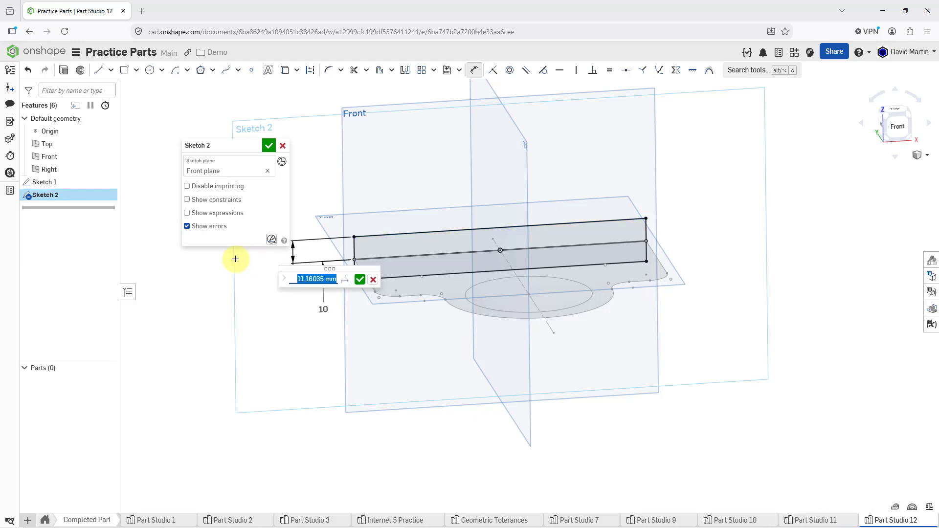
type("12")
key("Return")
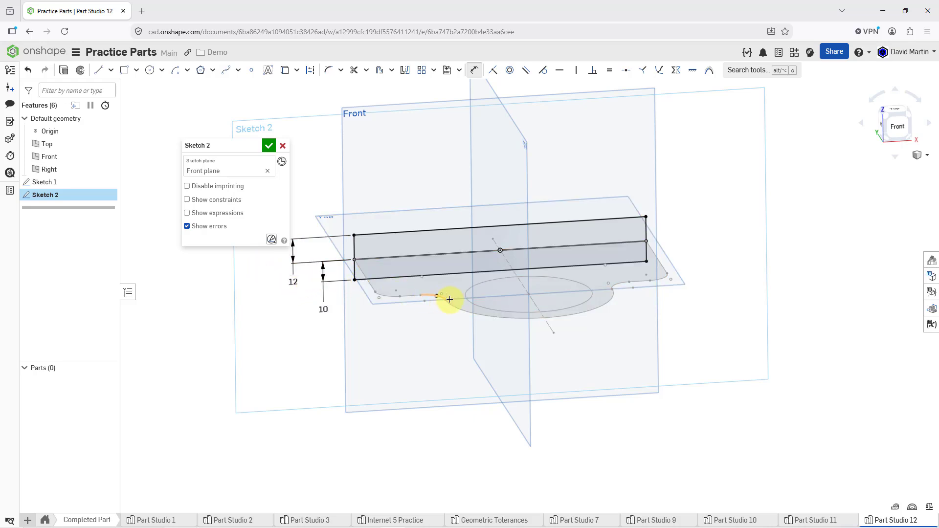
Step: Hide the default planes in the sketch view
middle_click_drag(452, 312, 480, 384)
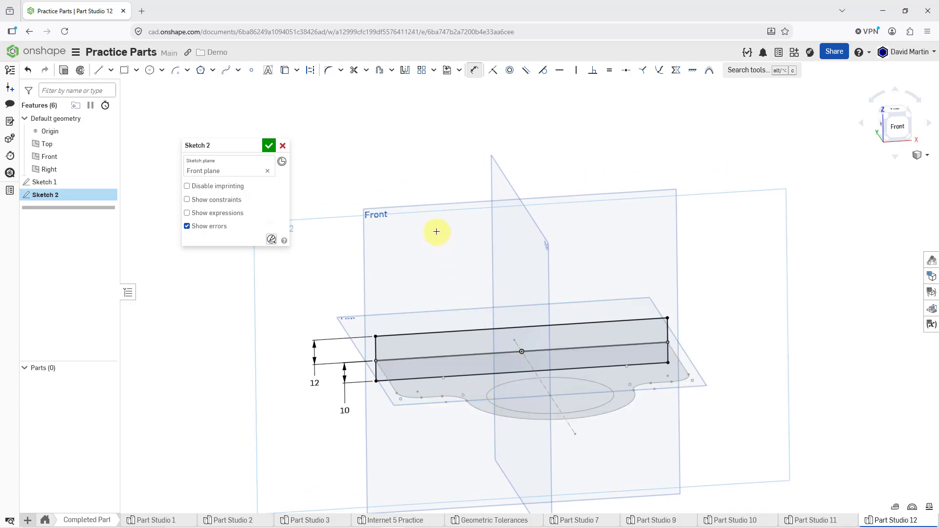
key("p")
scroll(540, 292, "up", 1)
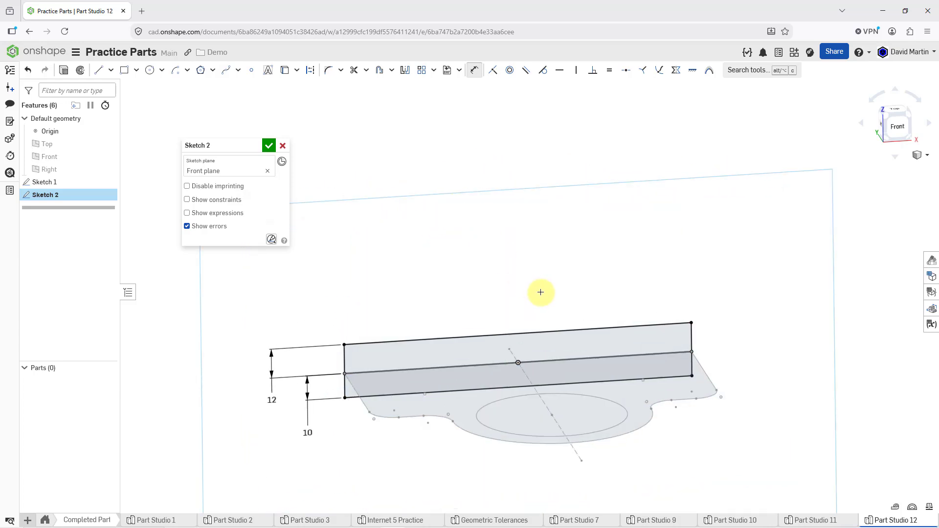
scroll(540, 292, "down", 2)
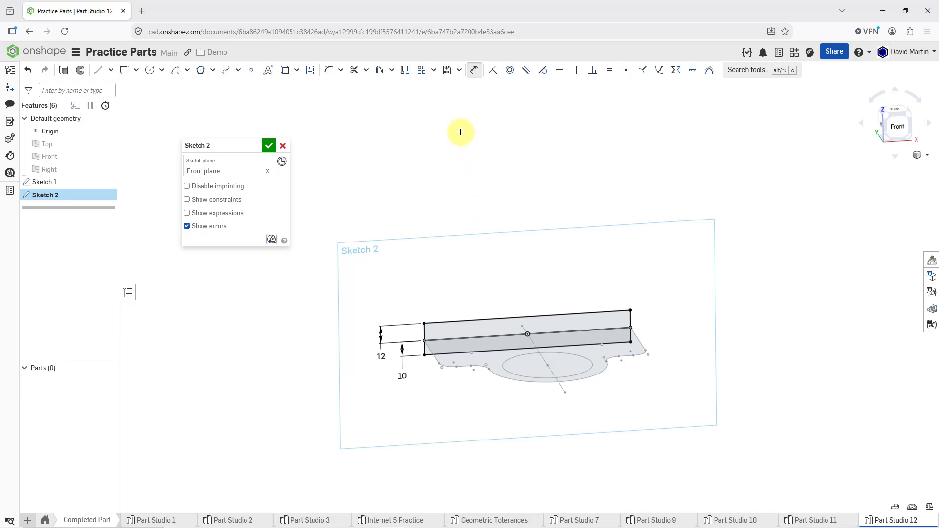
Step: Sketch an upper half-circle center point arc of about 37 mm radius, centred vertically above the origin and well clear of the rectangles
left_click(178, 73)
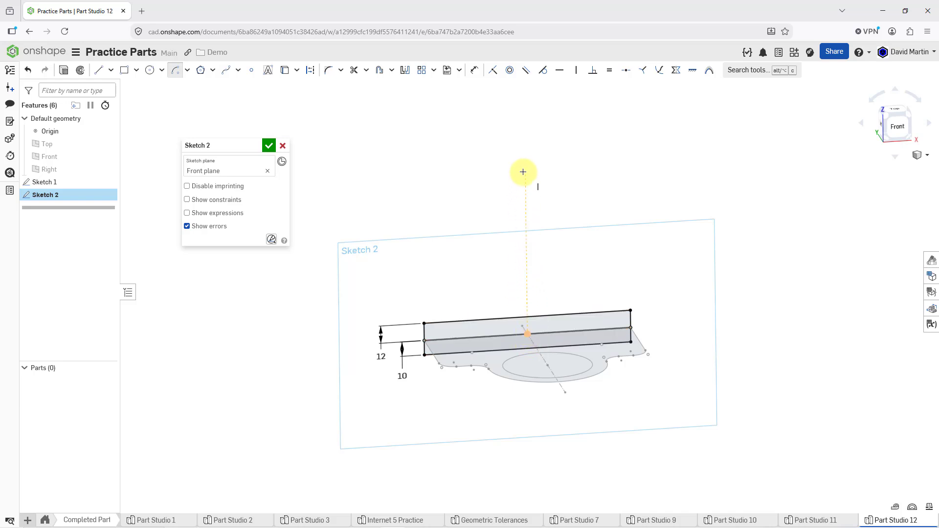
left_click(525, 118)
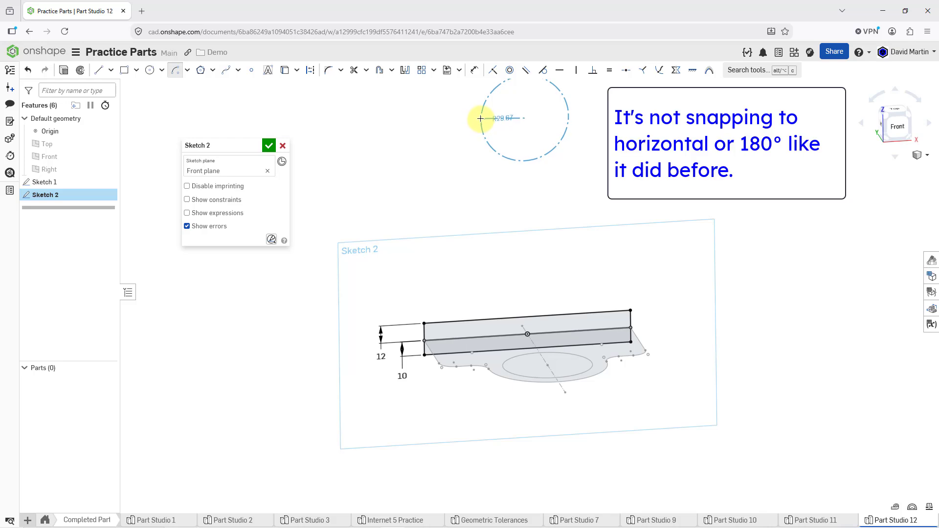
scroll(477, 122, "down", 3)
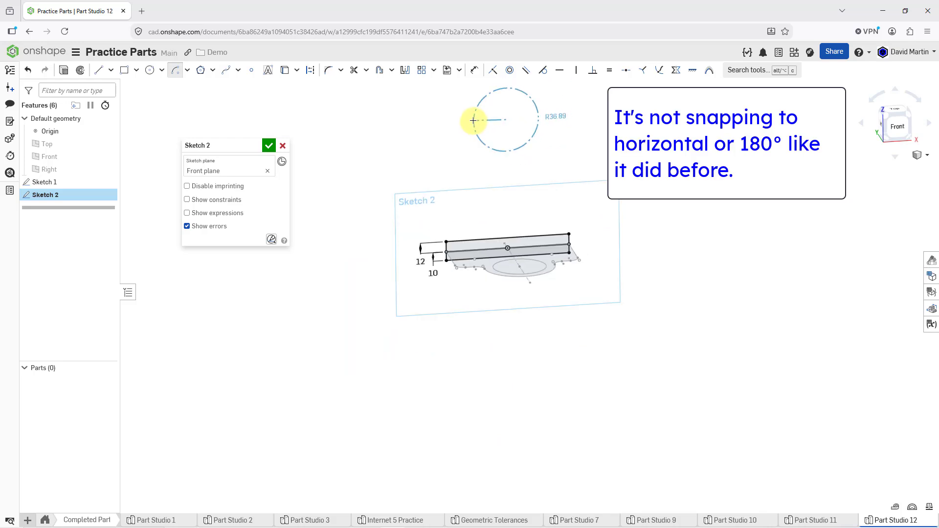
left_click(473, 120)
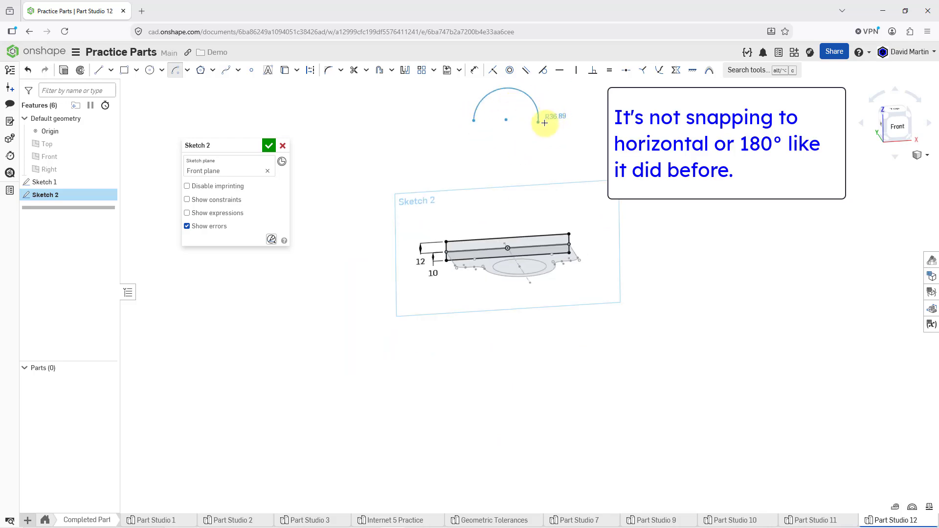
left_click(543, 117)
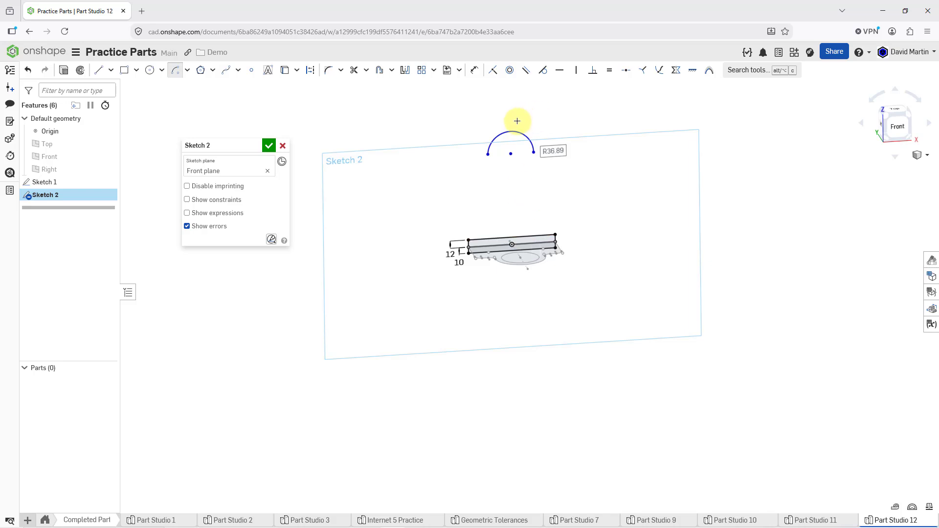
Step: Sketch a construction line about 102 mm long through the arc's center, extending past both arc ends
scroll(513, 157, "up", 3)
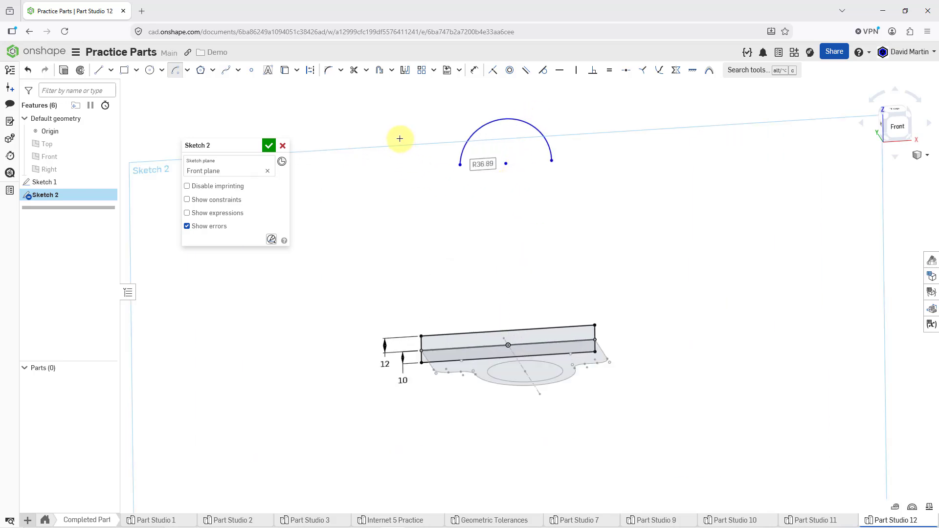
left_click(310, 70)
left_click(98, 70)
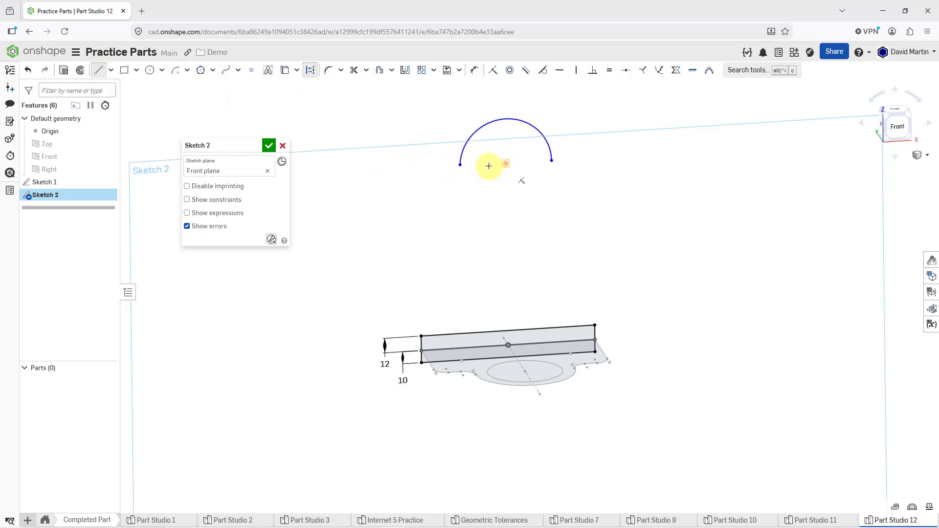
left_click(449, 167)
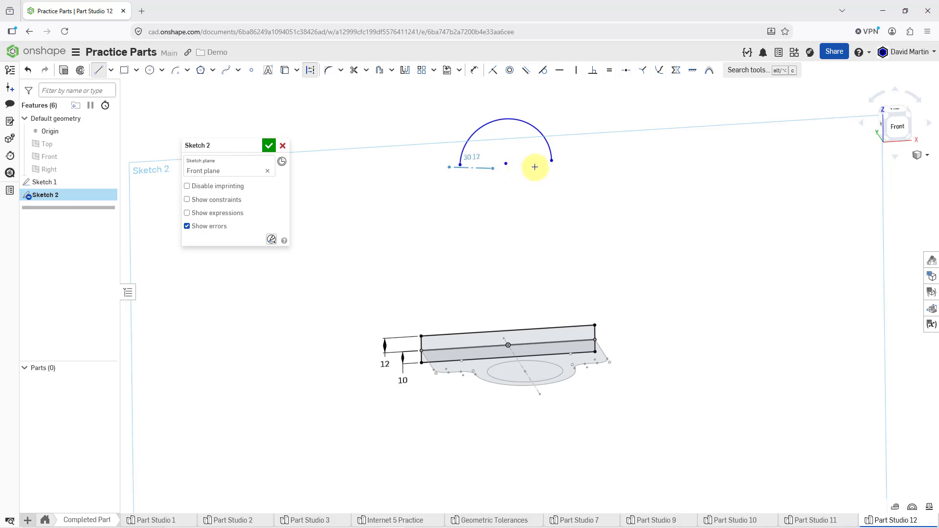
left_click(575, 160)
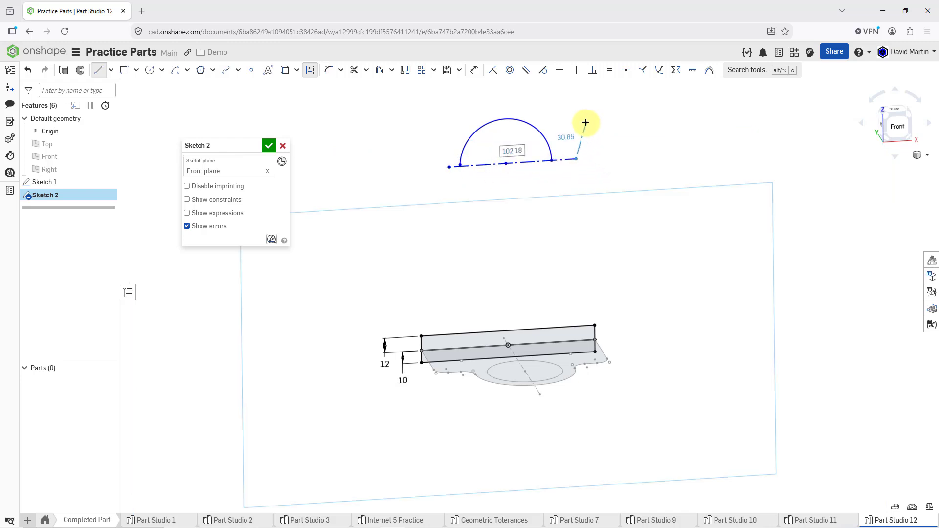
key("Escape")
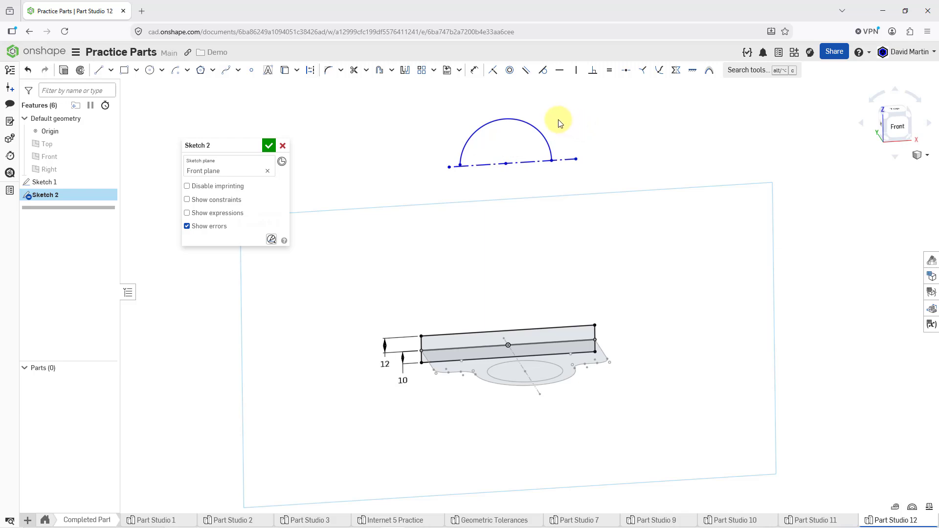
Step: Dimension the arc's radius as 25 mm, placed outside its upper right side
left_click(473, 70)
left_click(529, 125)
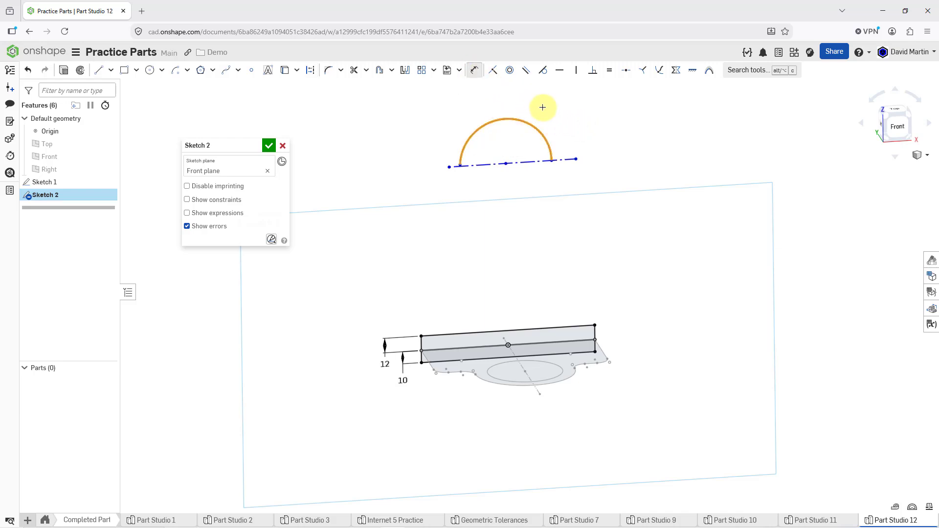
left_click(521, 95)
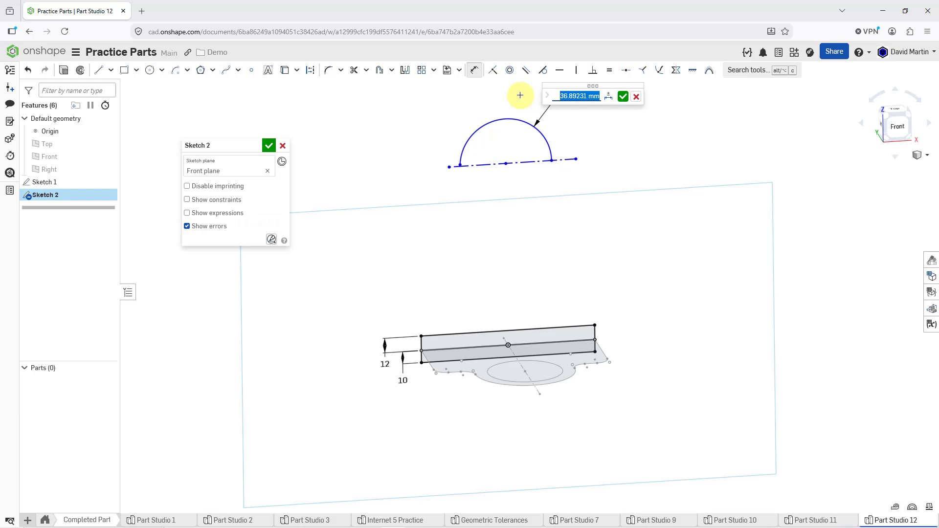
type("25")
key("Return")
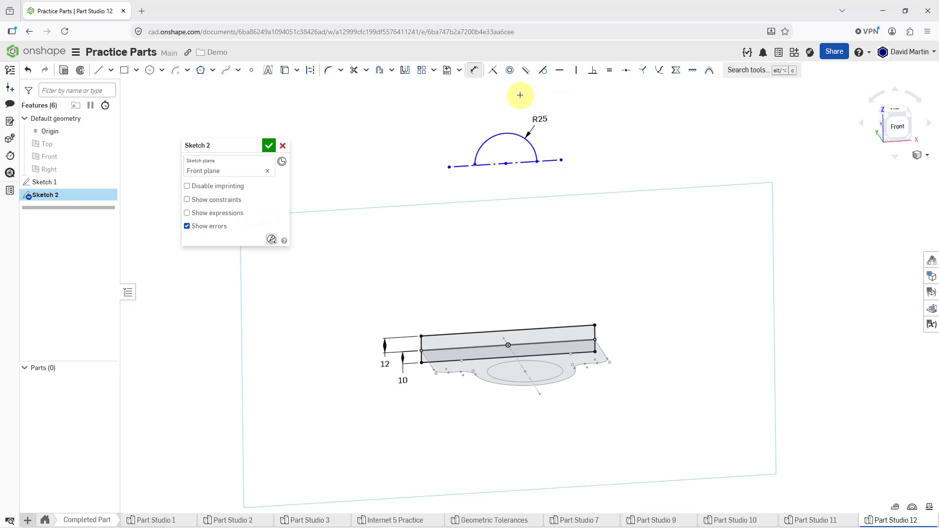
Step: Make both endpoints of the arc coincident with the construction line
scroll(494, 151, "up", 5)
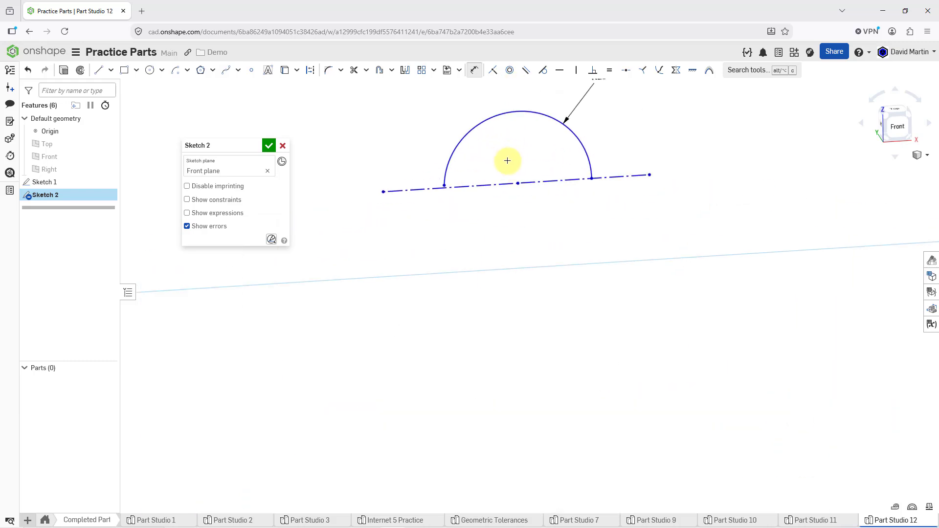
scroll(507, 160, "up", 3)
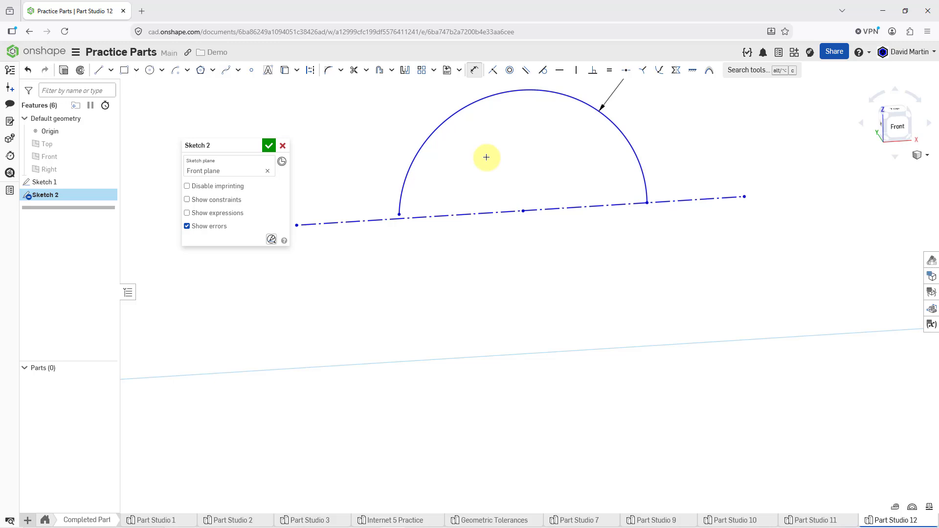
left_click(494, 72)
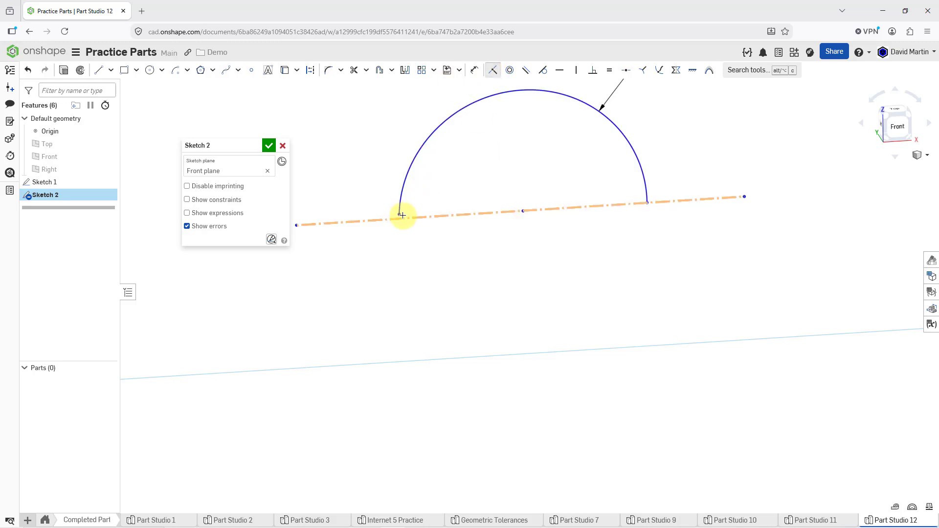
left_click(647, 201)
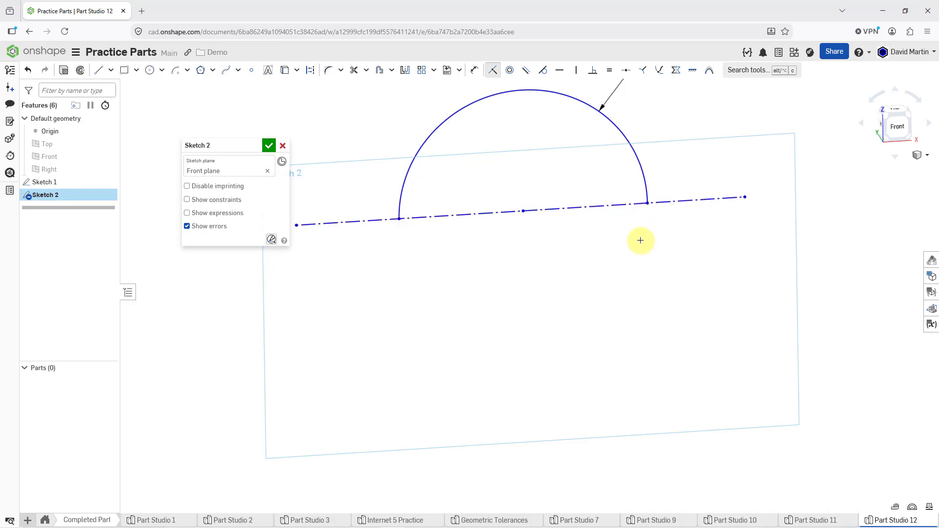
Step: Dimension the height from the lower rectangle's bottom edge to the arc's center as 155 mm, placed beyond the rectangles' left side
scroll(636, 237, "up", 5)
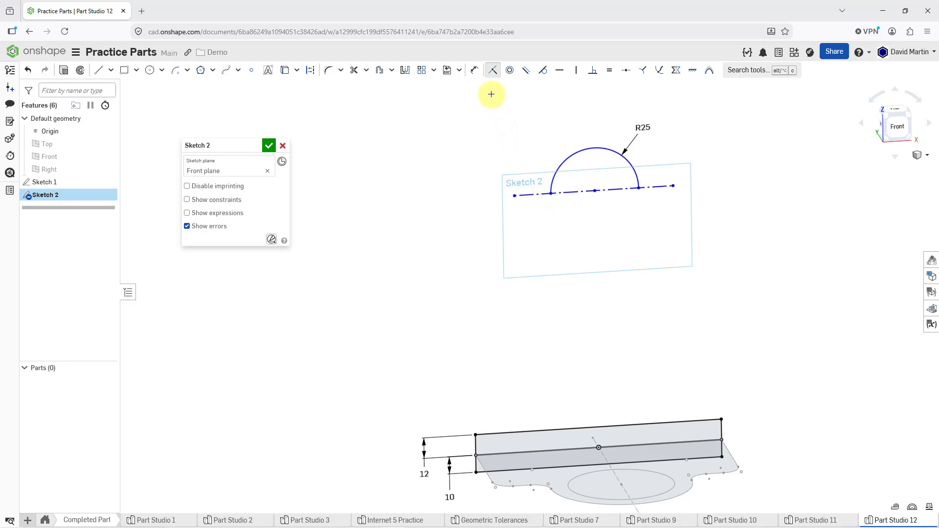
left_click(473, 70)
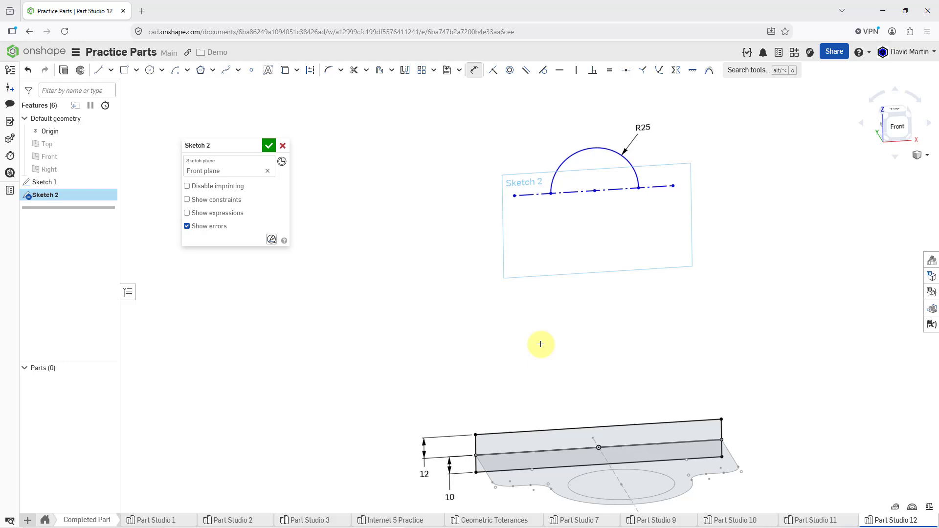
left_click(558, 468)
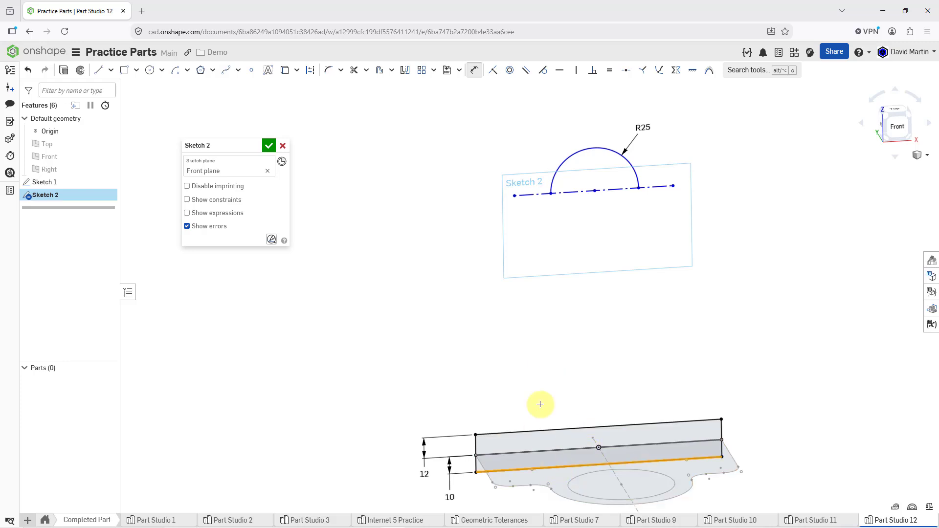
left_click(592, 190)
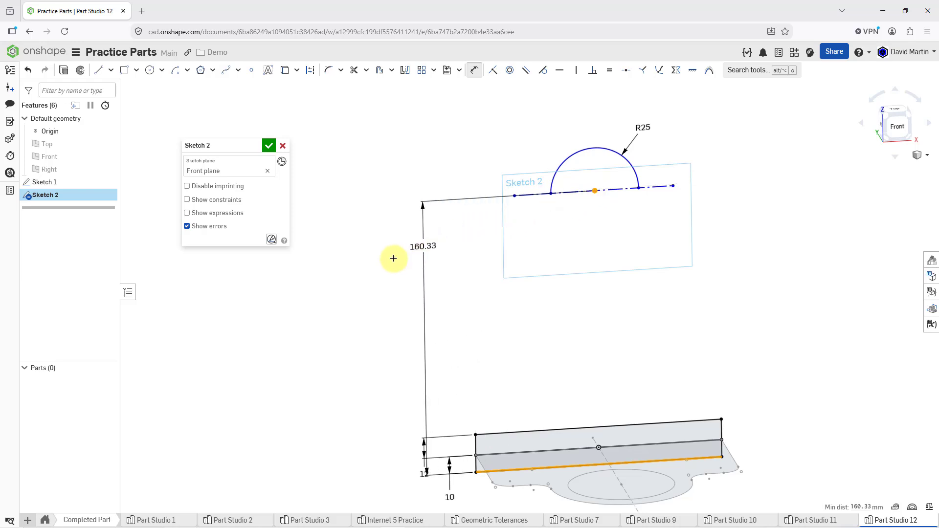
left_click(358, 271)
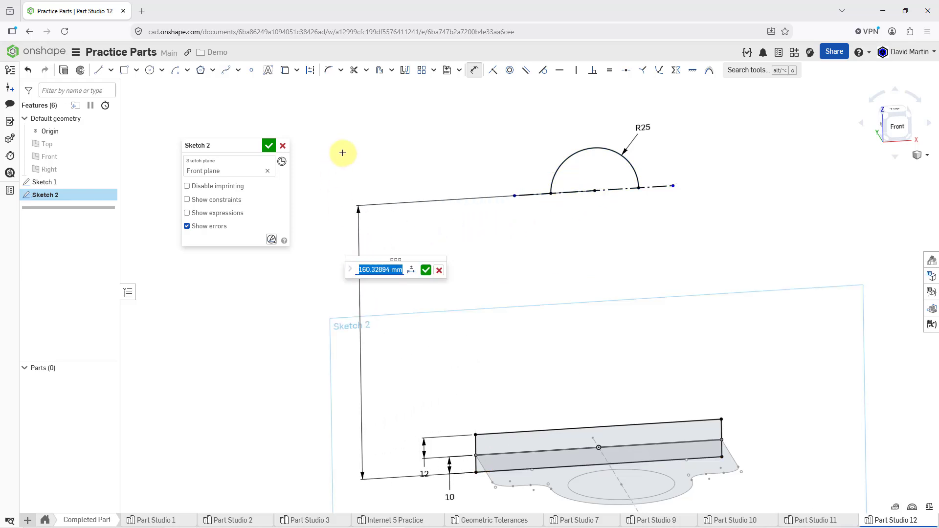
type("155")
key("Return")
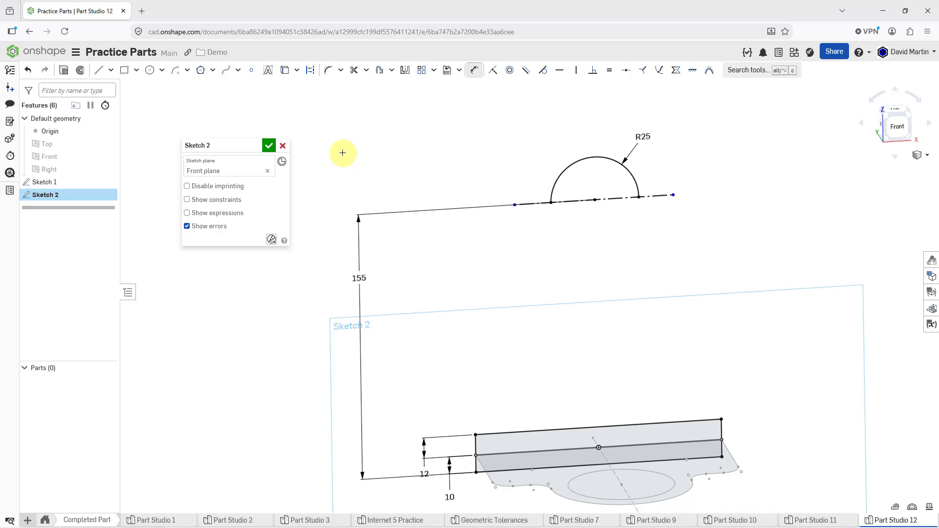
Step: Viewing the sketch plane straight on, sketch two vertically aligned circles of about 26 and 27 mm diameter left of the vertical centerline, between rectangles and arc
key("n")
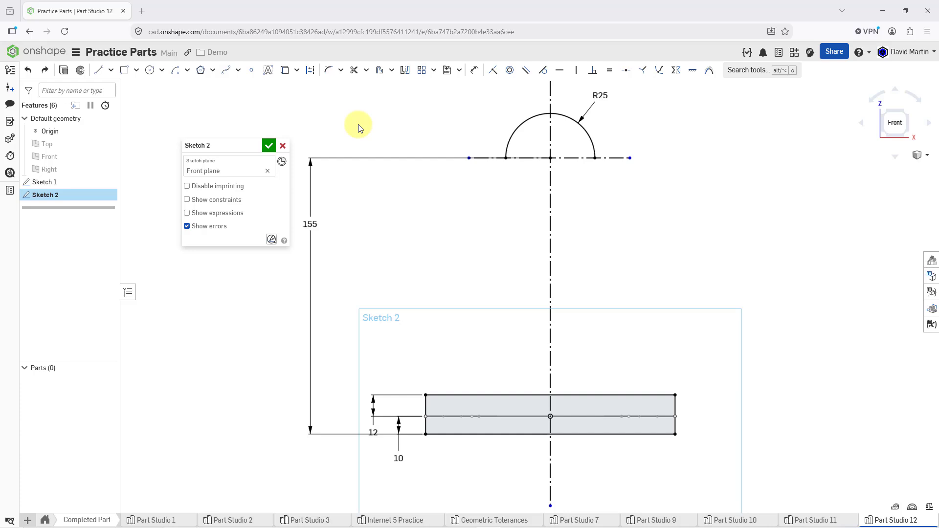
left_click(149, 72)
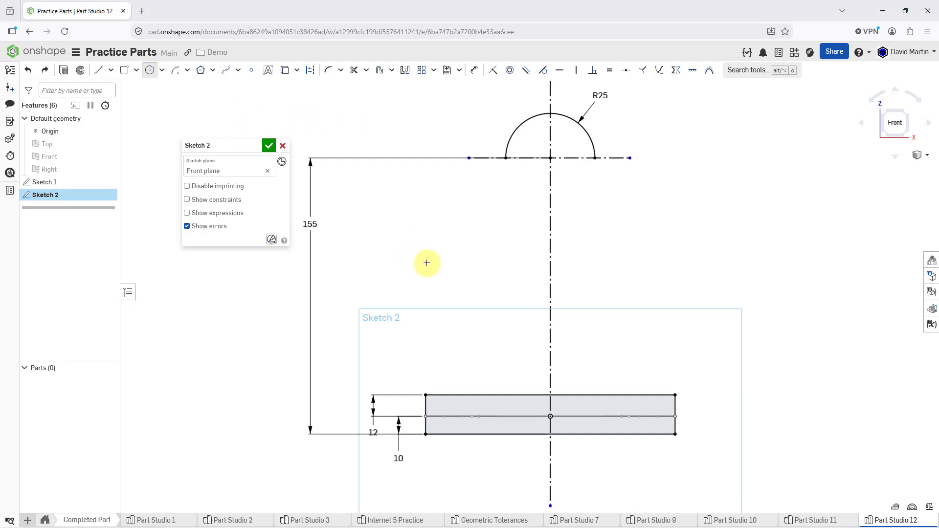
left_click(475, 303)
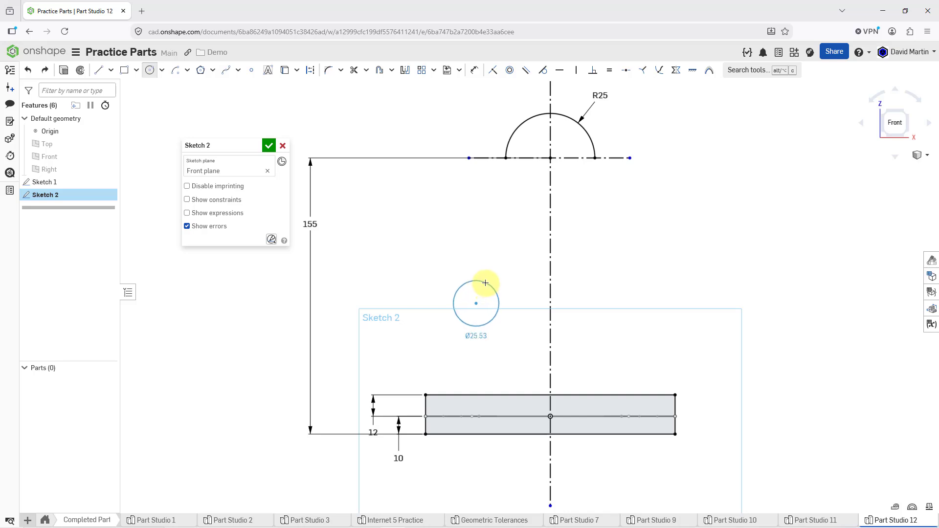
left_click(485, 282)
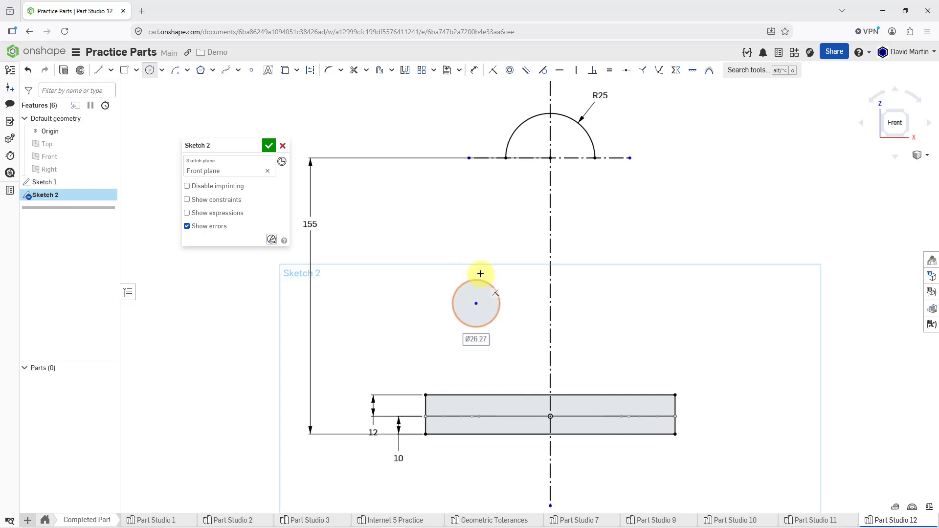
left_click(476, 235)
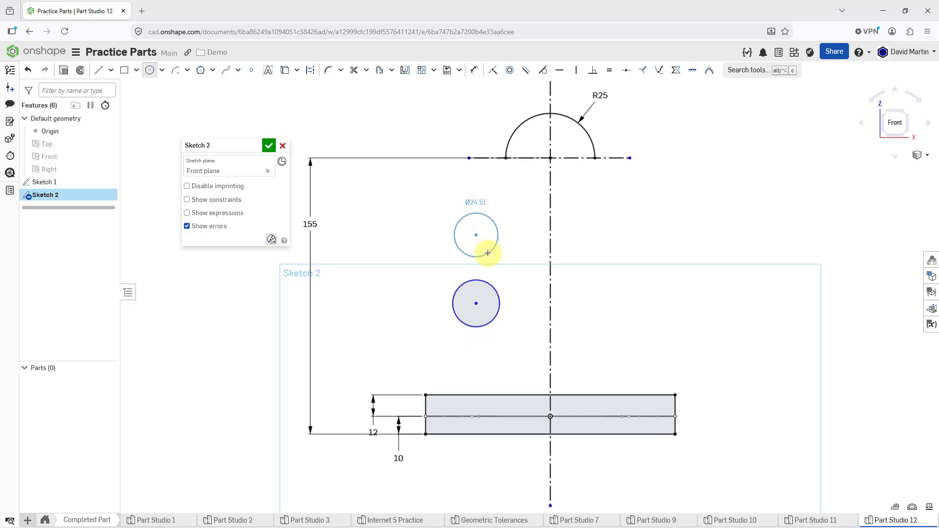
left_click(490, 254)
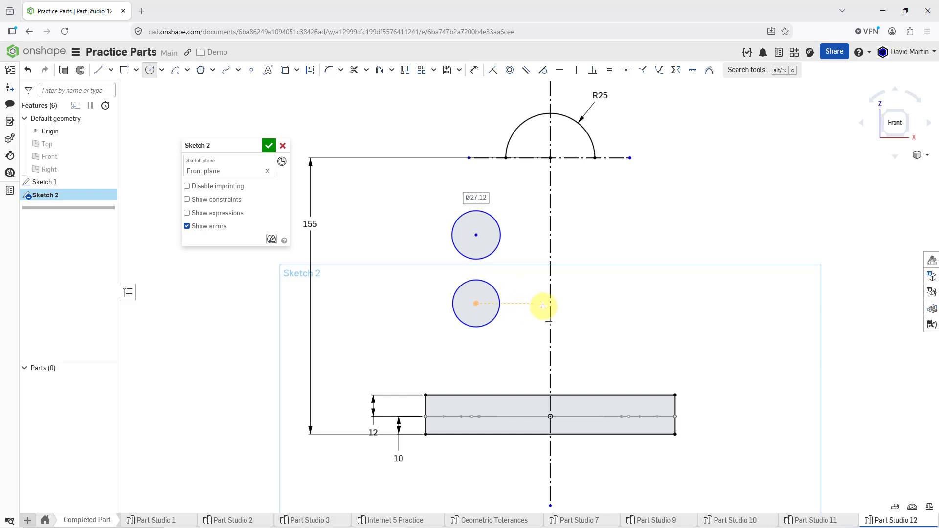
Step: Sketch two circles of about 22 and 24 mm diameter right of the centerline, level with the lower and upper left circles
left_click(593, 304)
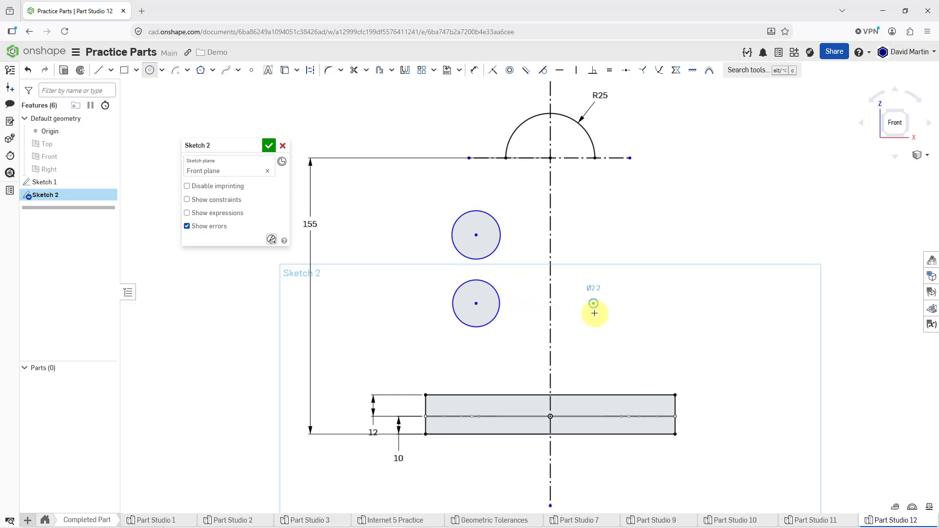
left_click(596, 323)
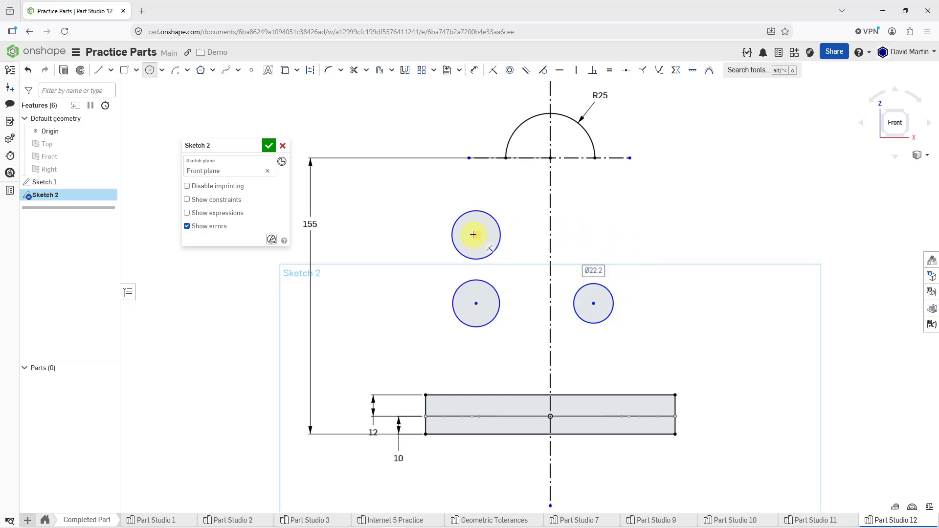
left_click(590, 235)
left_click(594, 255)
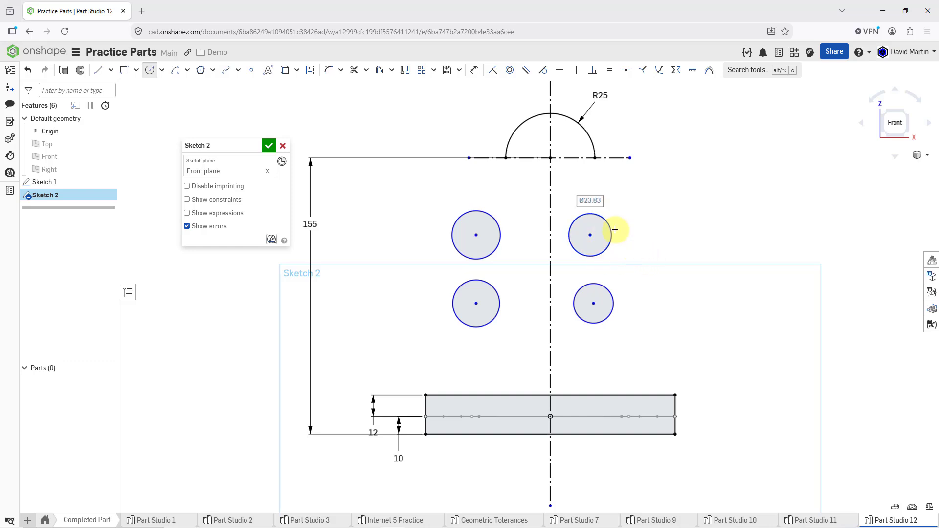
Step: Make all four circles equal in size with Equal constraints between the upper pair, the left pair and the lower pair
left_click(608, 71)
left_click(492, 252)
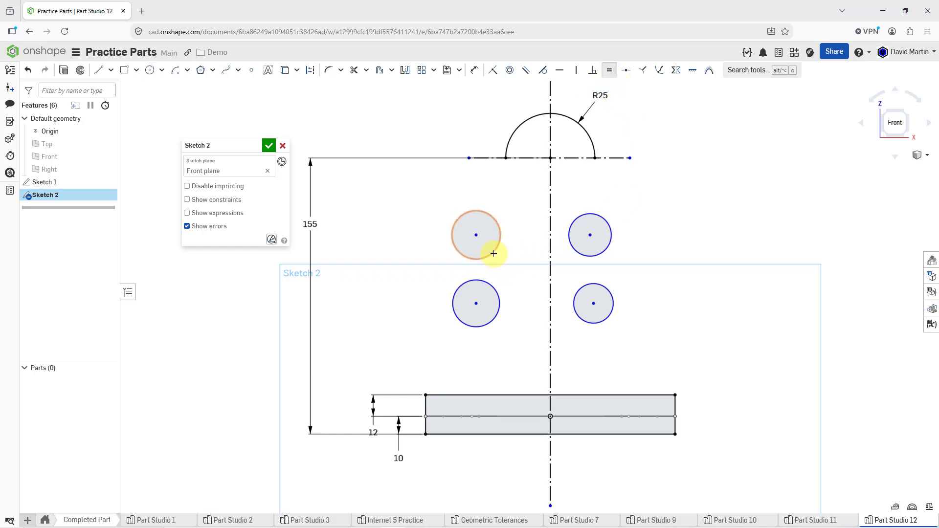
left_click(572, 245)
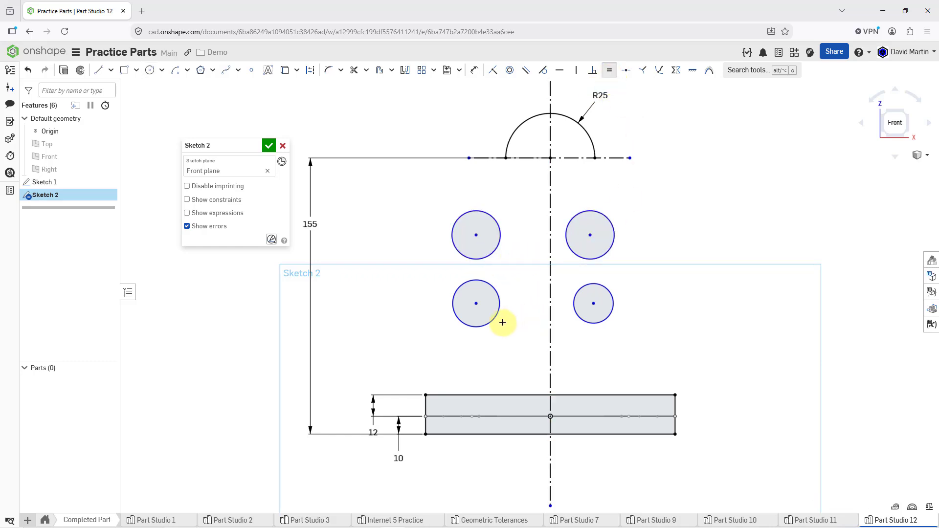
left_click(490, 253)
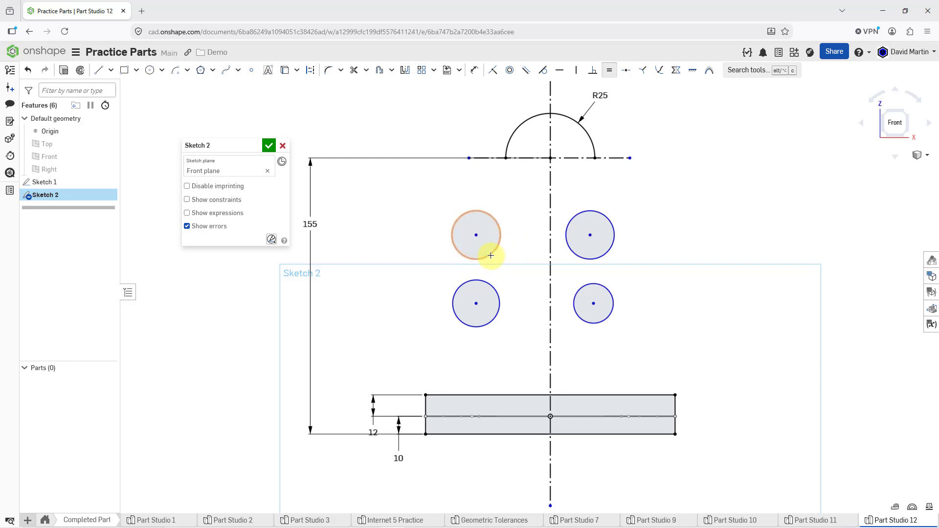
left_click(497, 294)
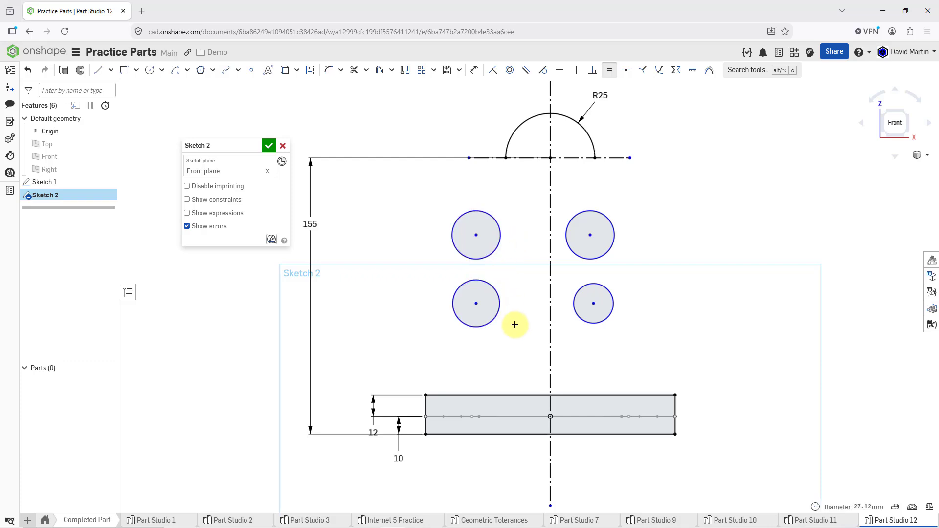
left_click(582, 319)
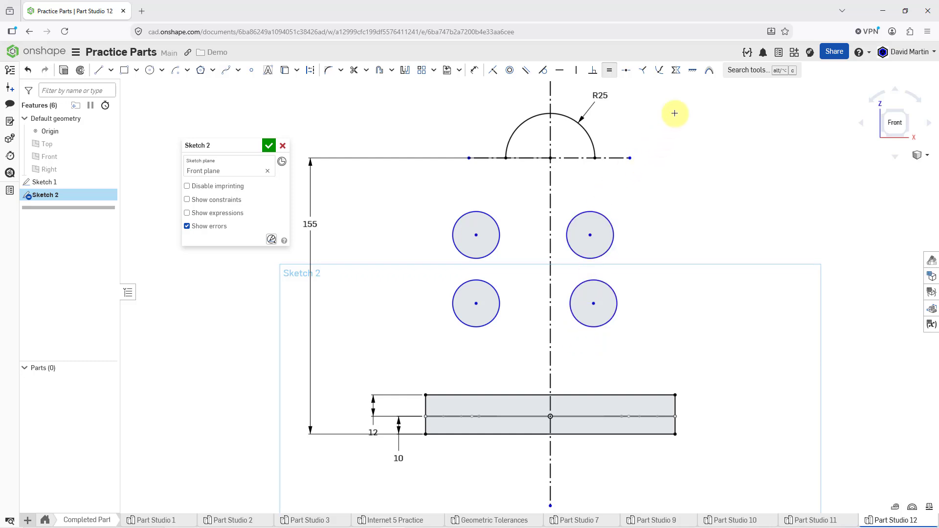
Step: Make the centers of the lower and upper circle pairs symmetric about the vertical centerline
left_click(677, 73)
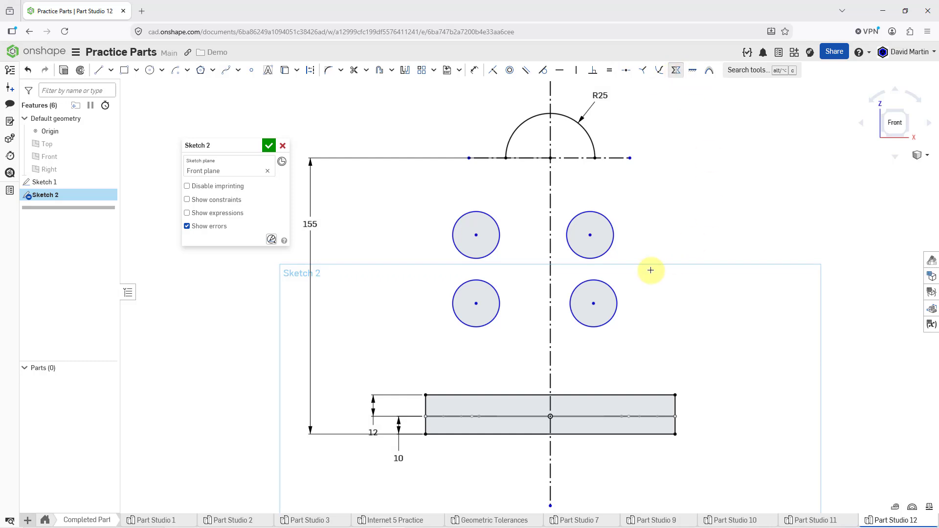
left_click(551, 281)
left_click(476, 304)
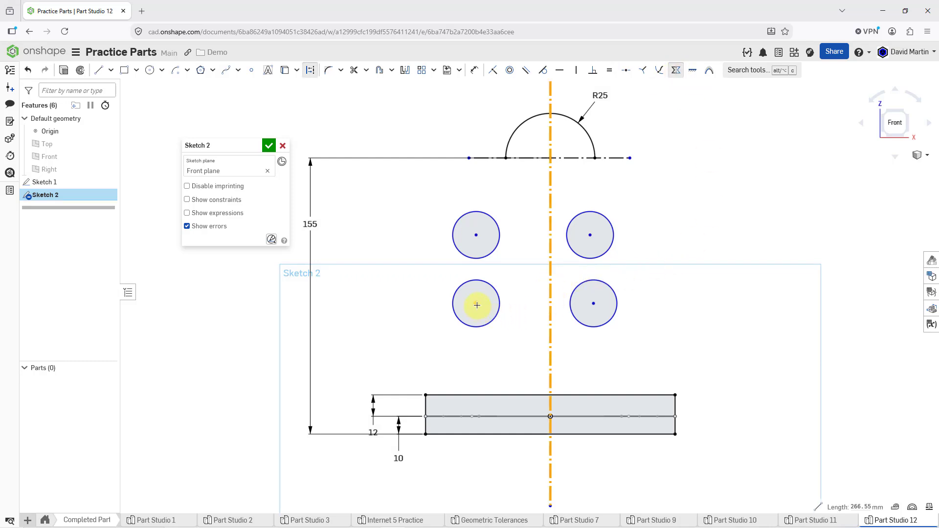
left_click(594, 304)
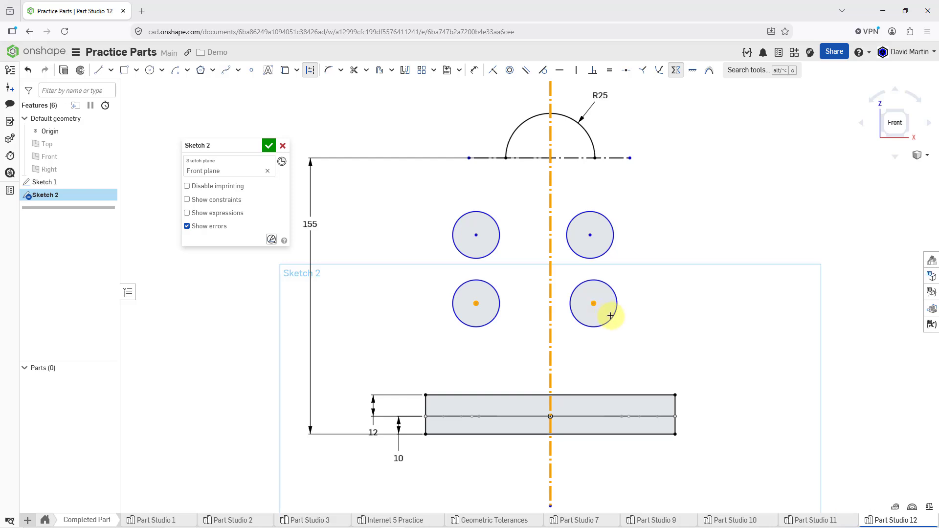
left_click(550, 218)
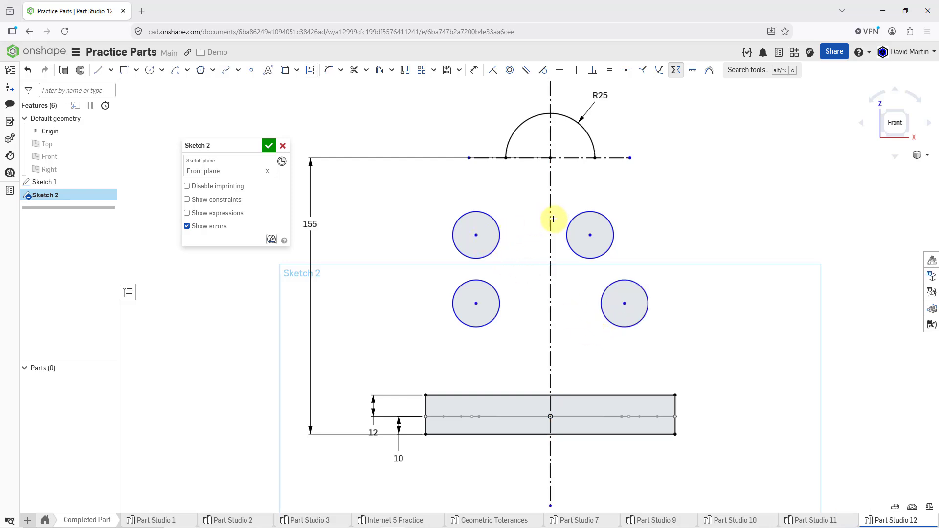
left_click(477, 235)
left_click(591, 234)
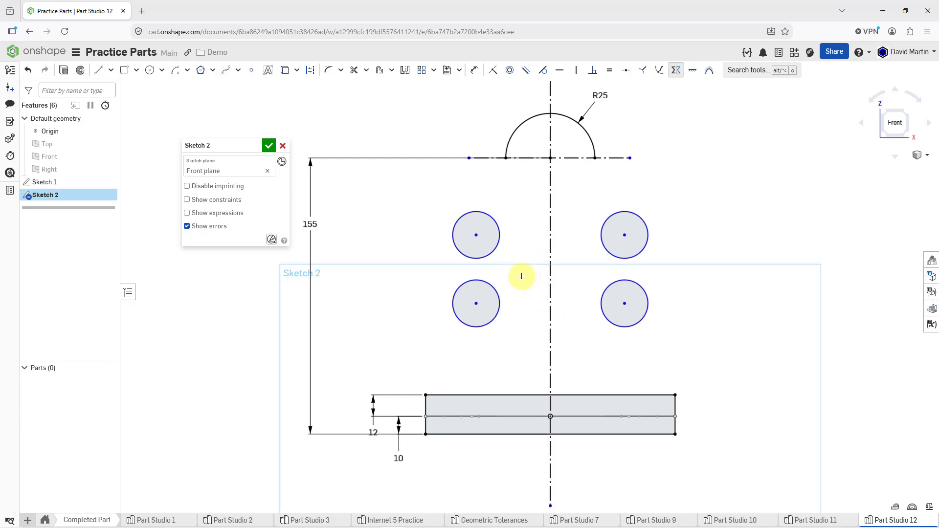
Step: Sketch two separate, roughly vertical lines about 39 and 38 mm long joining the outer and inner sides of the left circles
left_click(98, 71)
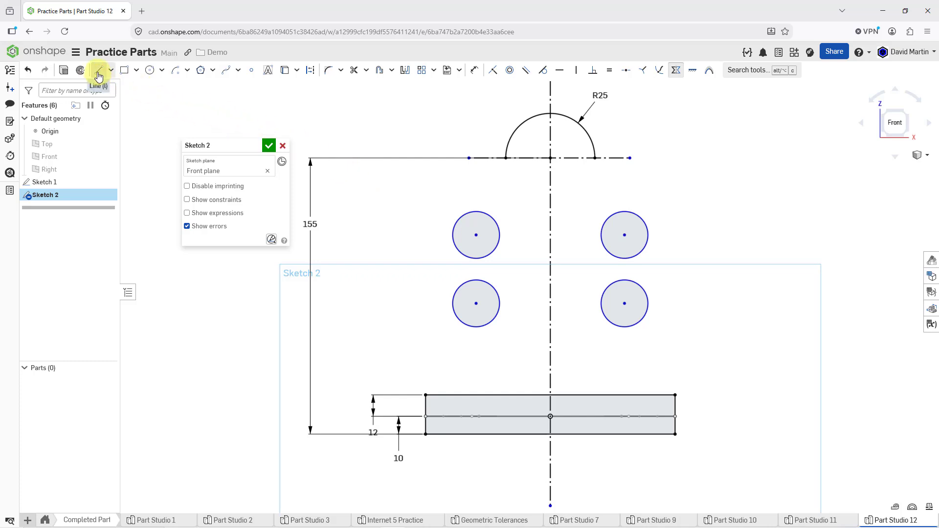
left_click(451, 305)
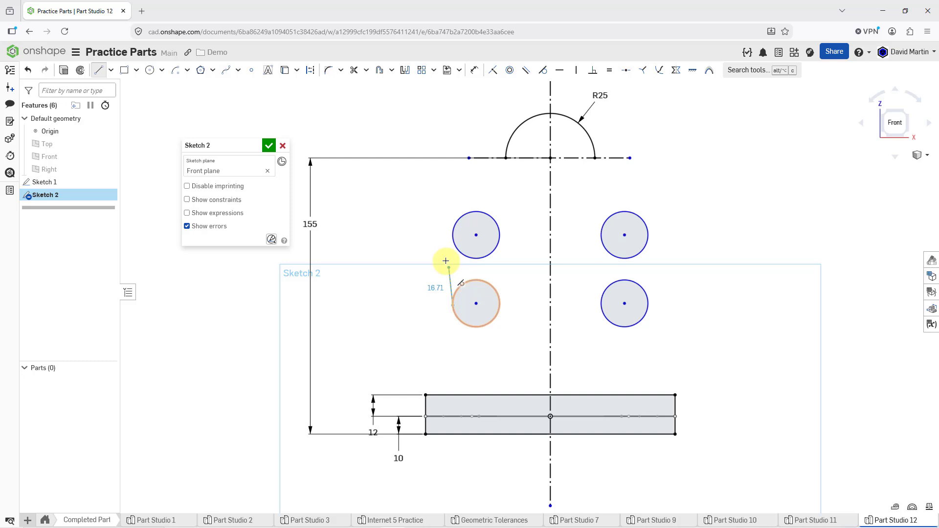
left_click(451, 233)
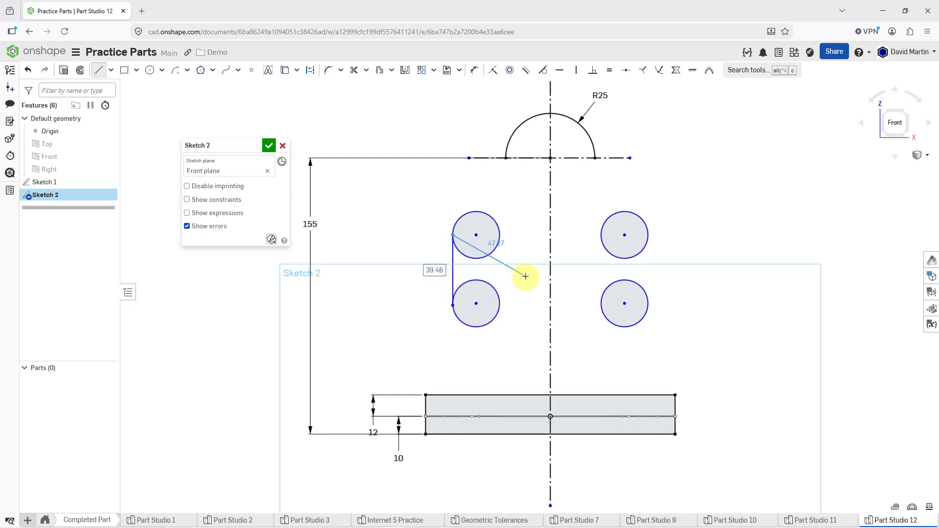
key("Escape")
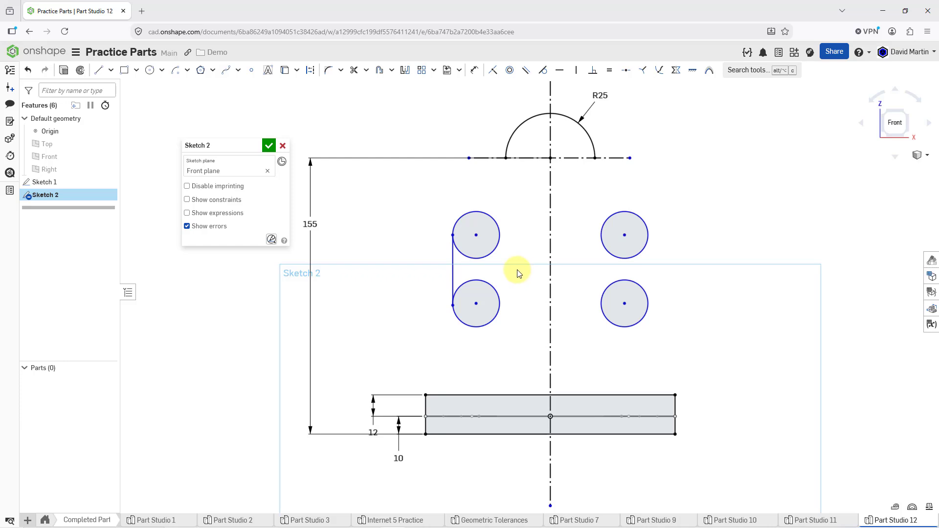
key("l")
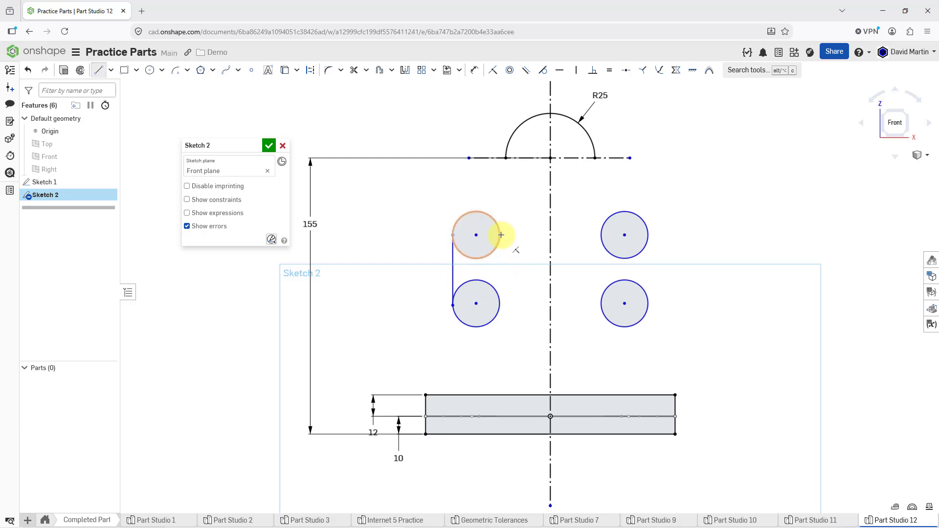
left_click(499, 235)
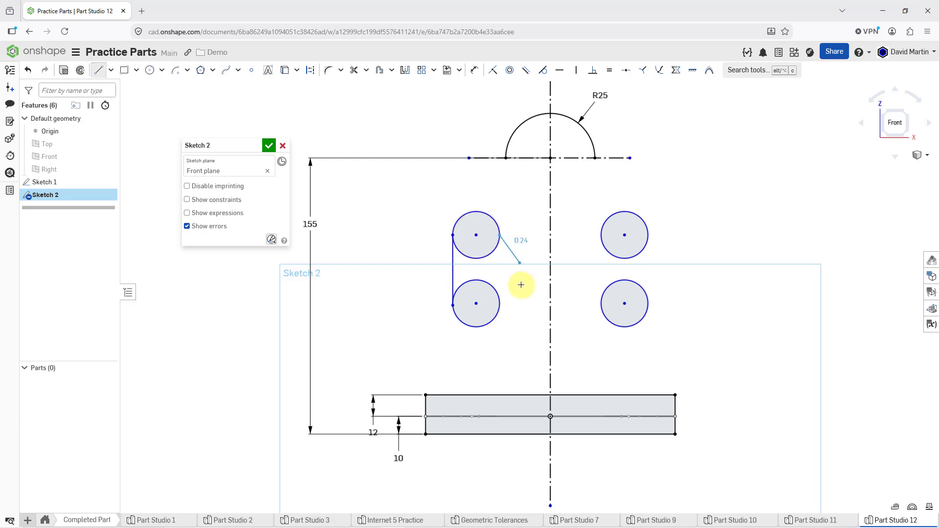
left_click(499, 303)
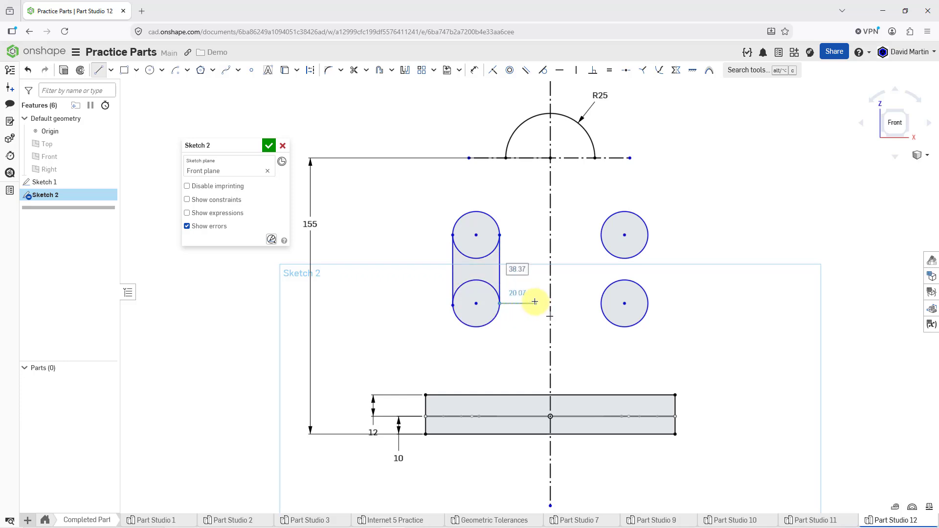
key("Escape")
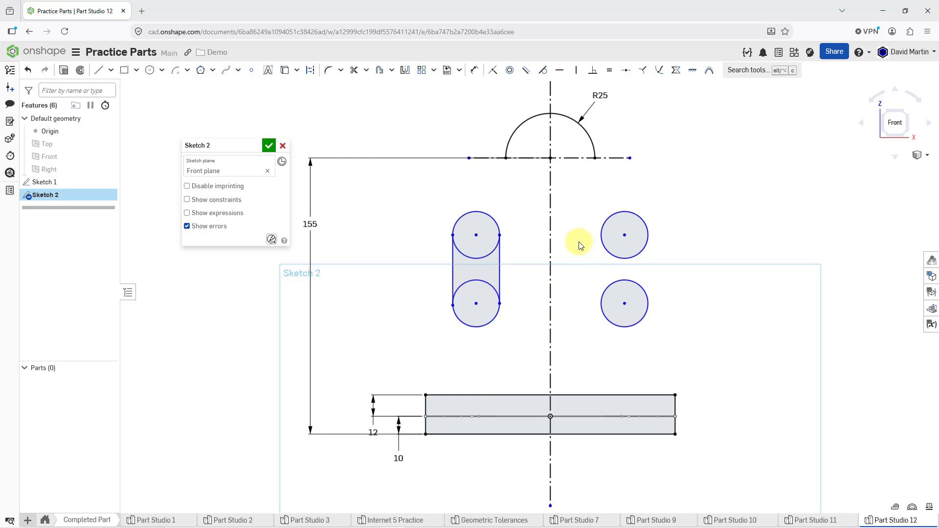
Step: Sketch two separate vertical lines, each about 39 mm long, joining the inner and outer sides of the right circles
key("l")
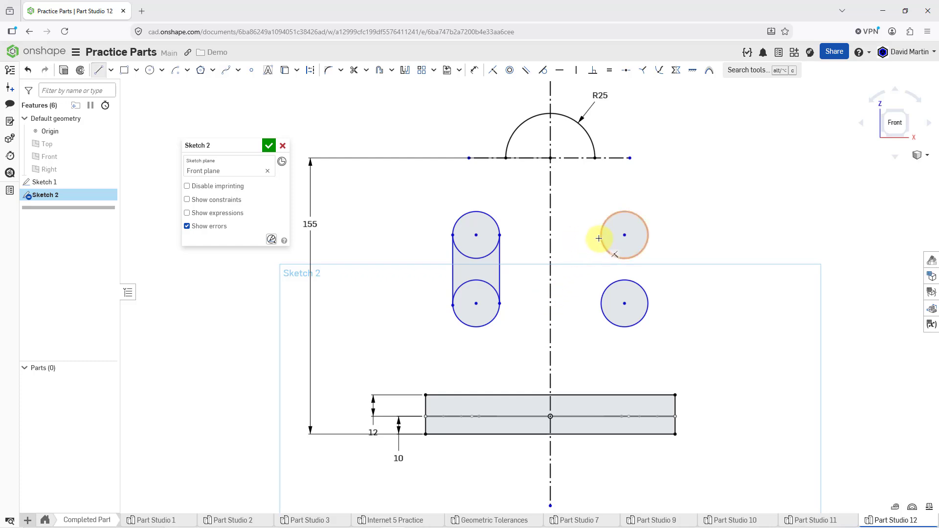
left_click(601, 236)
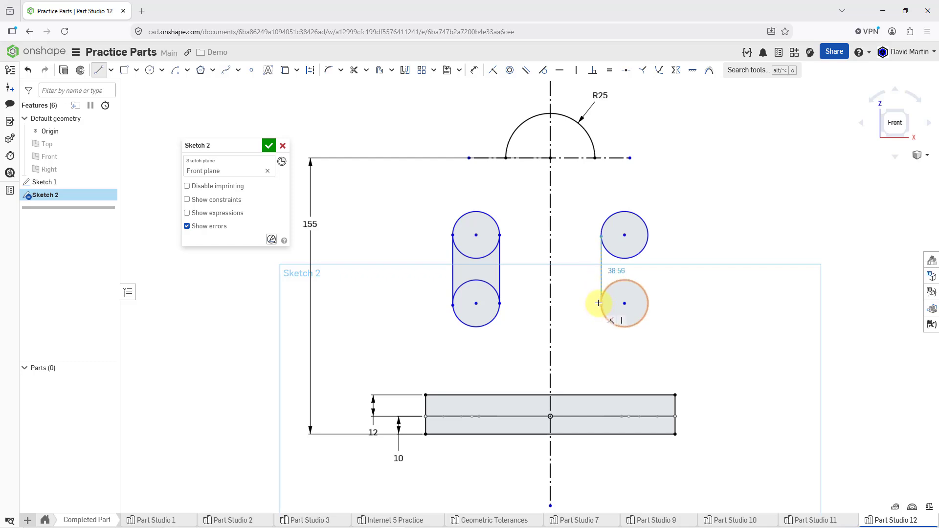
left_click(600, 304)
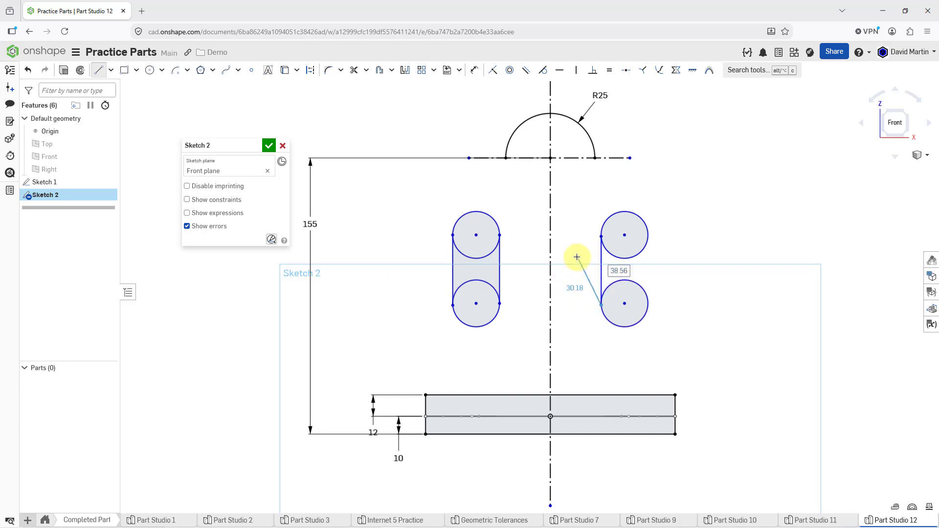
key("Escape")
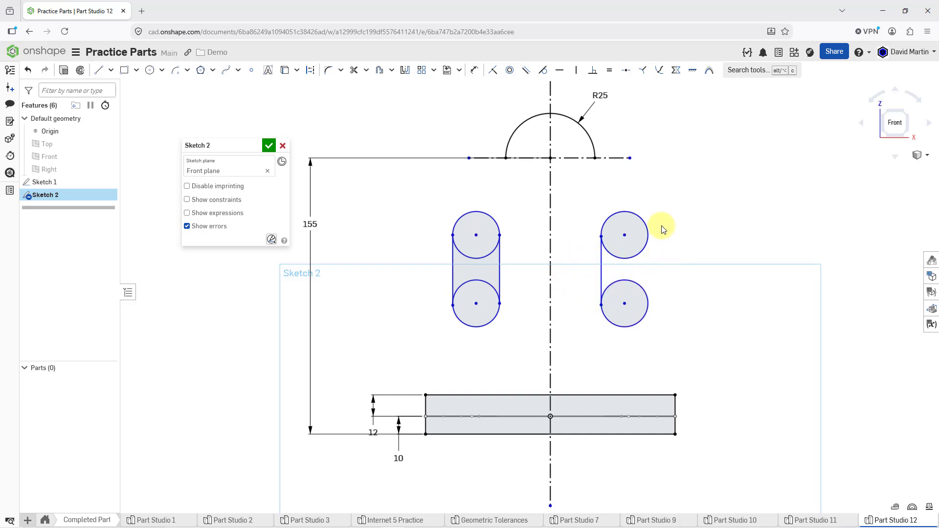
key("l")
left_click(648, 237)
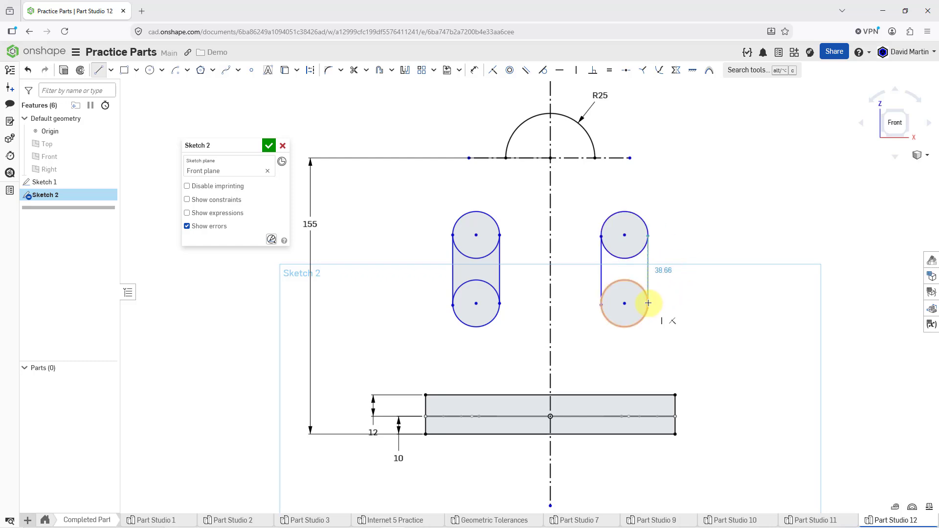
left_click(647, 303)
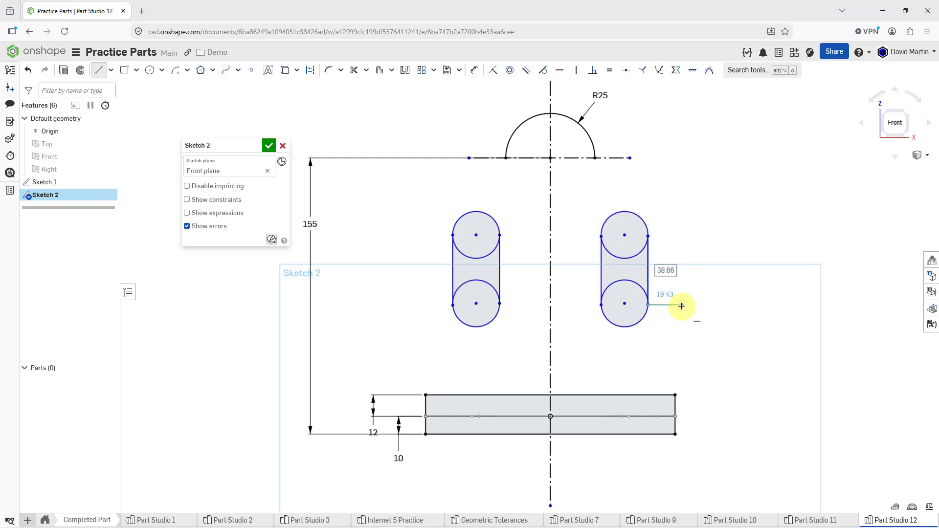
key("Escape")
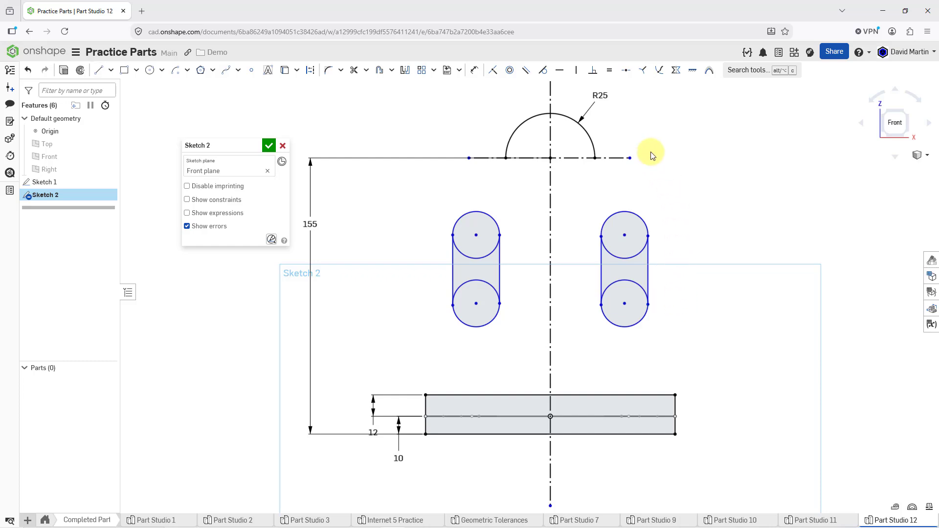
Step: Make the inner and outer lines of the right slot tangent to its upper and lower circles
left_click(543, 71)
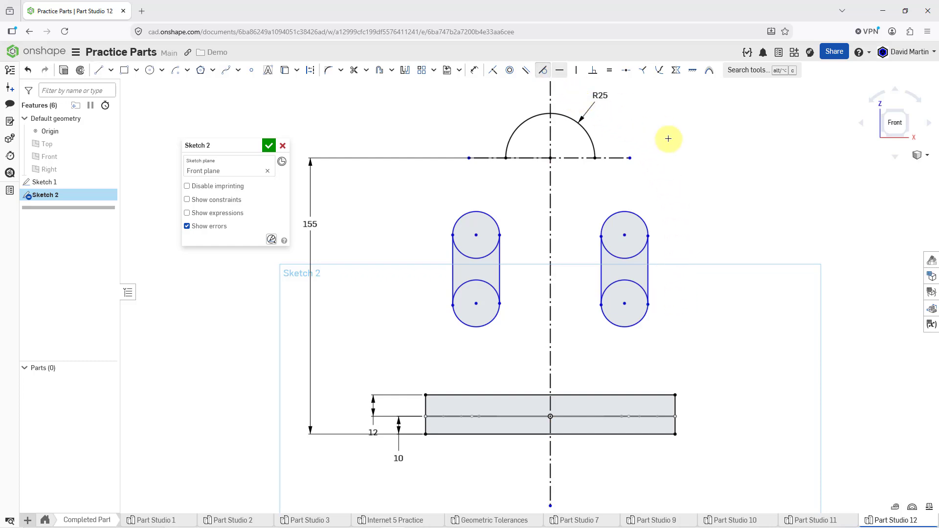
left_click(648, 247)
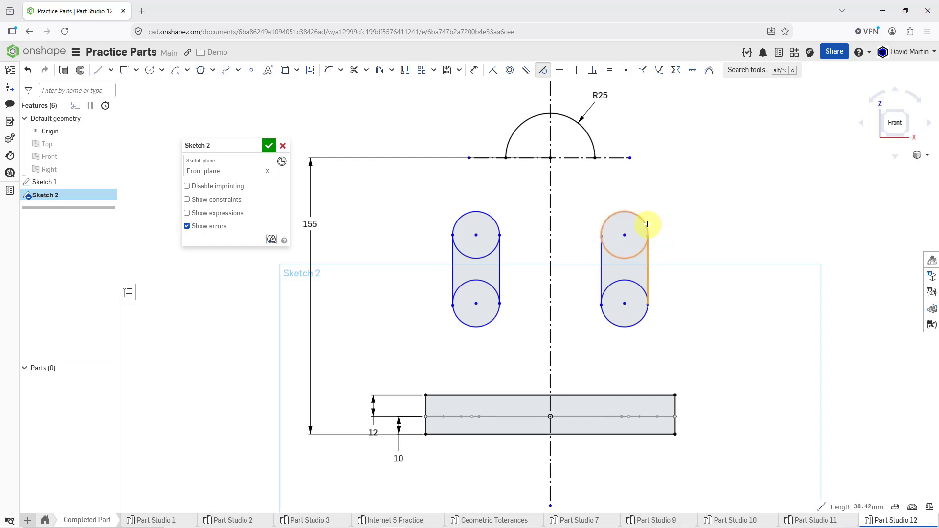
left_click(628, 256)
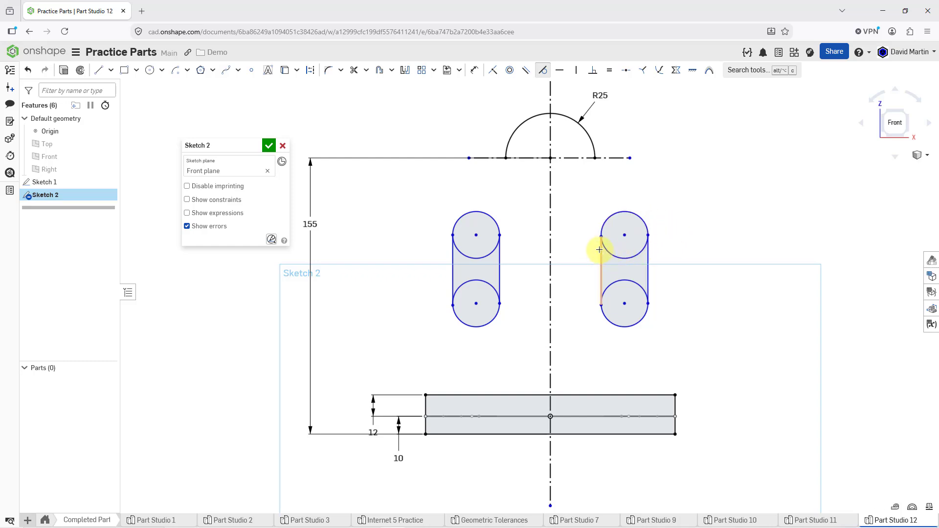
left_click(601, 252)
left_click(607, 221)
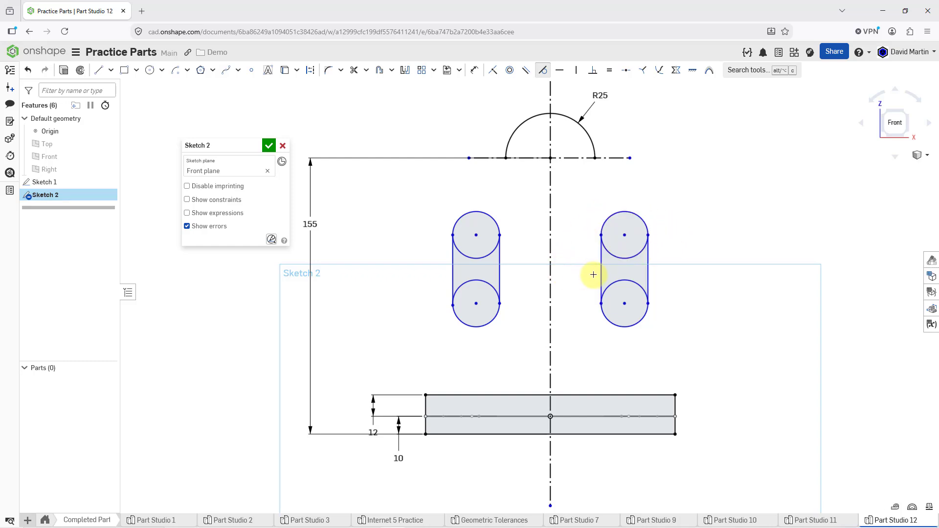
left_click(599, 304)
left_click(601, 311)
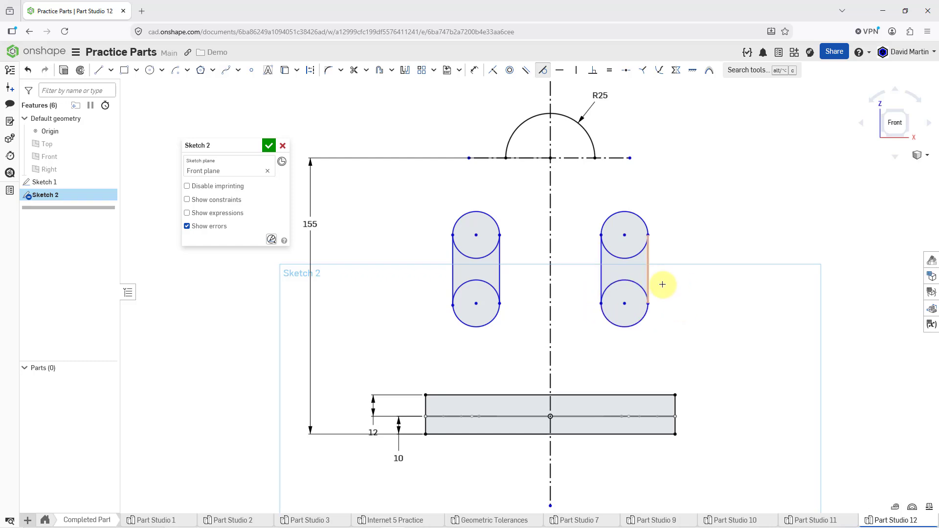
left_click(662, 284)
left_click(659, 321)
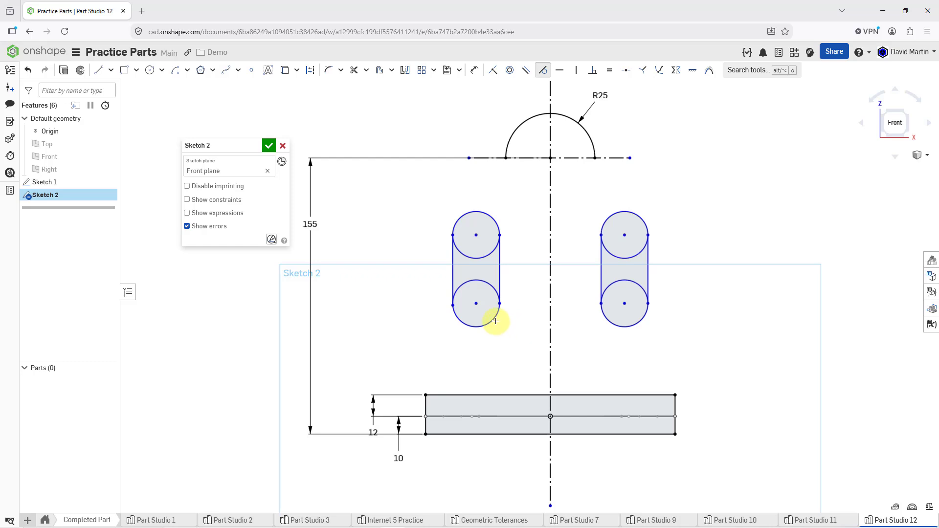
Step: Make the inner and outer lines of the left slot tangent to its upper and lower circles
left_click(500, 273)
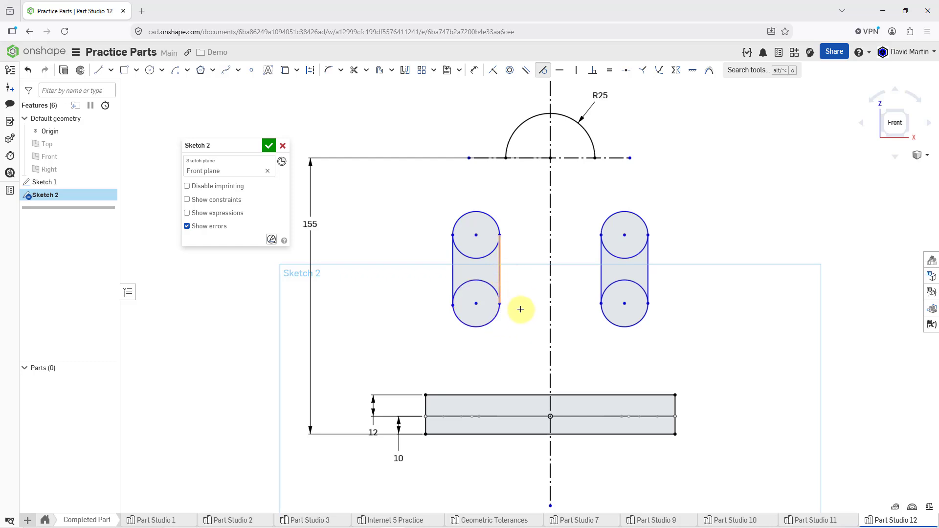
left_click(497, 310)
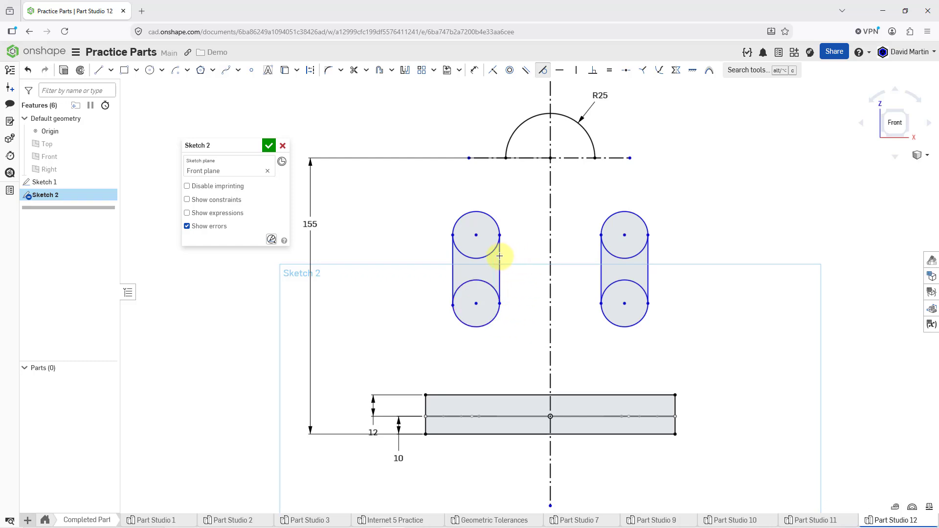
left_click(491, 216)
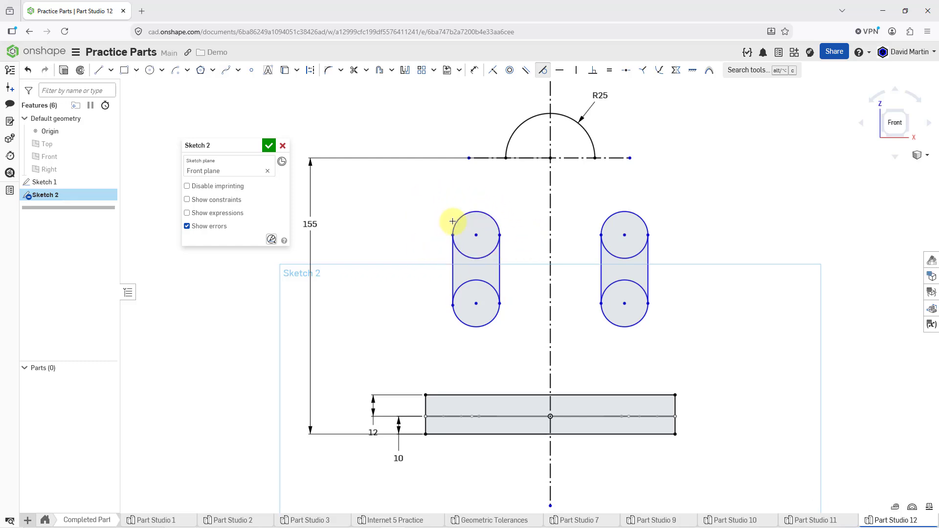
left_click(450, 257)
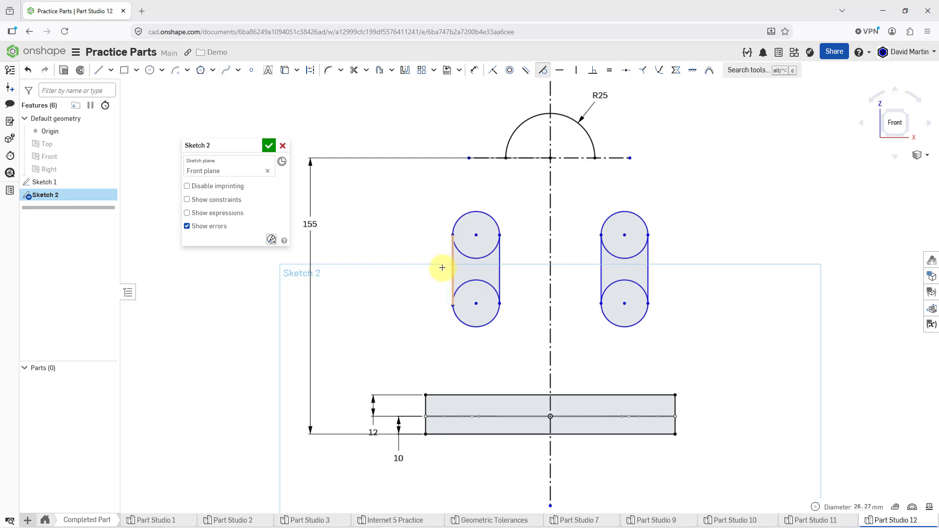
left_click(451, 285)
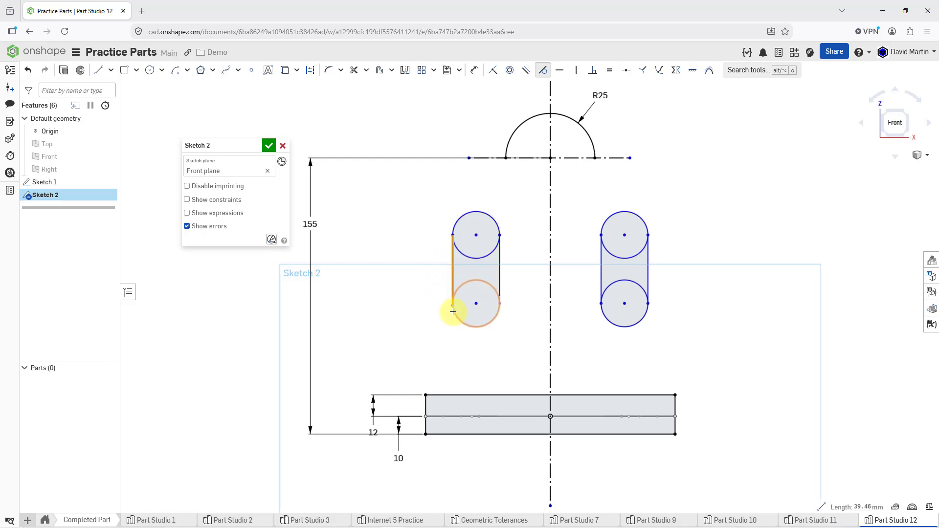
left_click(453, 311)
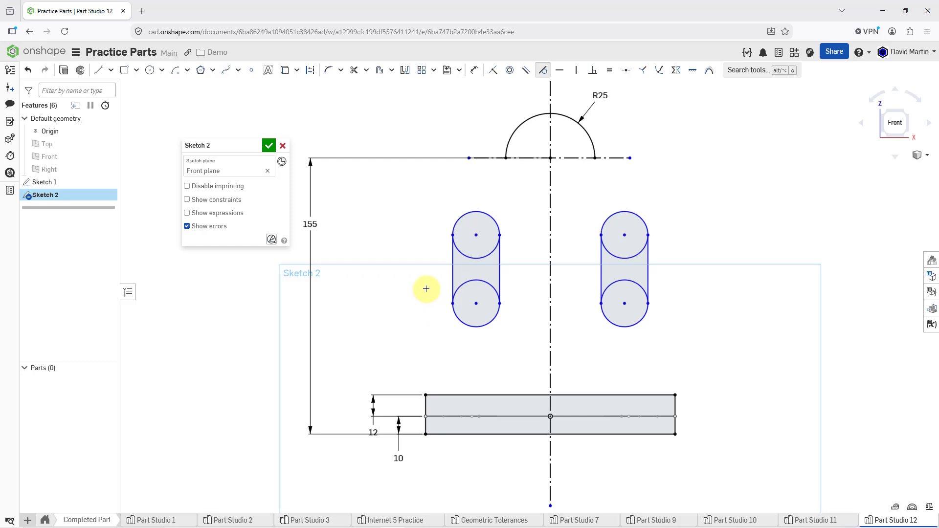
Step: Trim the inner halves of all four circles so that only the two slot outlines remain
left_click(354, 70)
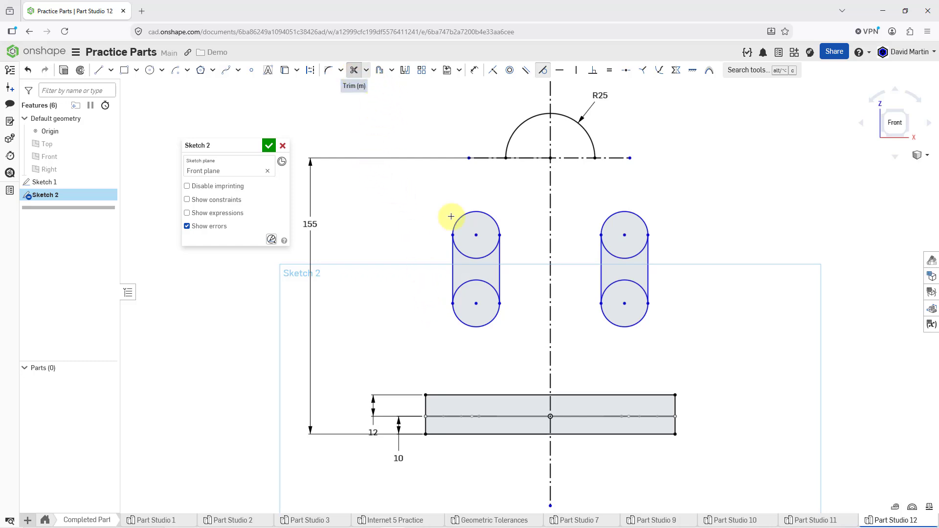
left_click(474, 257)
left_click(485, 283)
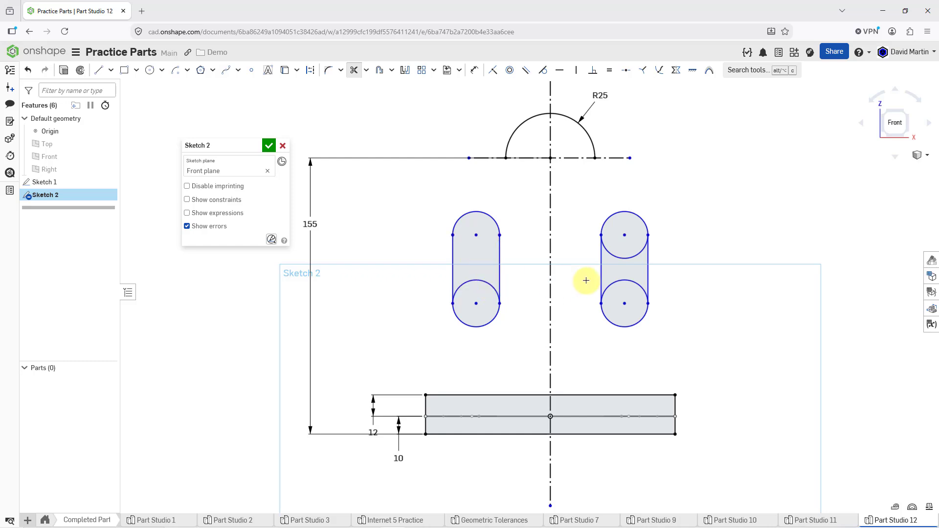
left_click(623, 272)
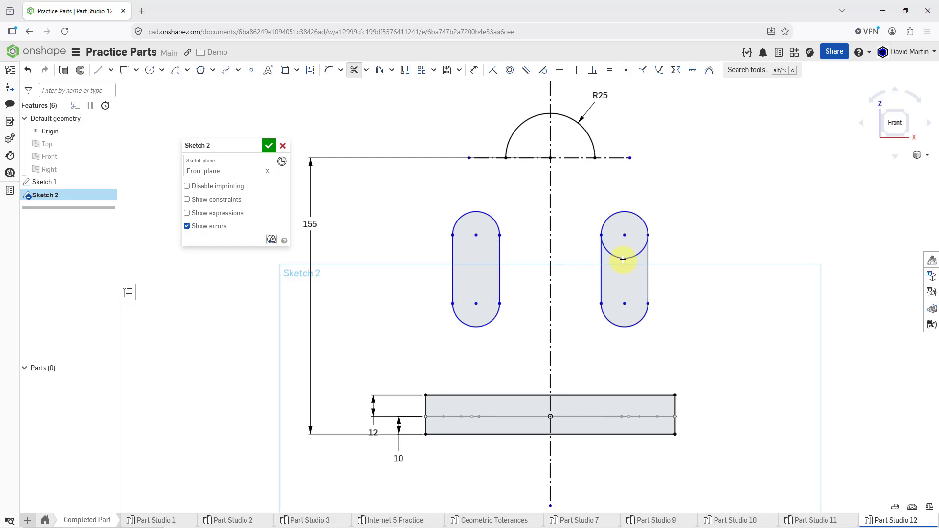
left_click(622, 256)
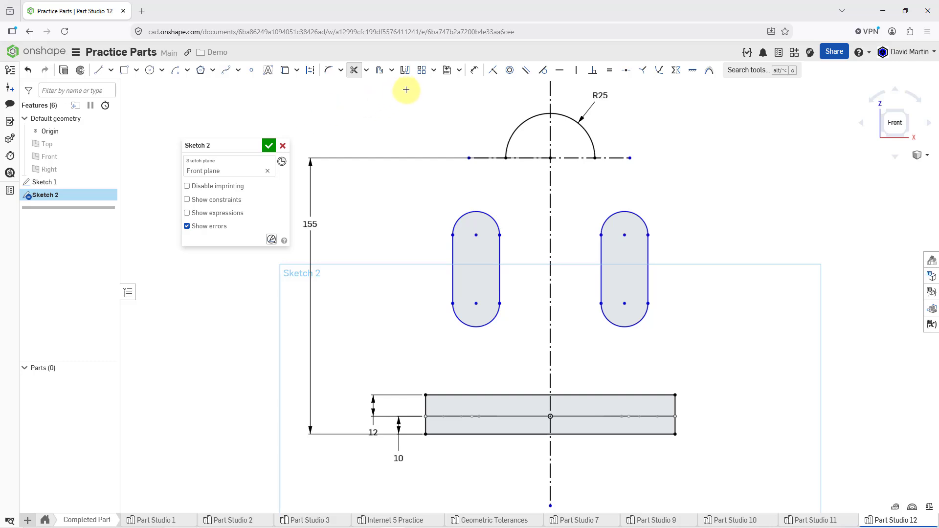
Step: Dimension the left slot's lower arc center 58 mm above the top edge of the base rectangle
left_click(473, 74)
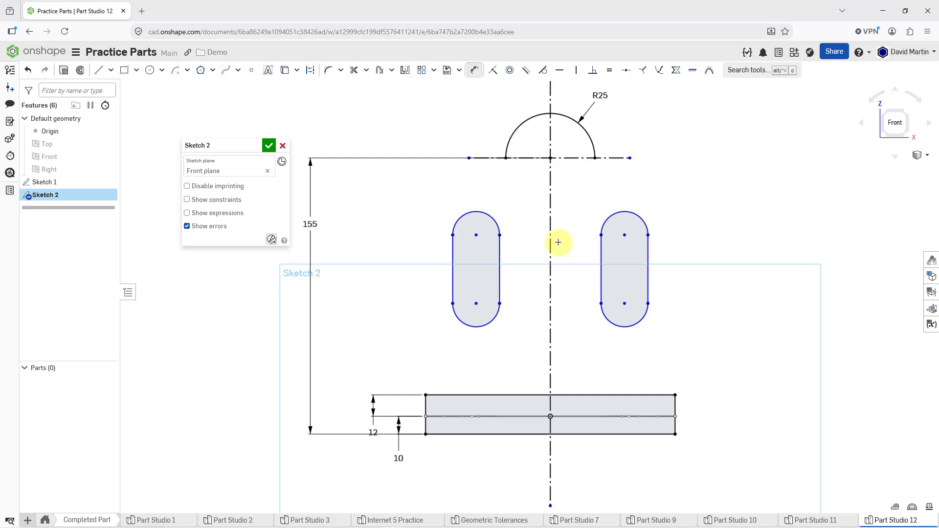
left_click(474, 303)
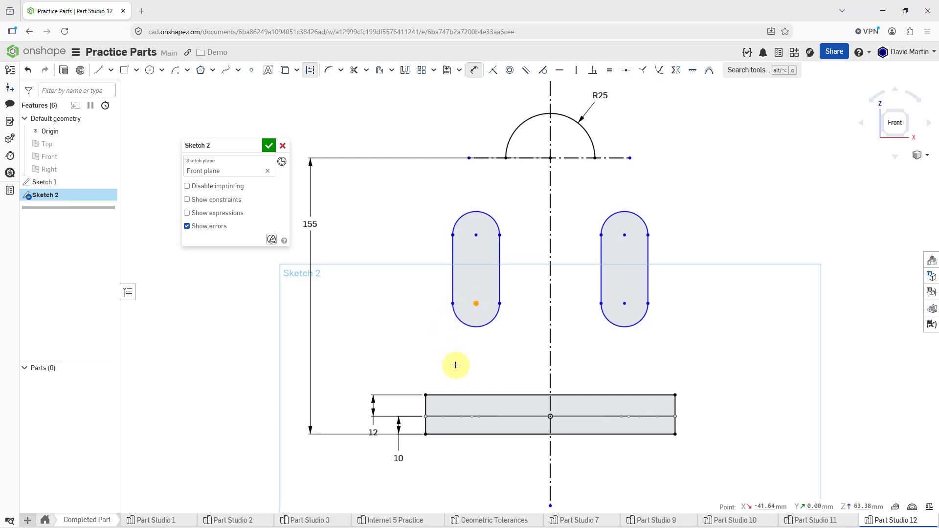
left_click(452, 393)
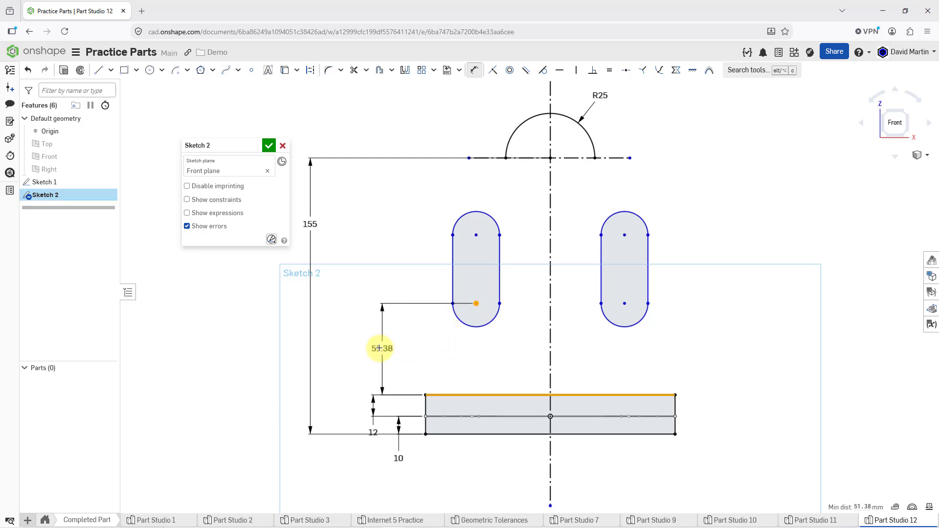
left_click(373, 343)
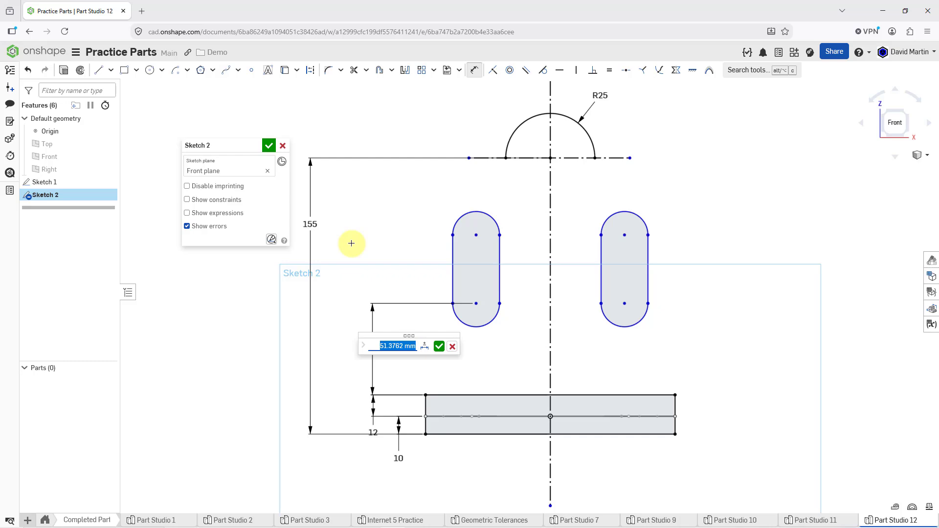
type("58")
key("Return")
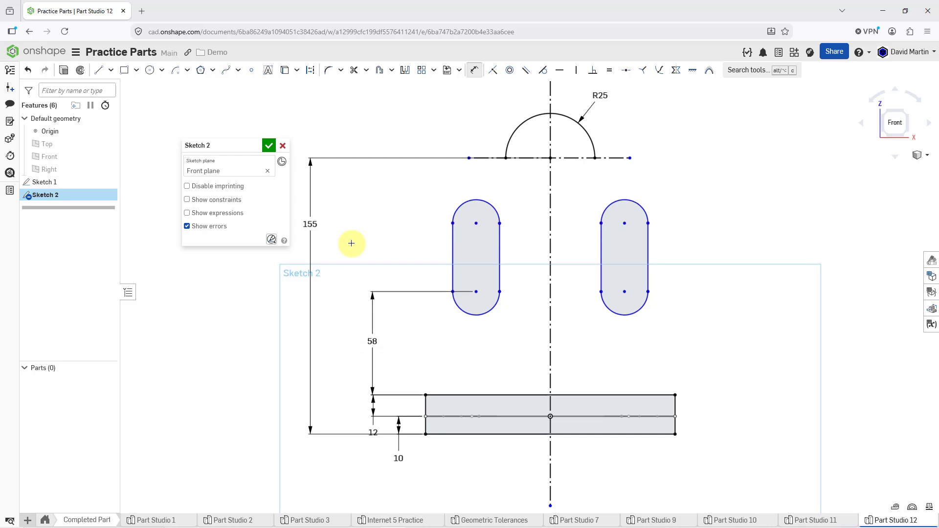
Step: Dimension the vertical distance between the left slot's upper and lower arc centers as 20 mm
left_click(475, 223)
left_click(474, 288)
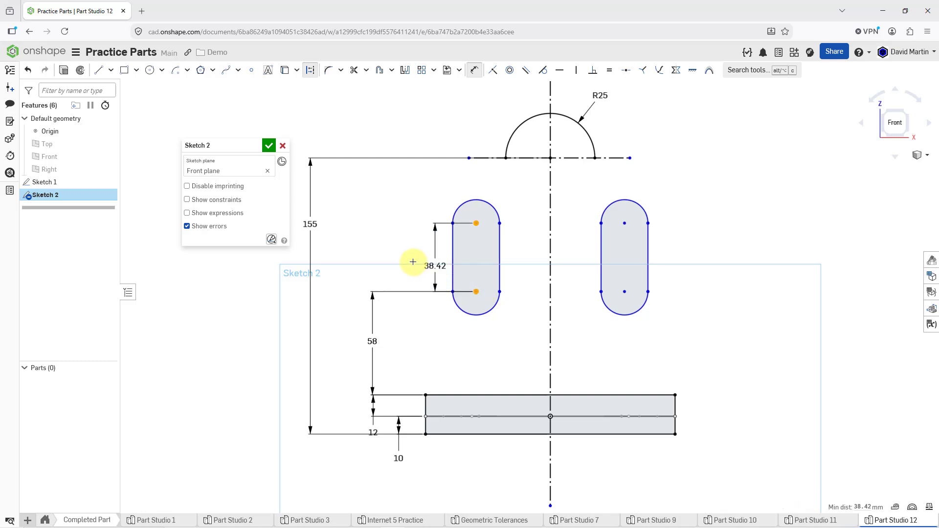
left_click(372, 261)
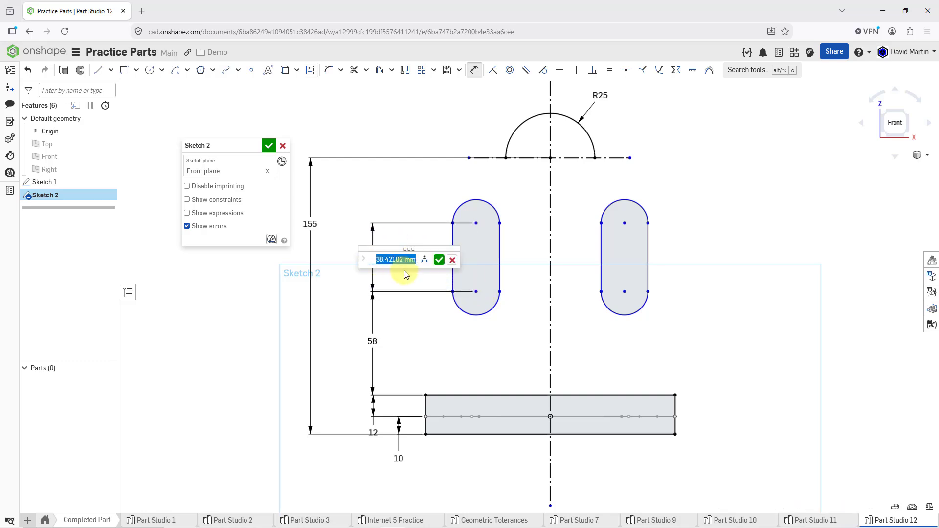
type("20")
key("Return")
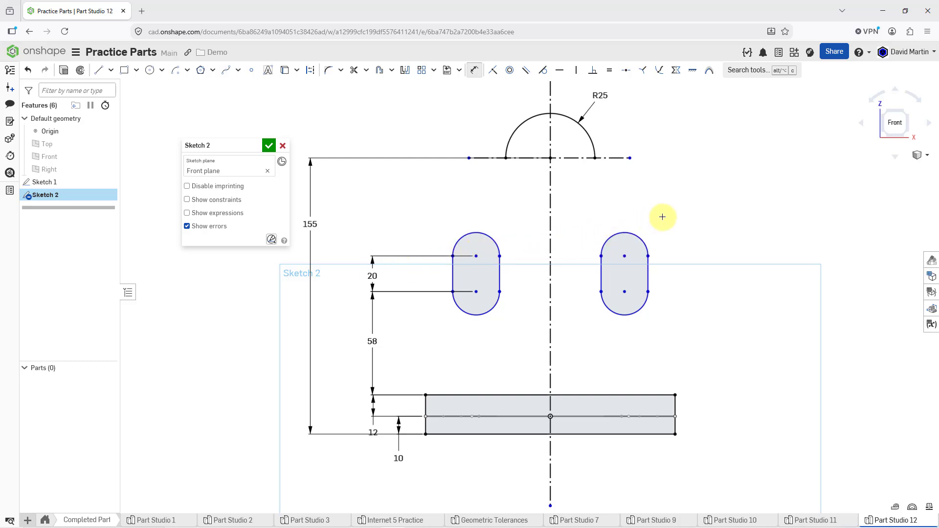
Step: Dimension the radius of the right slot's upper arc as 15 mm
left_click(635, 234)
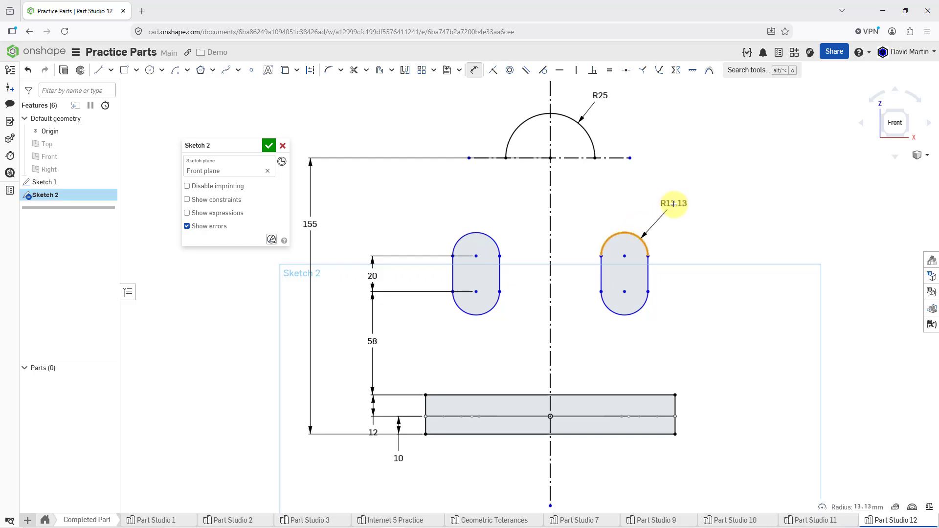
left_click(673, 204)
type("1")
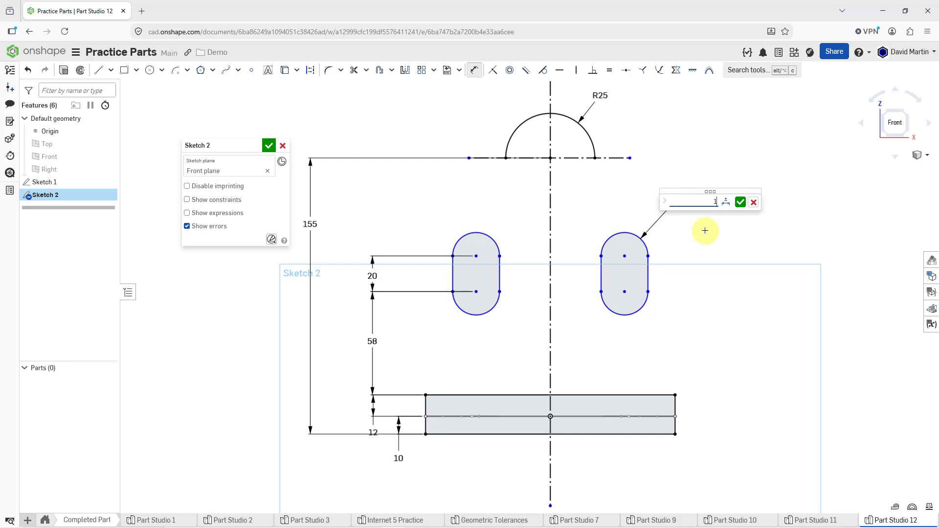
type("5")
key("Return")
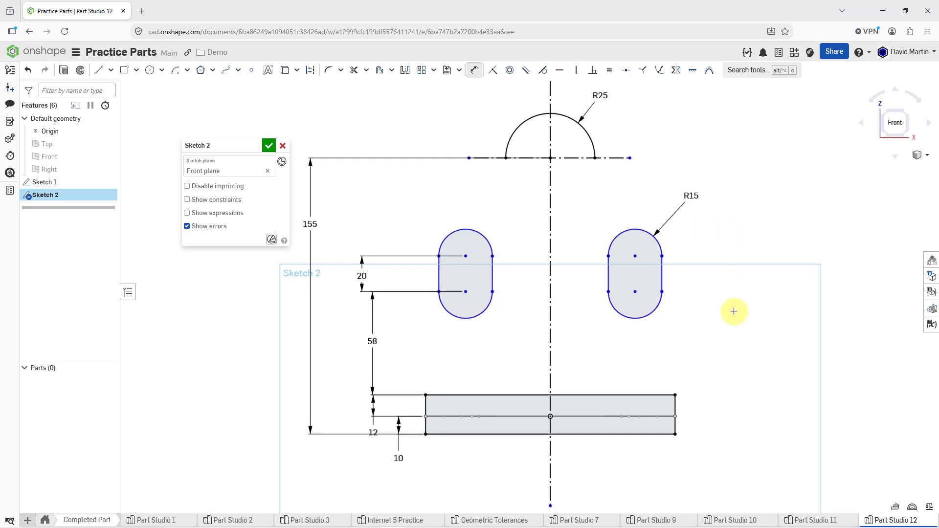
Step: Dimension the horizontal distance between the two slots' lower arc centers as 88 mm
left_click(465, 291)
left_click(634, 292)
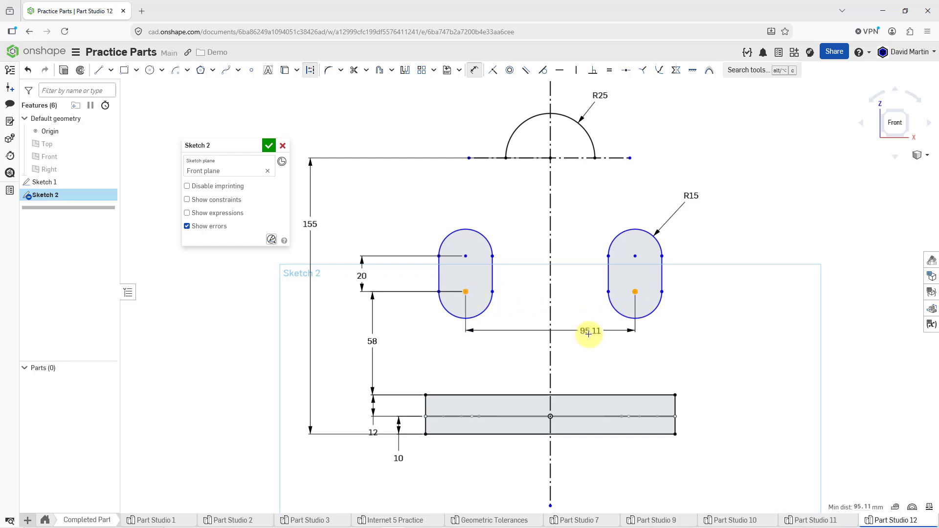
left_click(585, 350)
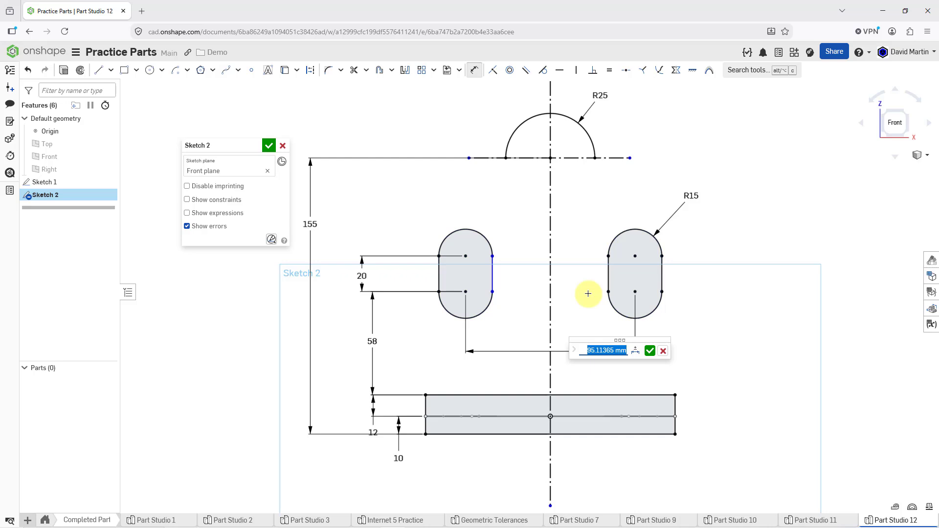
type("88")
key("Return")
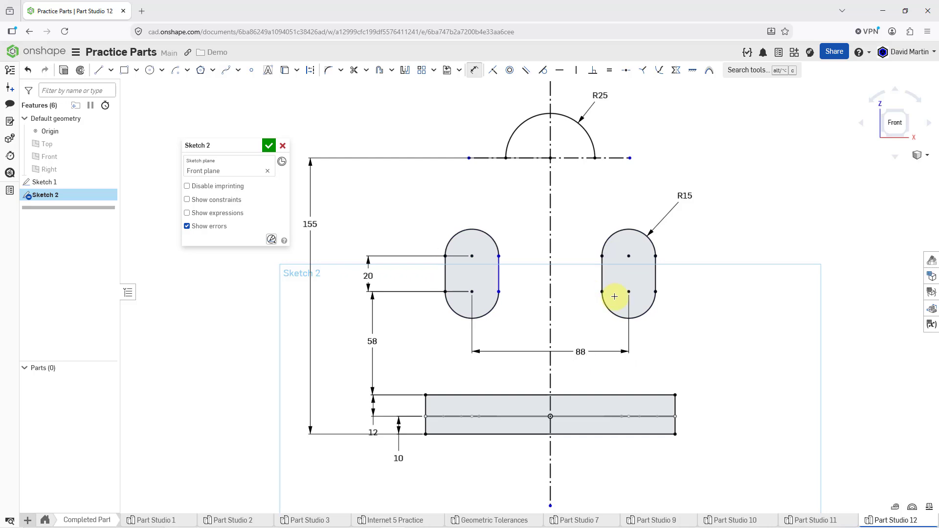
key("Escape")
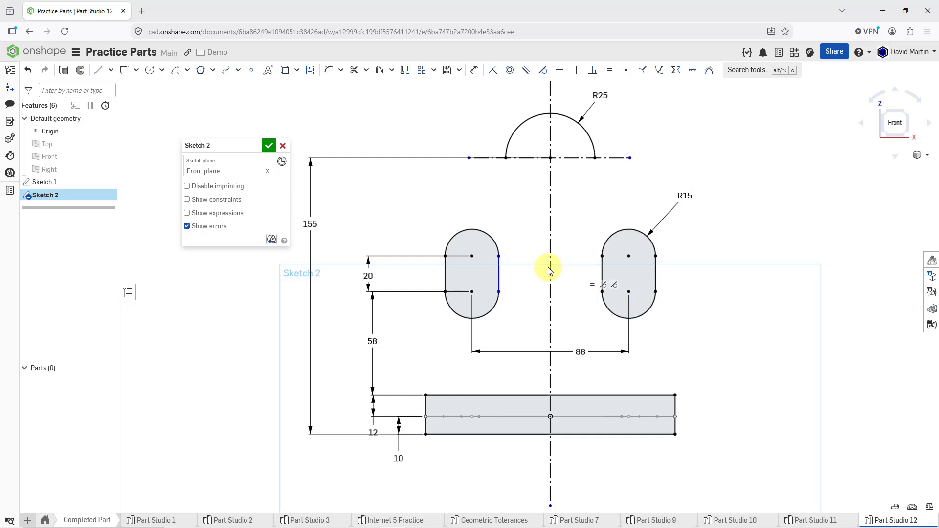
Step: Apply a vertical constraint to the left slot's inner side line, the one nearest the centerline
left_click(543, 70)
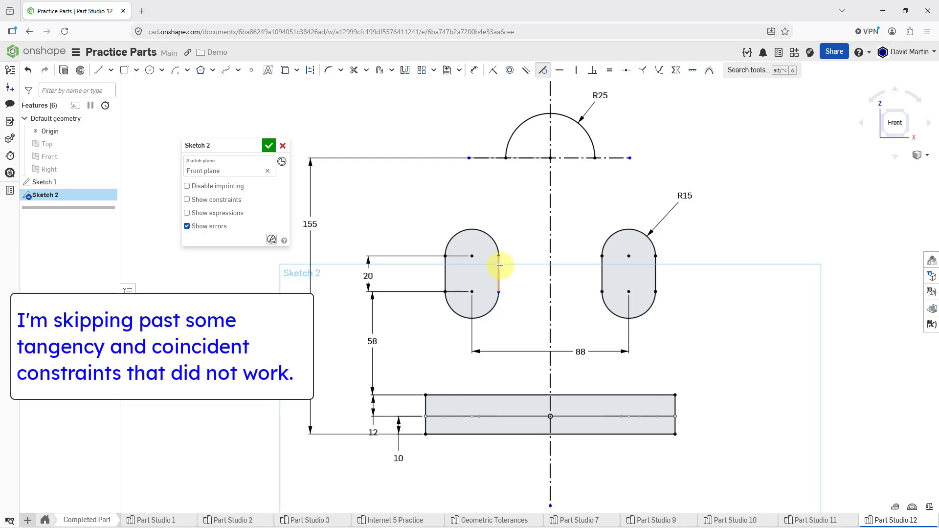
left_click(499, 274)
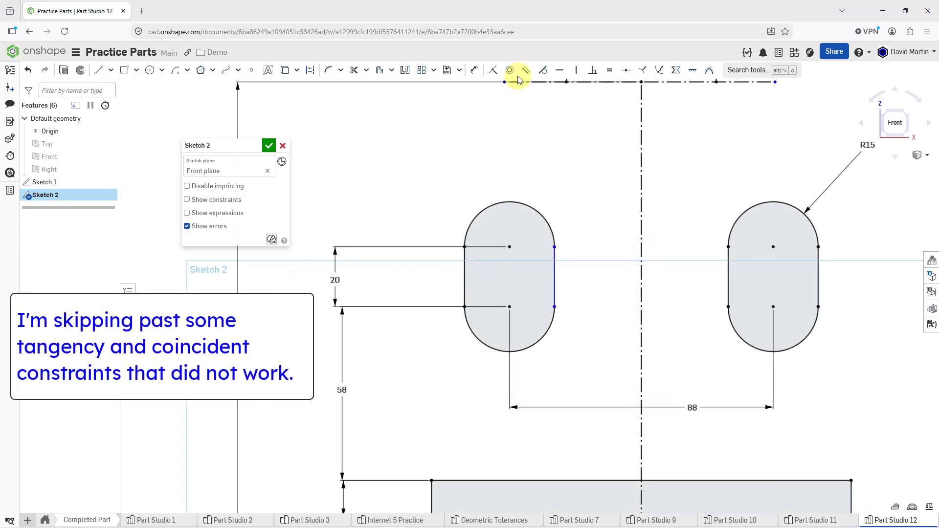
left_click(575, 70)
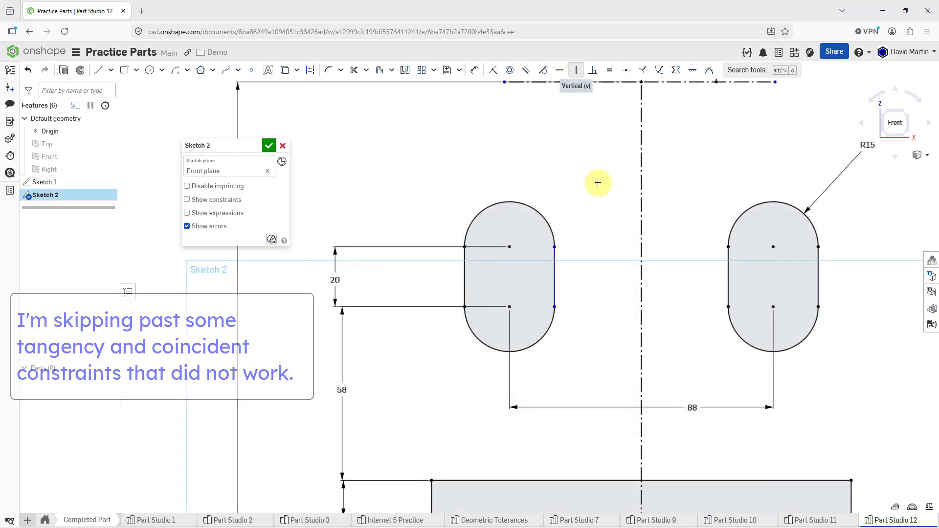
left_click(553, 277)
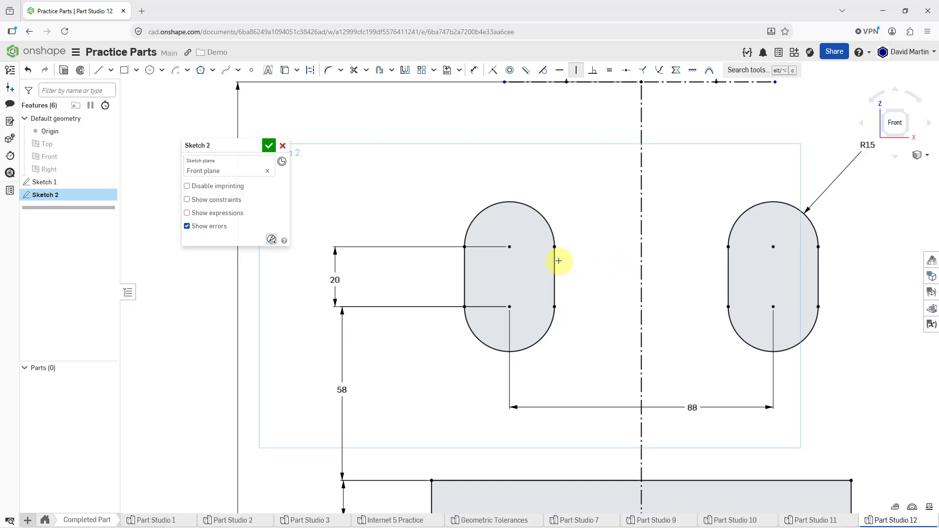
scroll(530, 268, "up", 2)
scroll(530, 269, "down", 3)
scroll(523, 256, "down", 1)
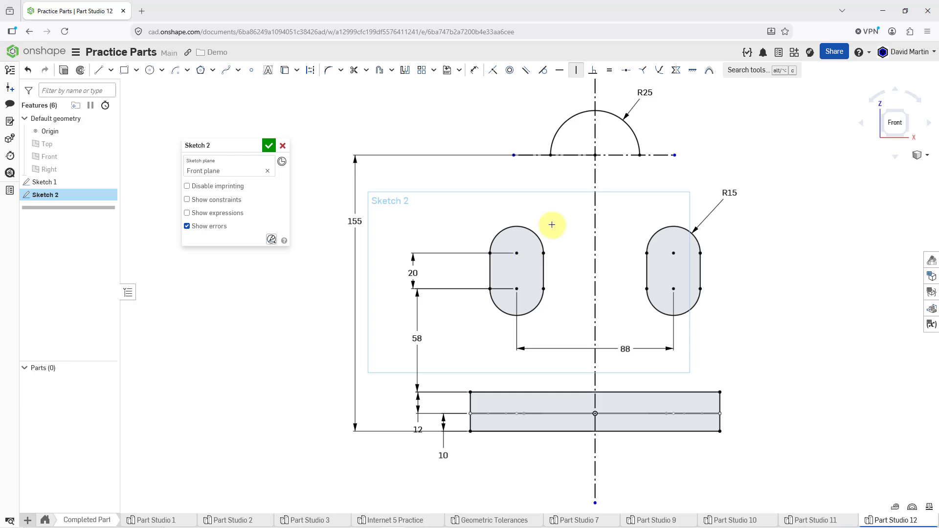
left_click(576, 70)
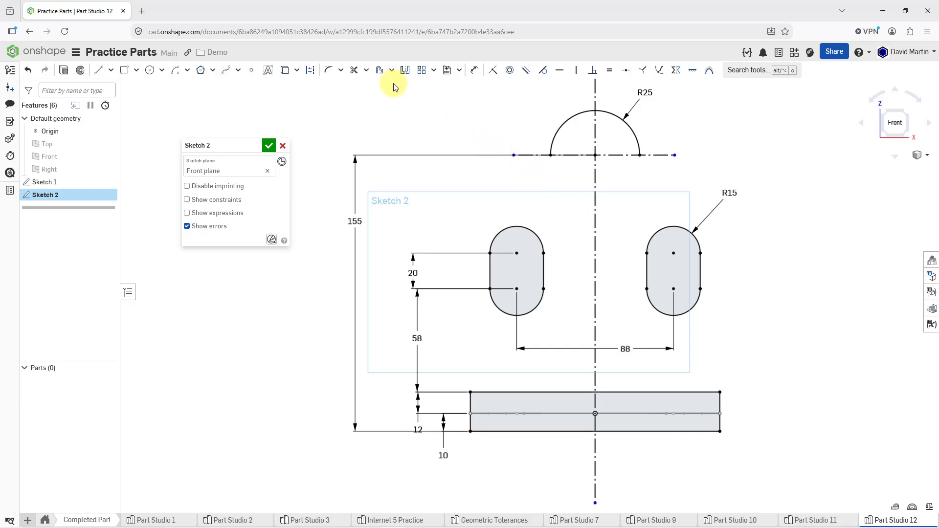
Step: Offset the left slot's complete outline inward by 5 mm
left_click(380, 70)
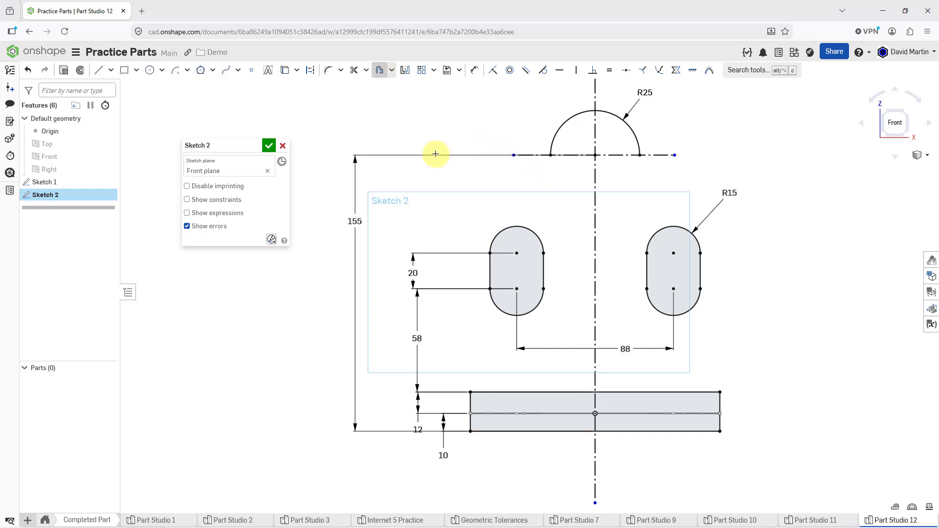
left_click(497, 234)
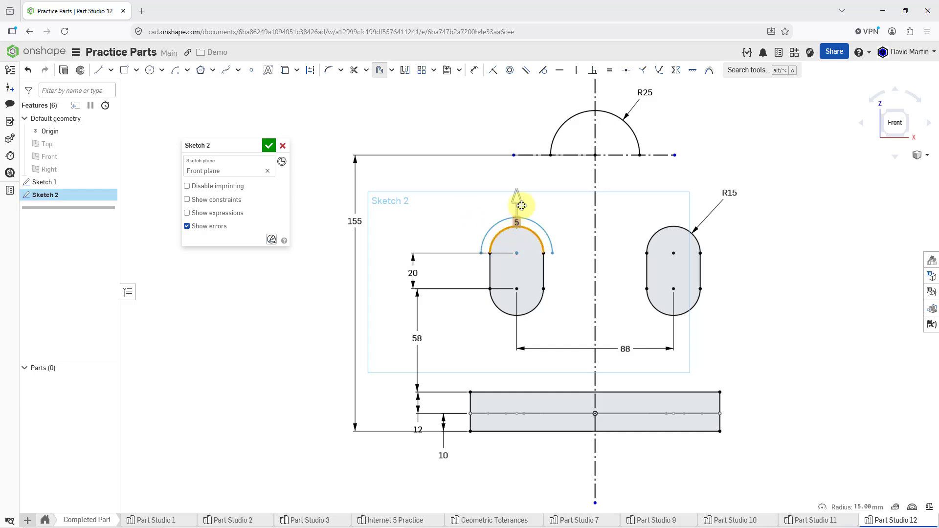
left_click(489, 264)
left_click(498, 307)
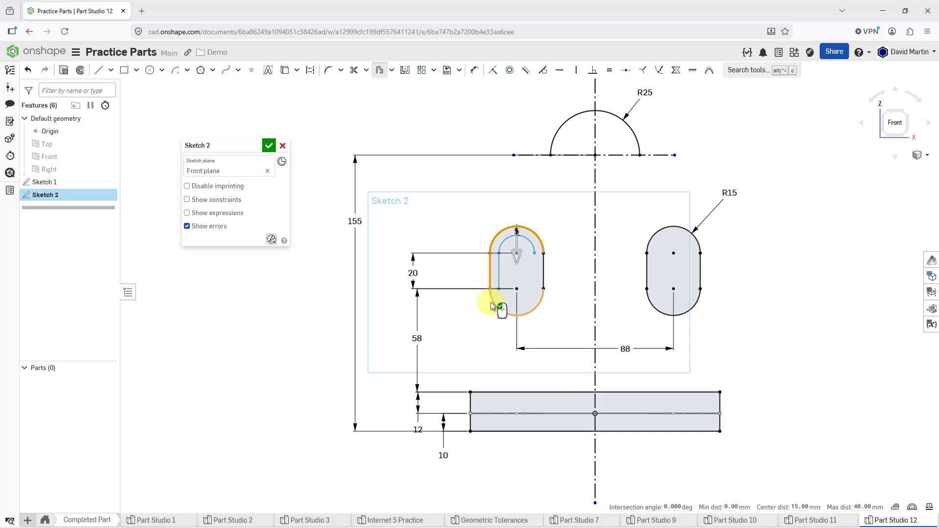
left_click(566, 276)
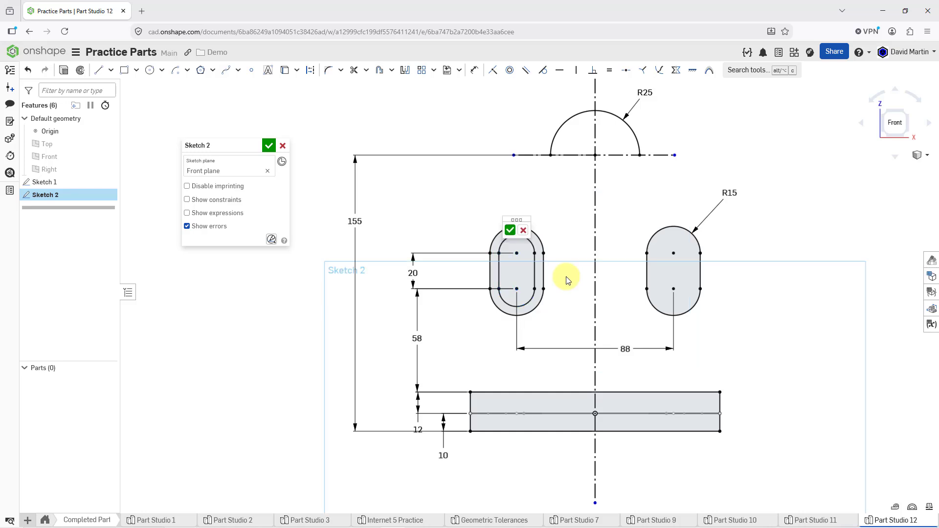
left_click(582, 230)
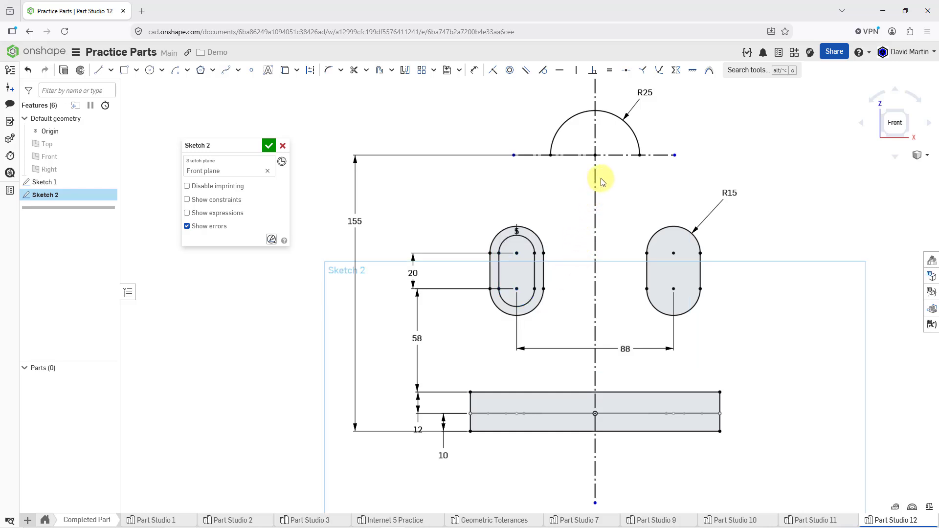
Step: Offset the right slot's complete outline inward by 5 mm and place both offset dimensions above their slots
left_click(663, 228)
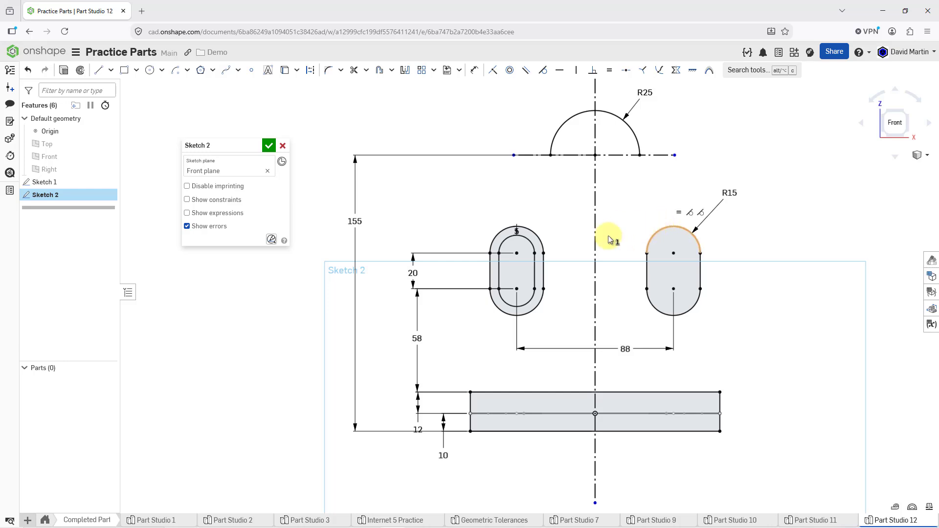
left_click(646, 278)
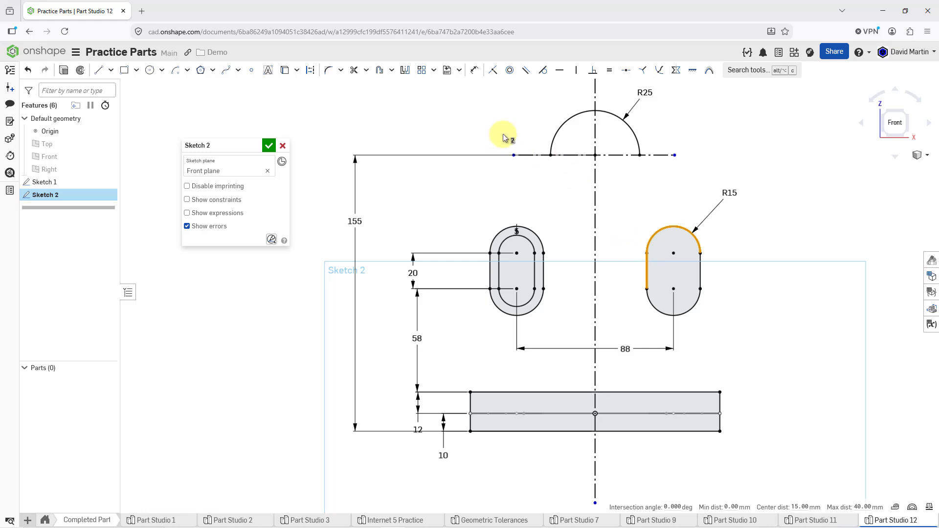
left_click(380, 70)
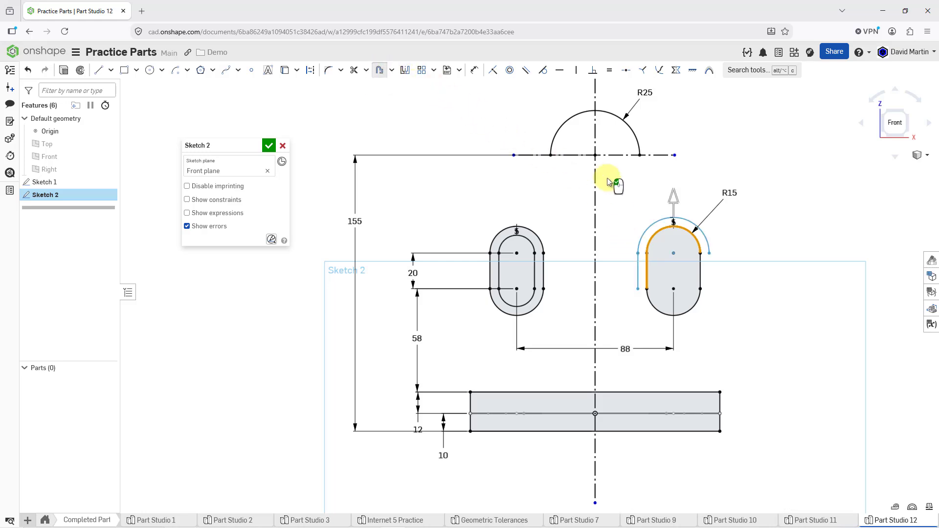
left_click(674, 196)
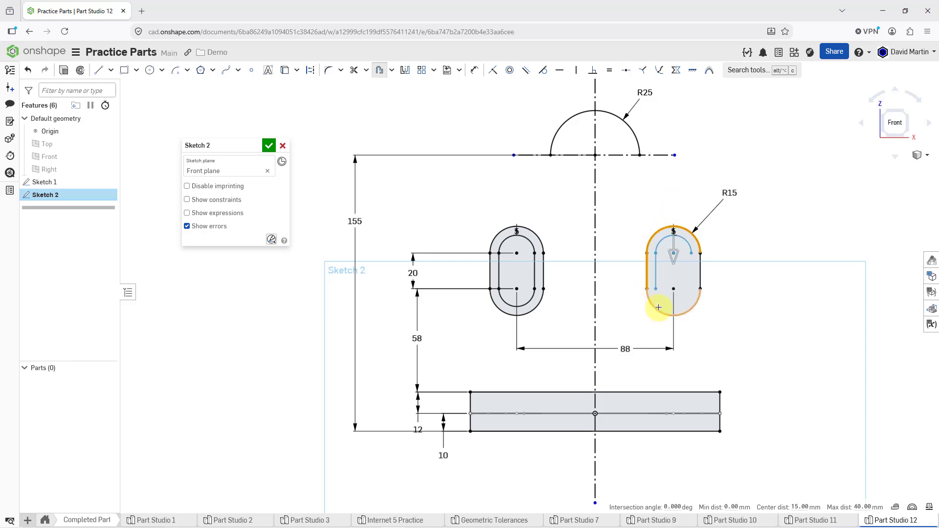
left_click(658, 308)
left_click(700, 284)
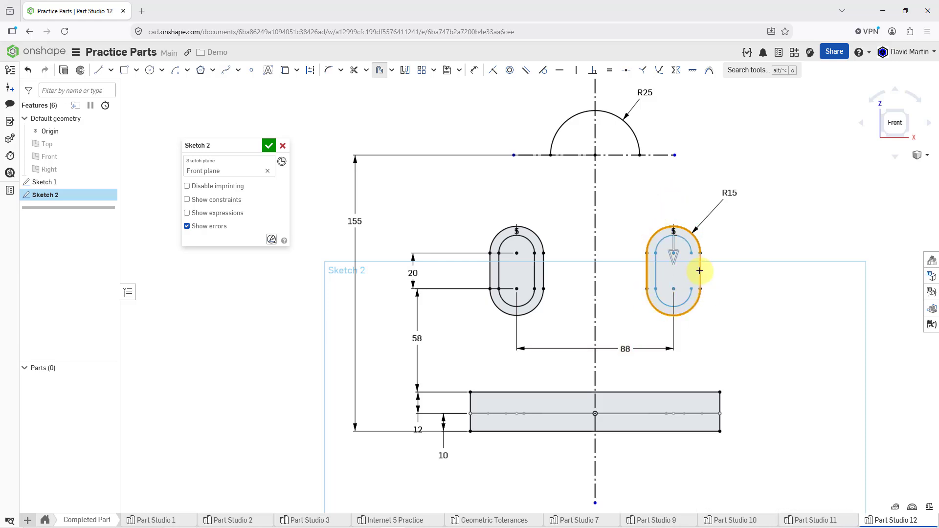
left_click(737, 280)
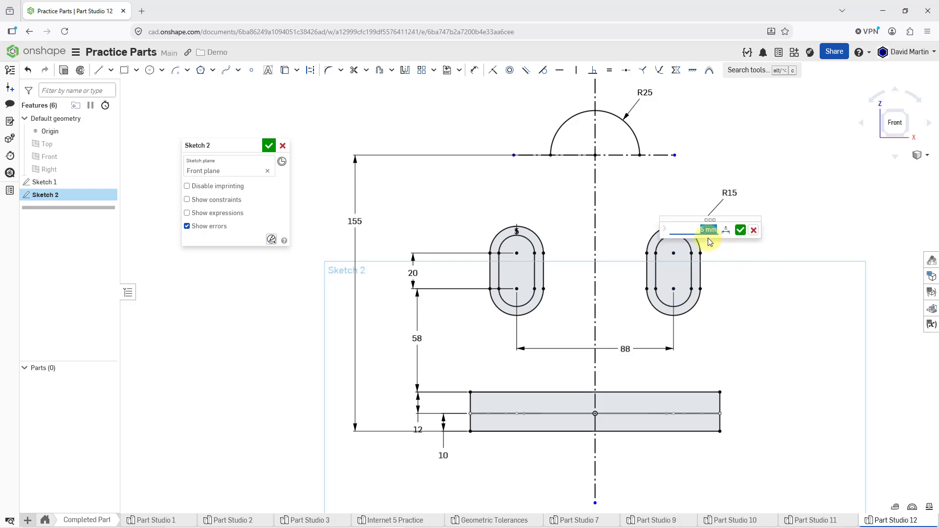
left_click(741, 232)
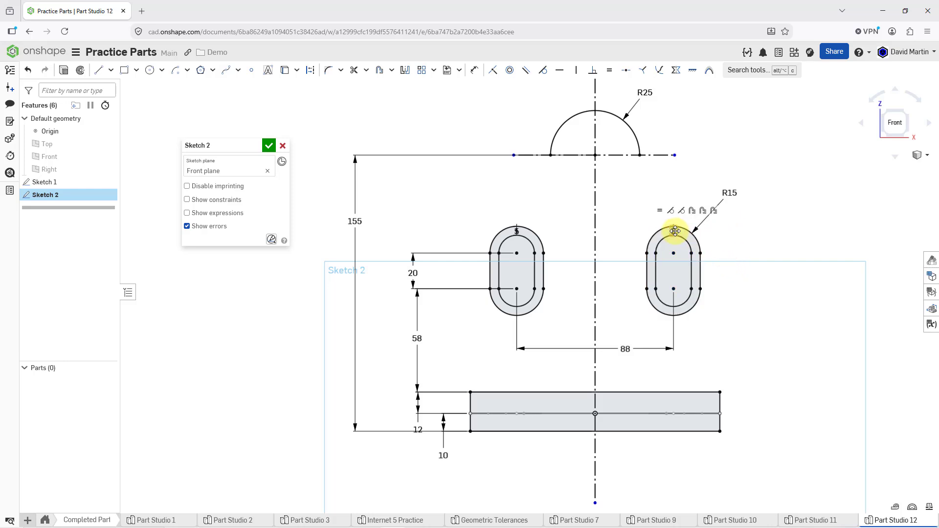
left_click_drag(678, 230, 672, 203)
left_click_drag(519, 233, 522, 209)
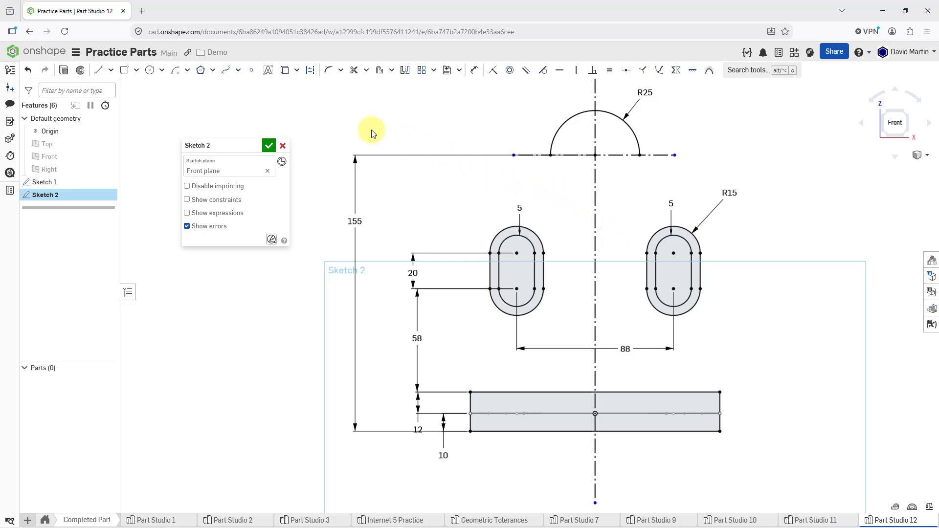
left_click(175, 70)
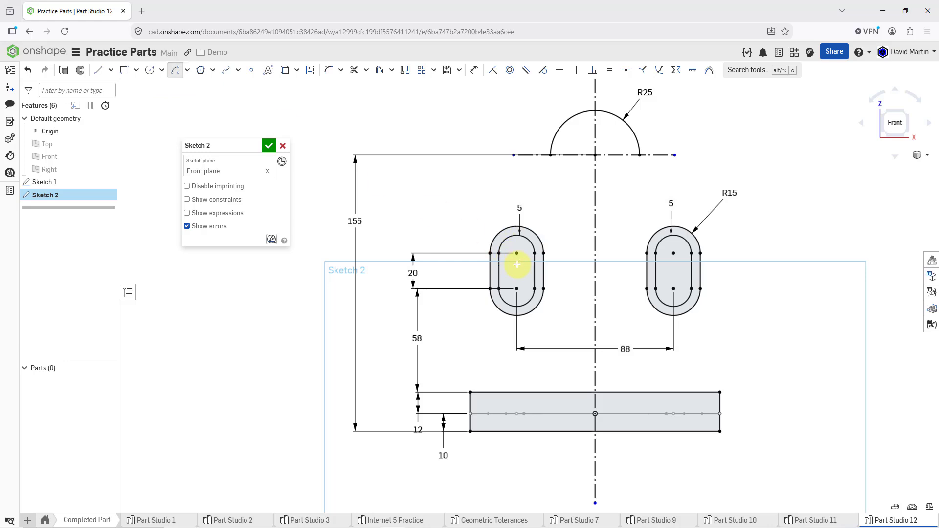
left_click(468, 252)
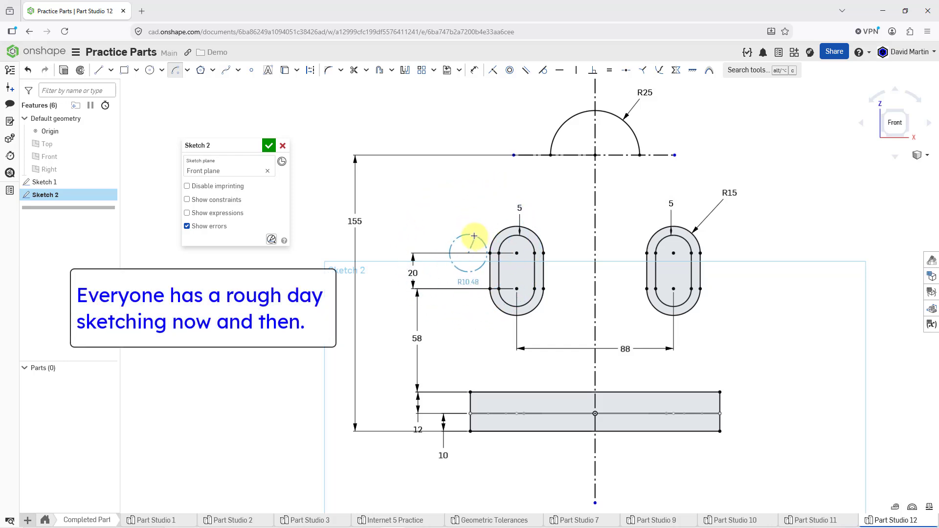
key("Escape")
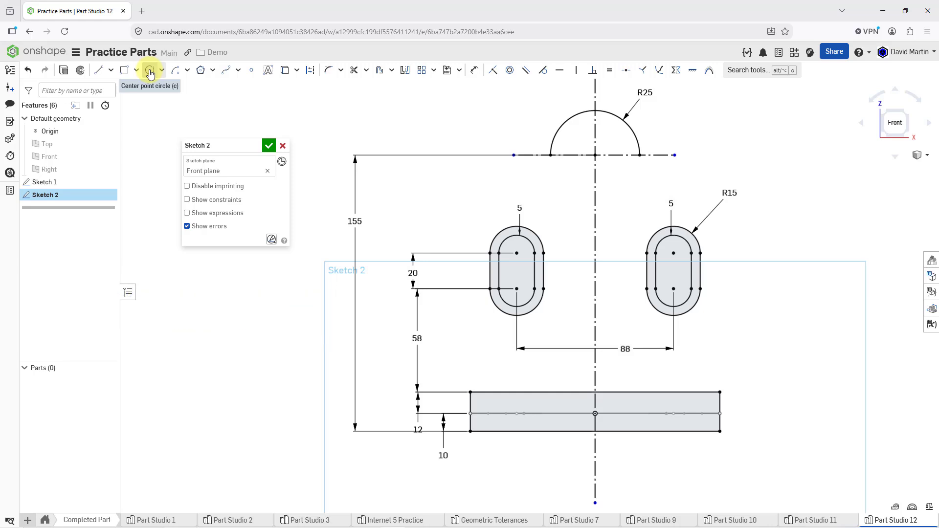
Step: Draw a quarter arc of 30 mm radius around the left slot's upper arc center, from its outer side to directly above it
left_click(175, 74)
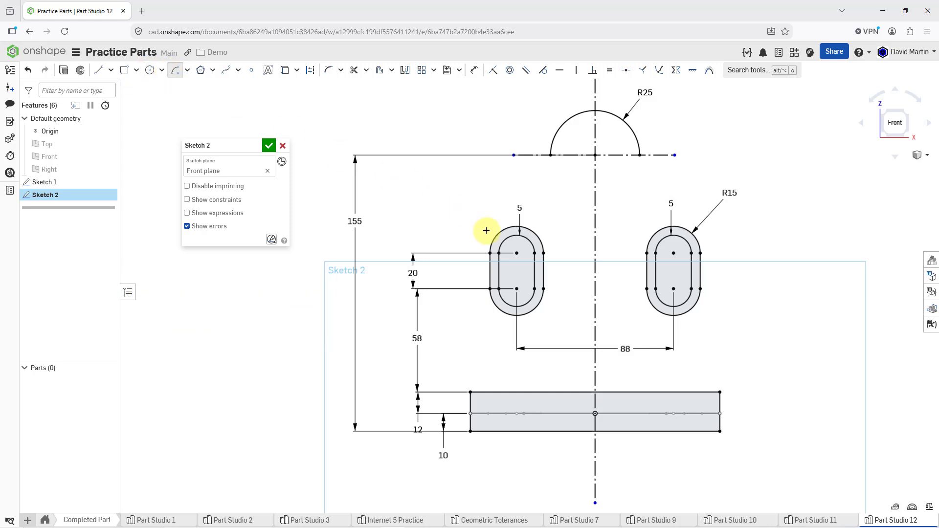
left_click(516, 253)
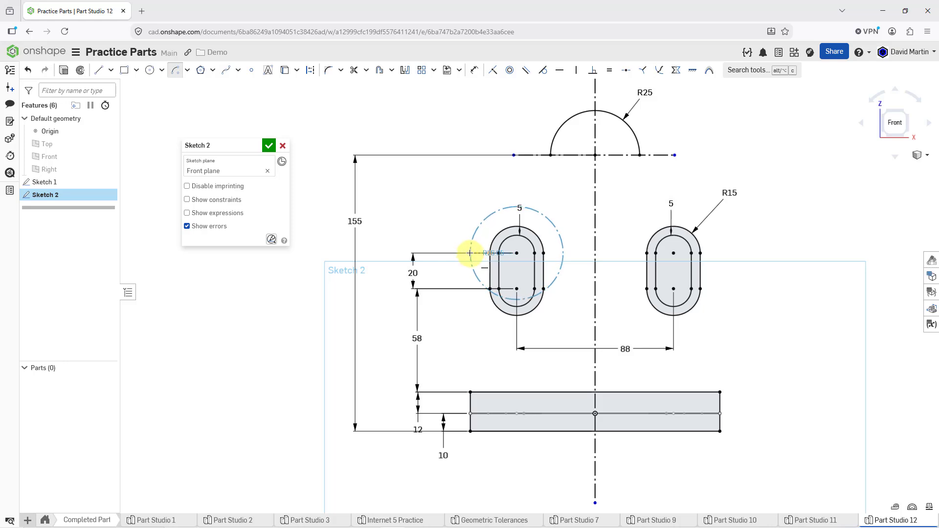
left_click(469, 253)
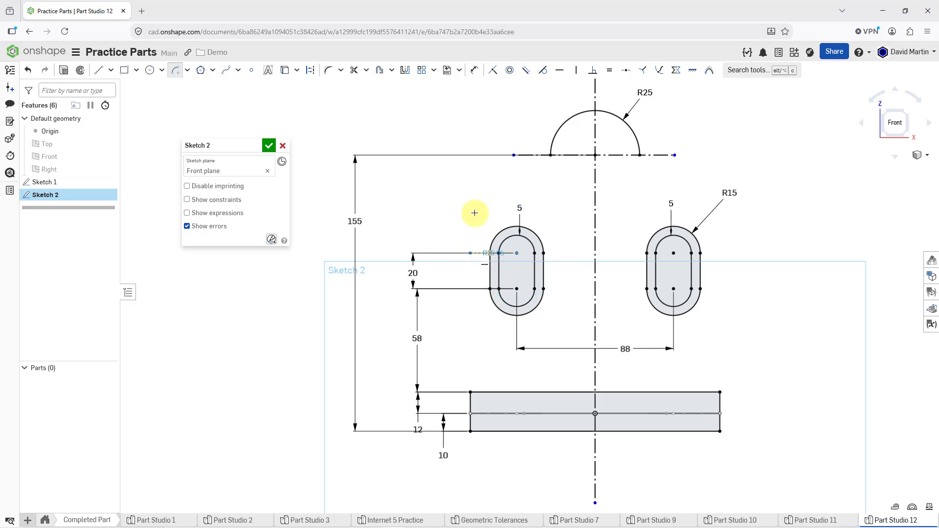
left_click(514, 199)
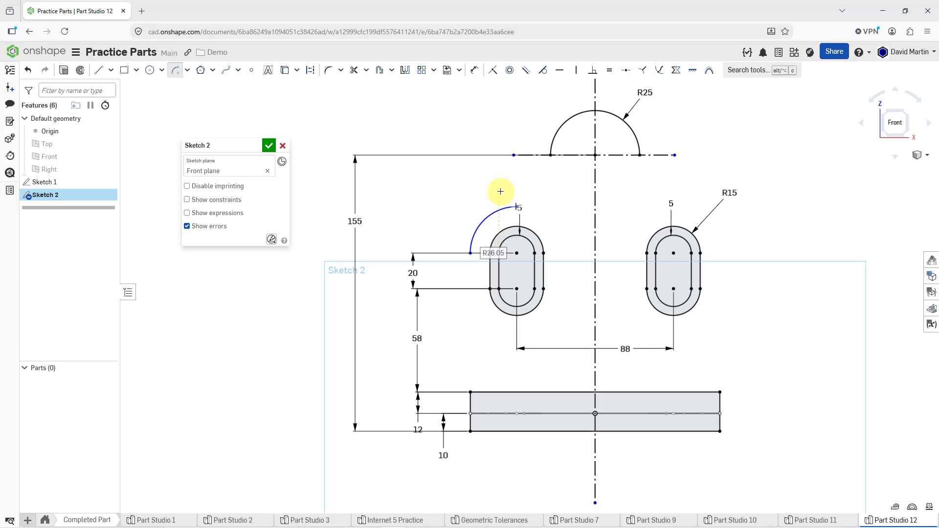
type("3")
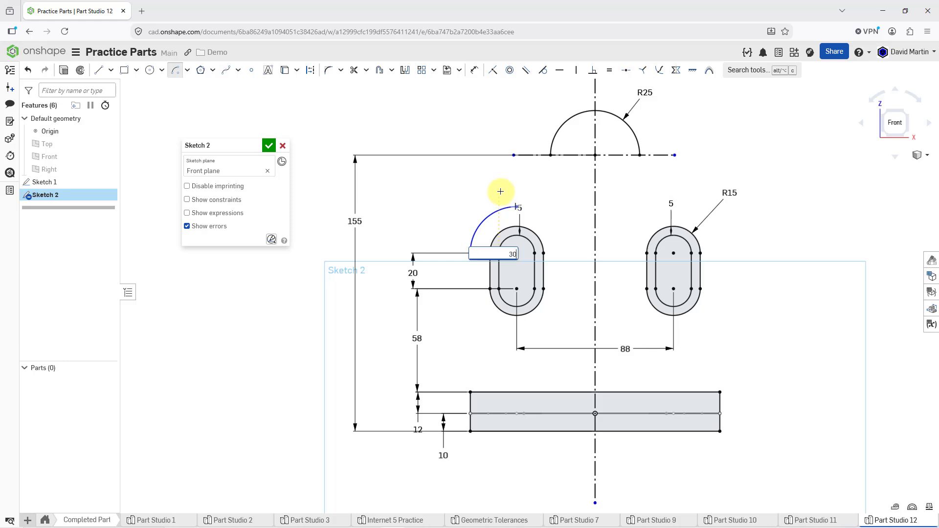
type("0")
key("Return")
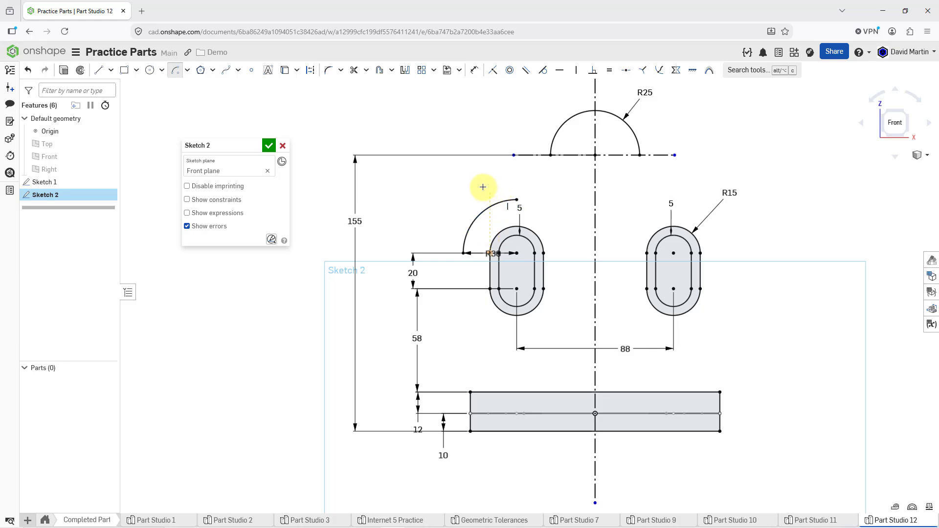
left_click(99, 70)
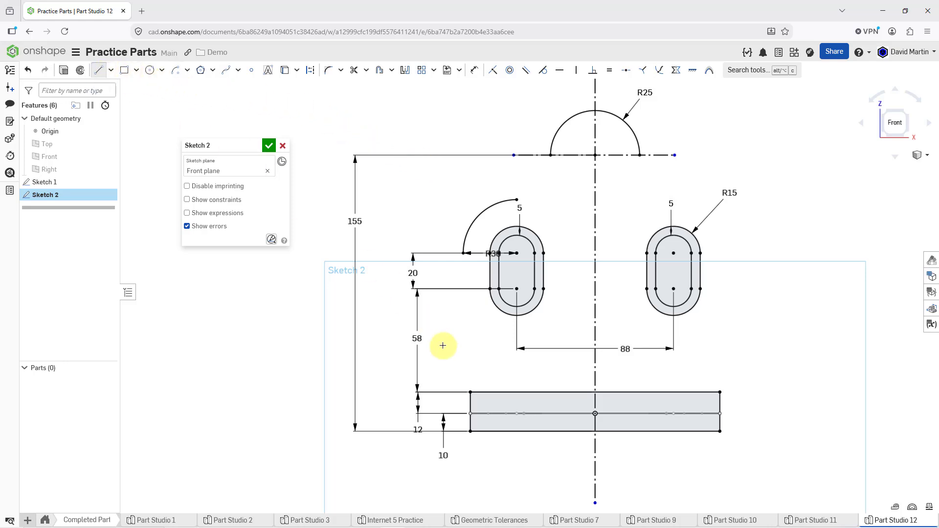
left_click(470, 392)
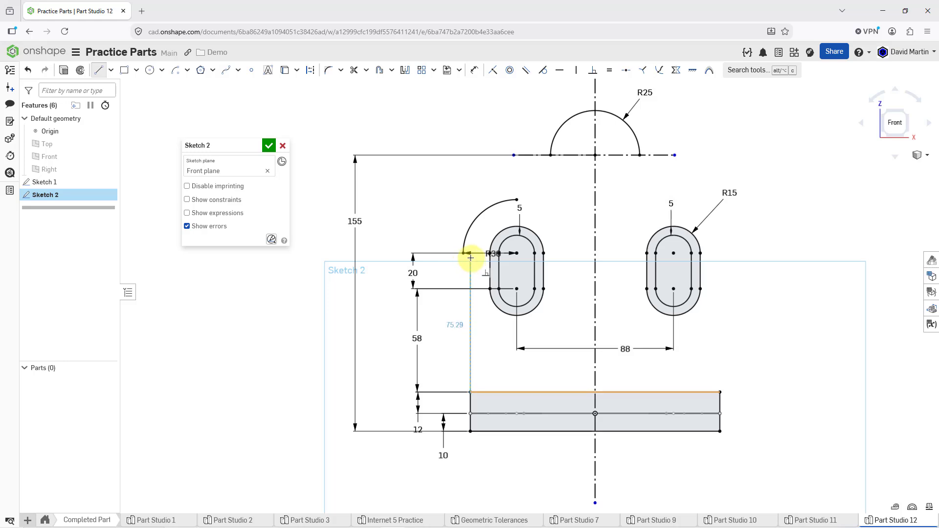
key("Escape")
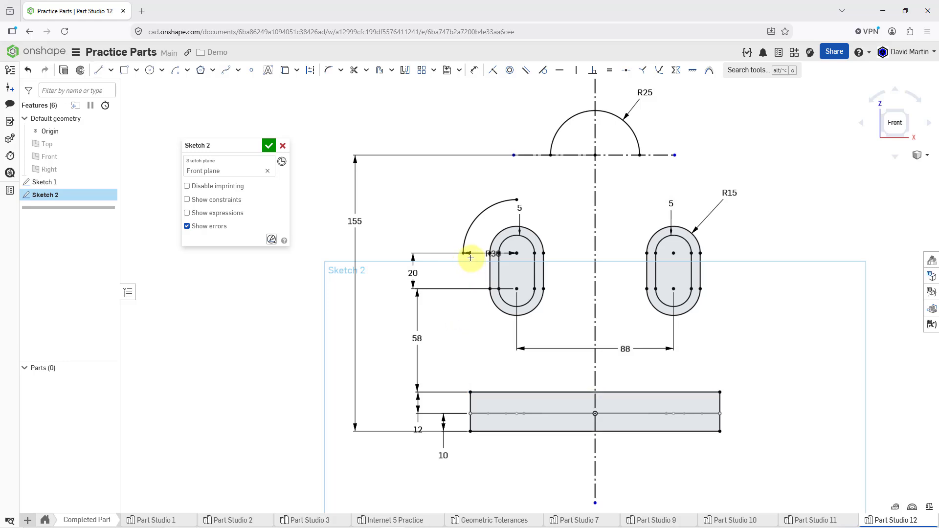
Step: Set the center distance between the two slots to 80 mm
double_click(629, 350)
type("8")
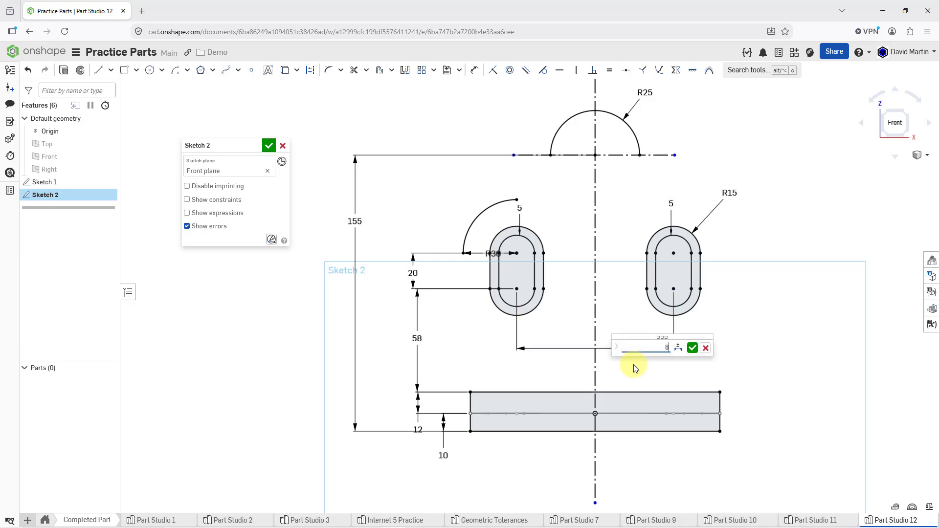
type("0")
key("Return")
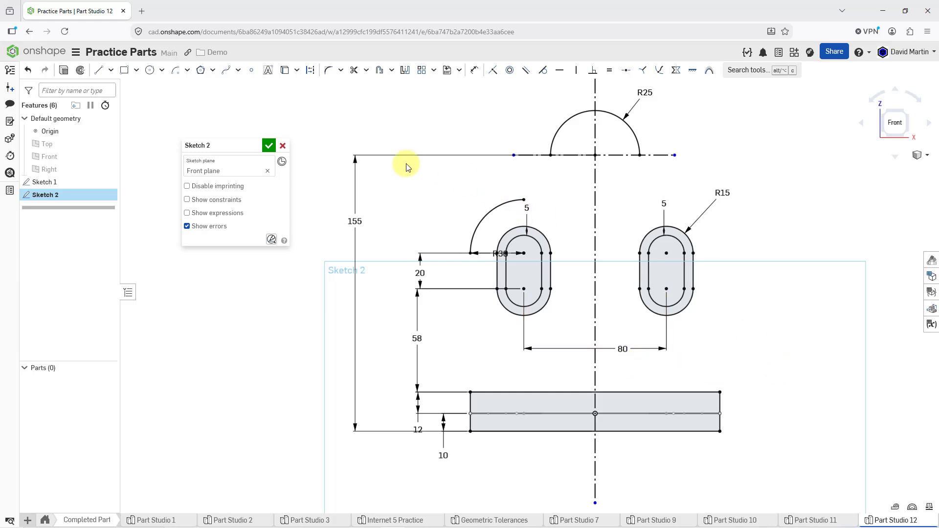
Step: Draw a vertical line from the base rectangle's upper left corner up to the lower end of the 30 mm quarter arc
left_click(99, 69)
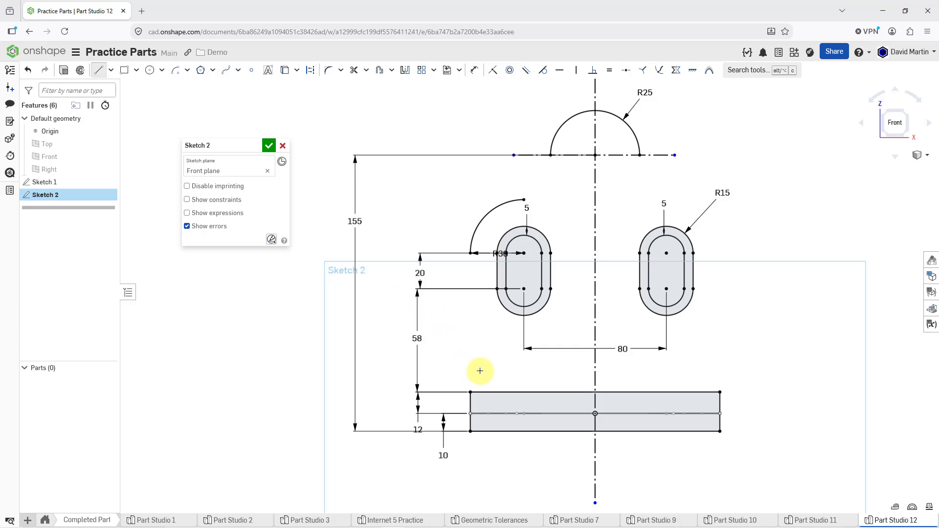
left_click(470, 391)
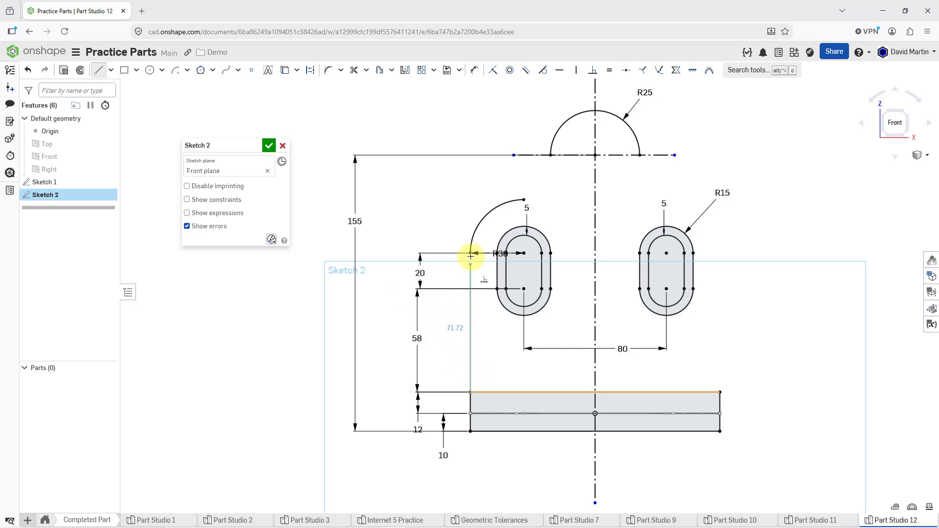
left_click(477, 277)
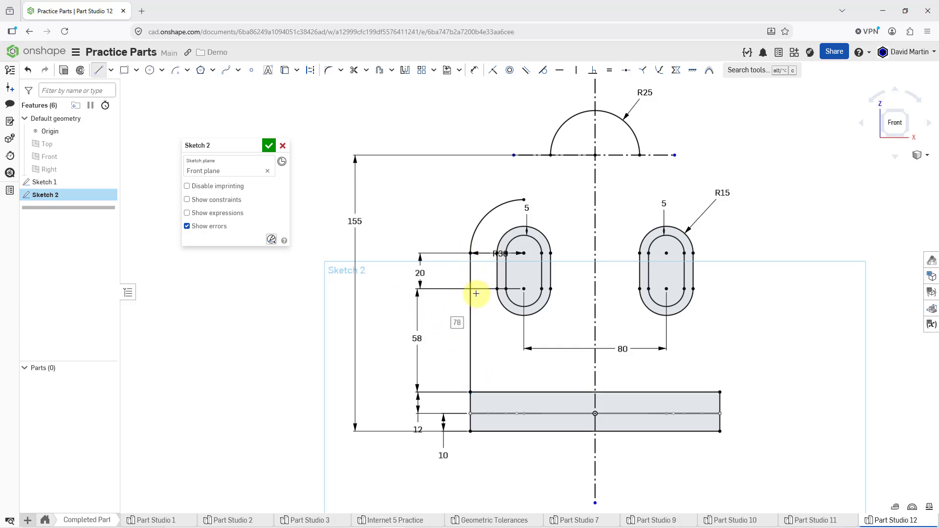
Step: Draw a vertical line down from the R25 arc's left end and a horizontal line joining the quarter arc's upper end to it
left_click(550, 155)
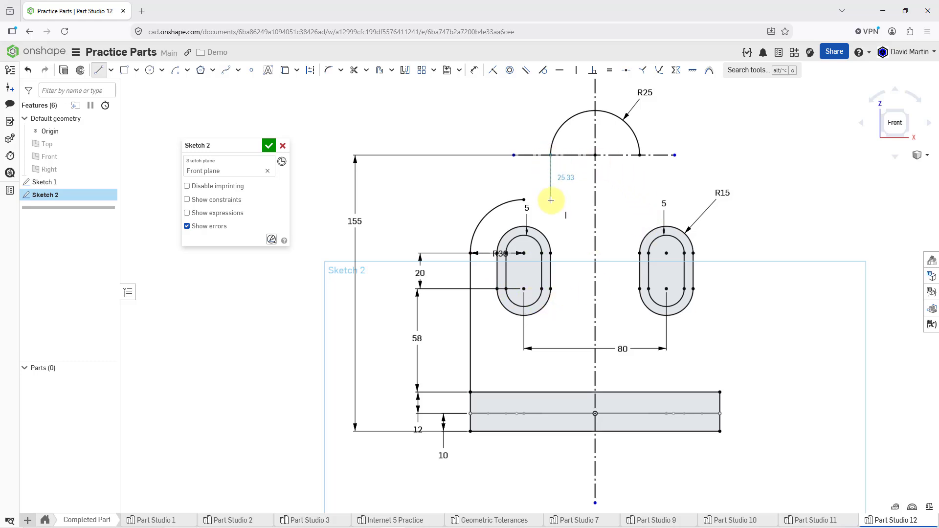
left_click(551, 205)
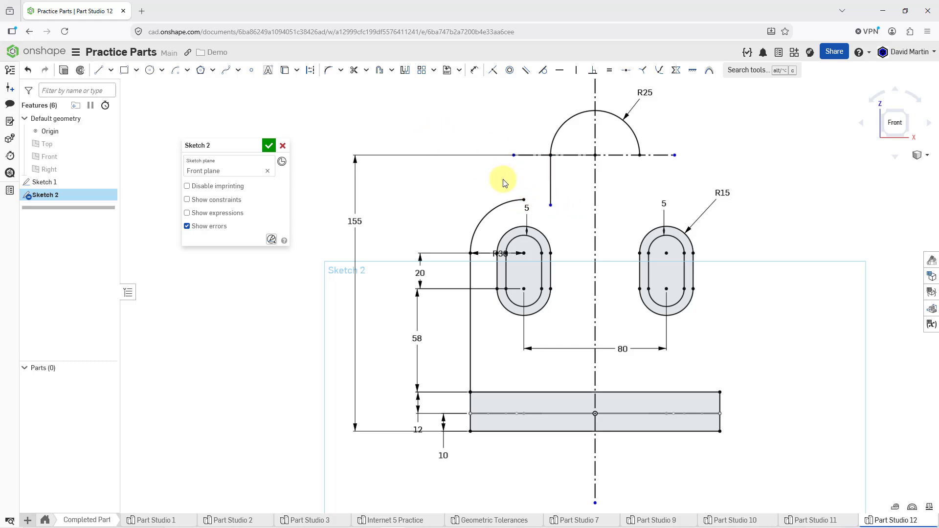
key("l")
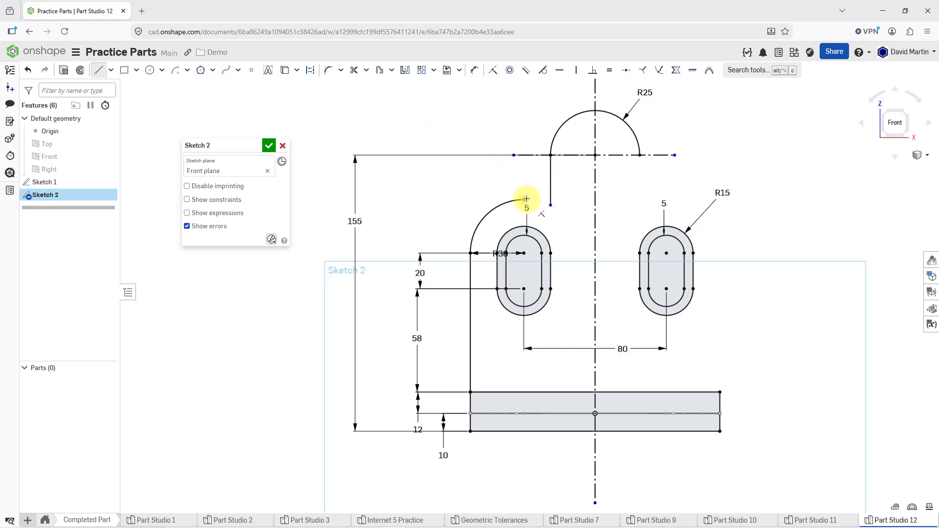
left_click(526, 198)
left_click(550, 199)
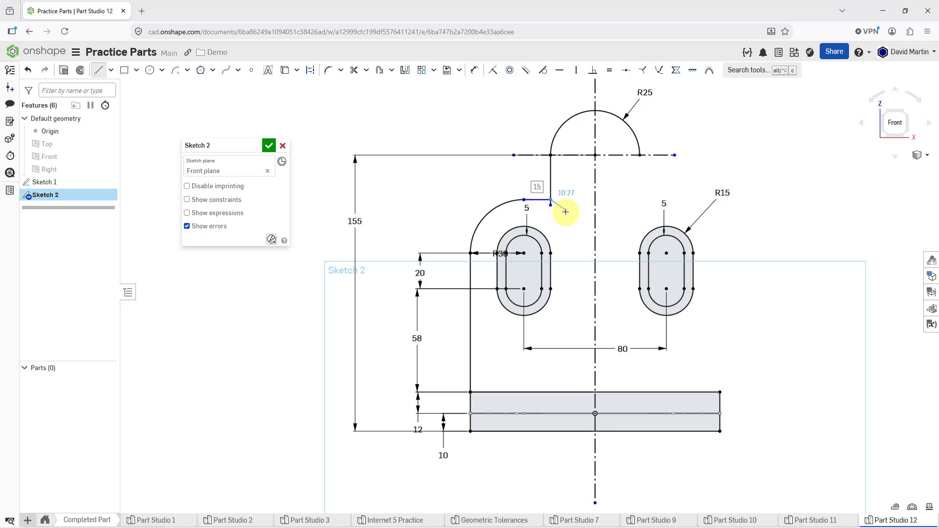
key("Escape")
Step: Trim the short piece of the vertical line that overhangs below the horizontal line
scroll(553, 209, "up", 5)
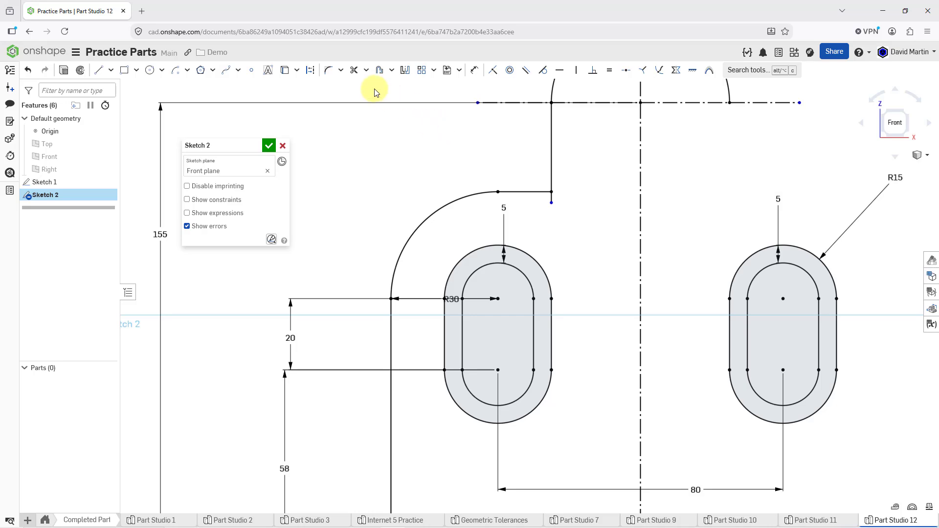
left_click(354, 70)
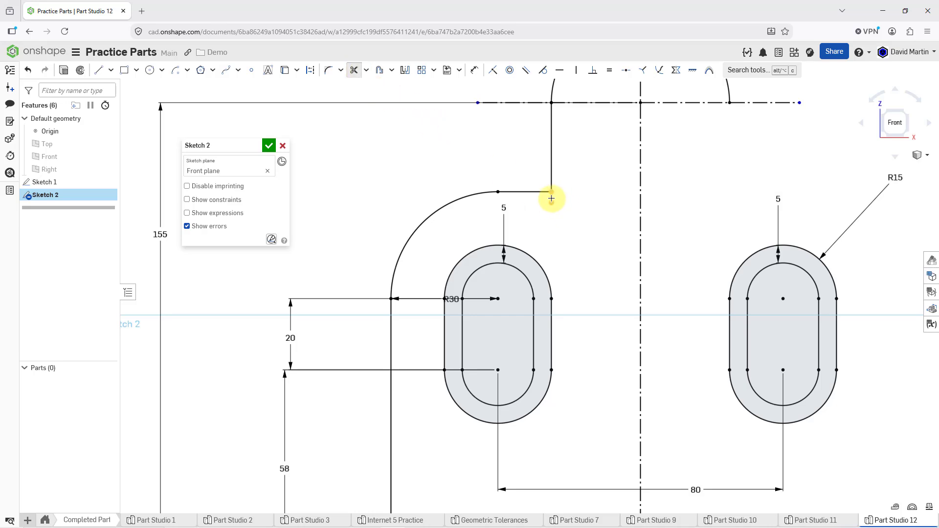
scroll(547, 230, "up", 2)
scroll(542, 223, "down", 4)
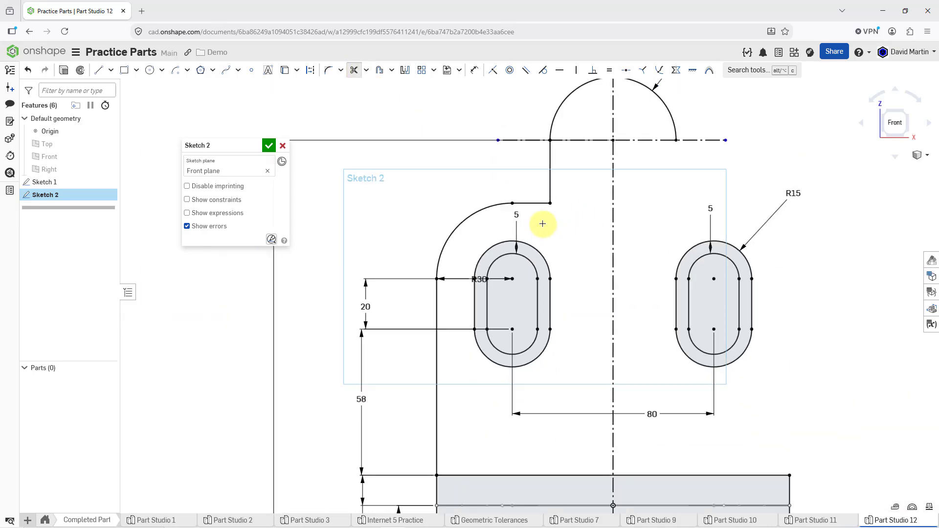
scroll(542, 224, "down", 2)
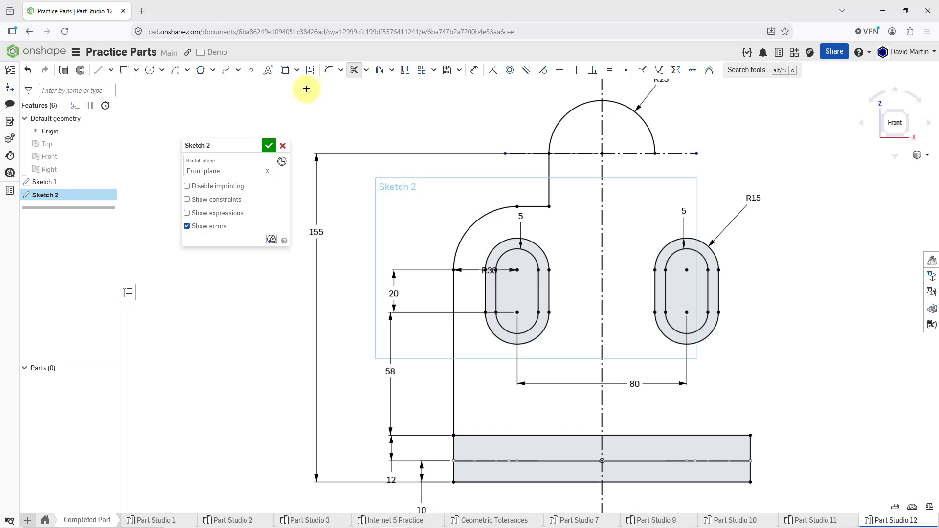
Step: Fillet the corner between the short vertical and horizontal lines with a 15 mm radius and place its dimension below the arc
left_click(328, 70)
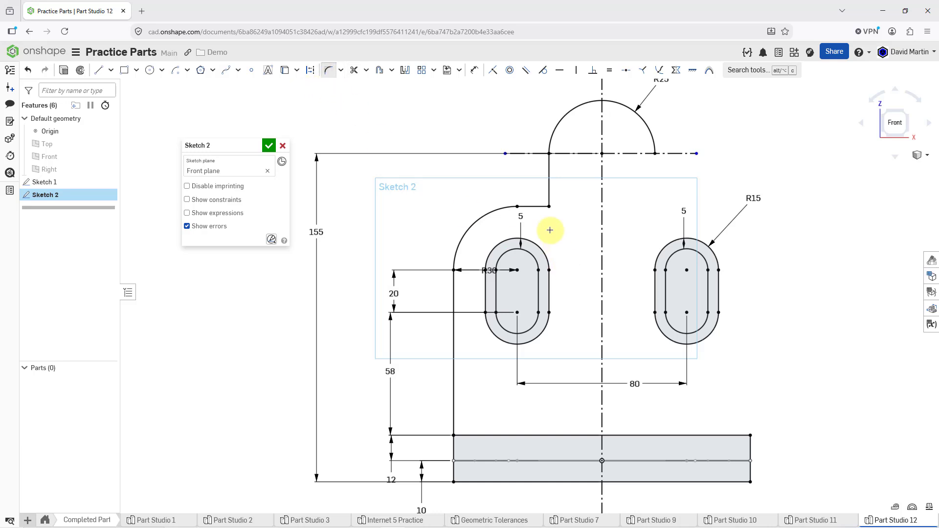
left_click(549, 207)
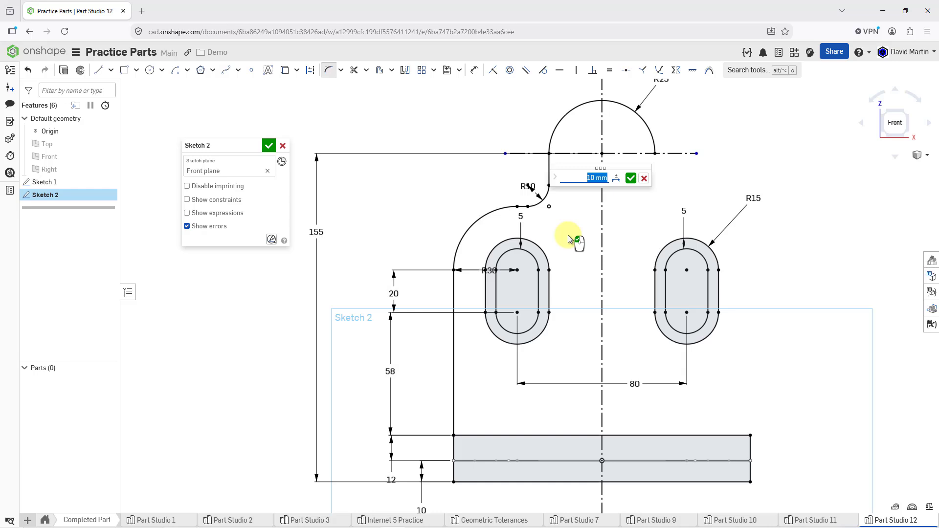
type("15")
key("Return")
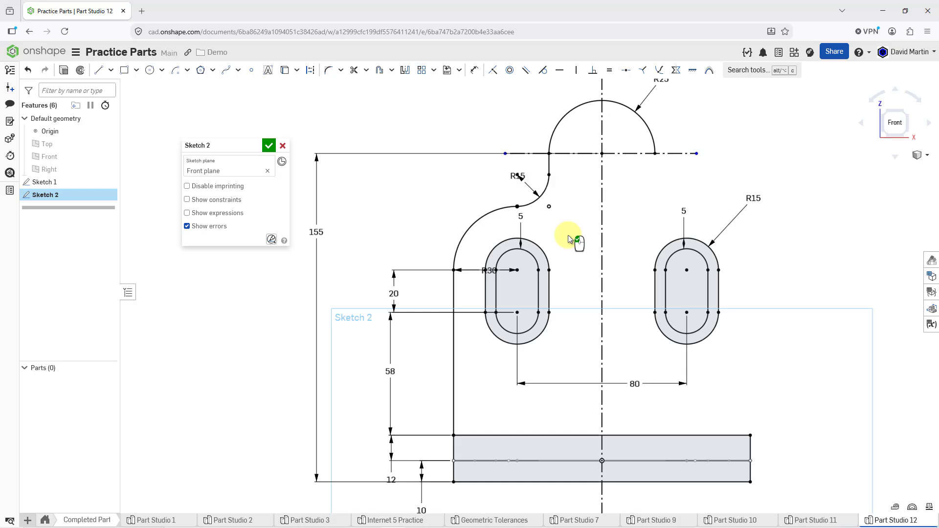
left_click_drag(500, 174, 566, 218)
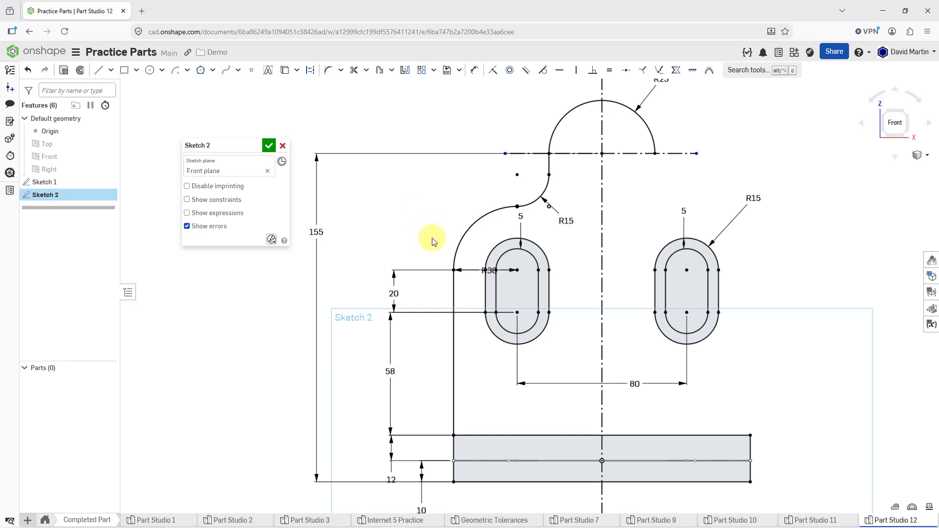
Step: Mirror the left profile's side line, quarter arc, fillet and short vertical line across the vertical centerline, and finish the sketch
left_click(401, 75)
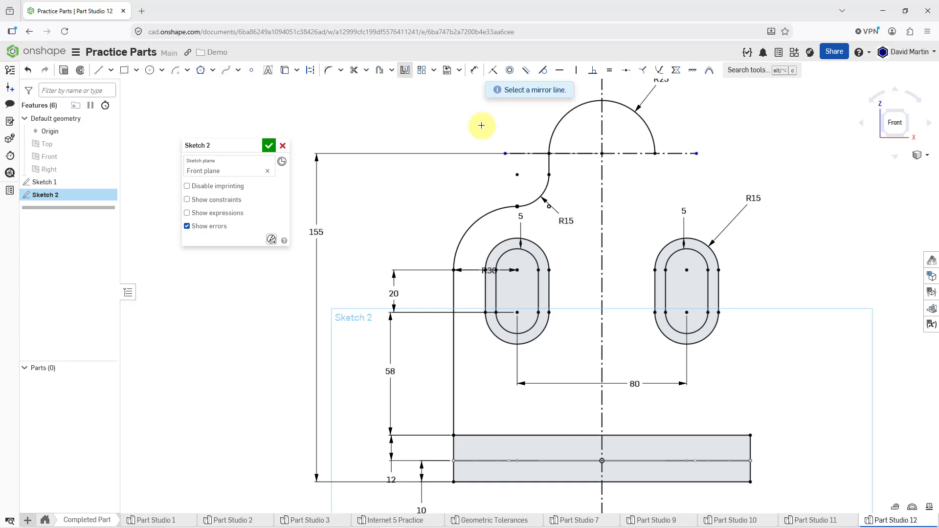
left_click(602, 211)
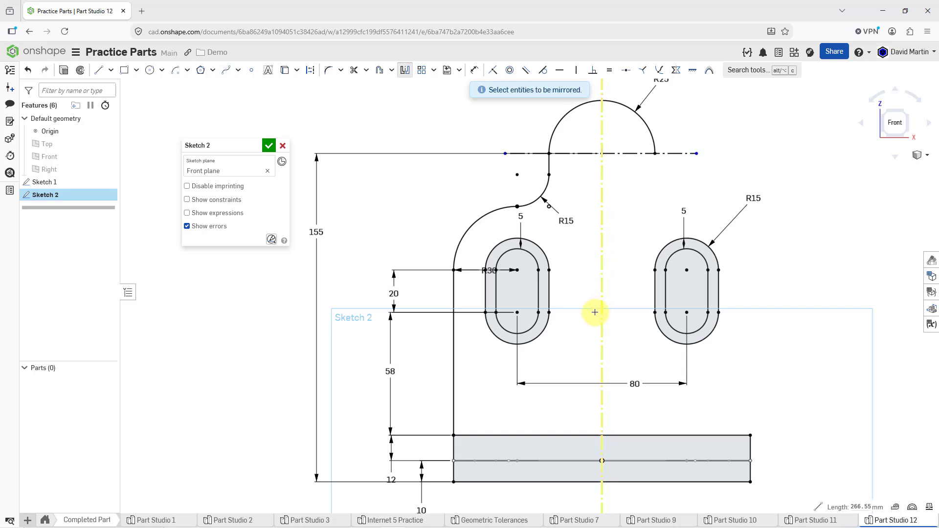
left_click(454, 381)
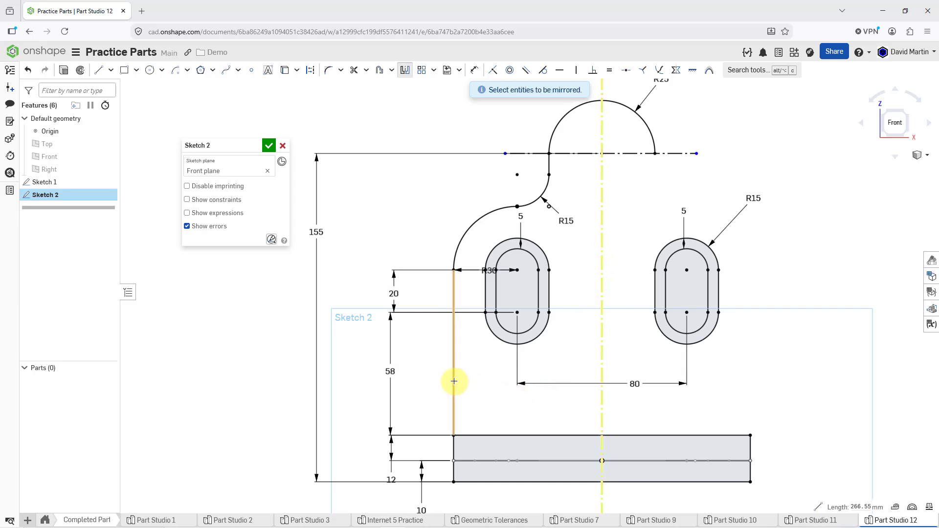
left_click(467, 228)
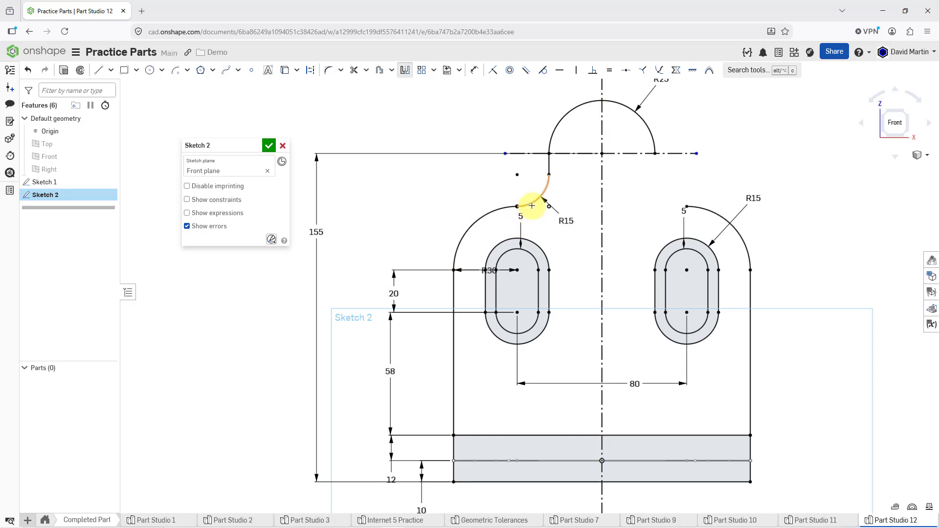
left_click(532, 205)
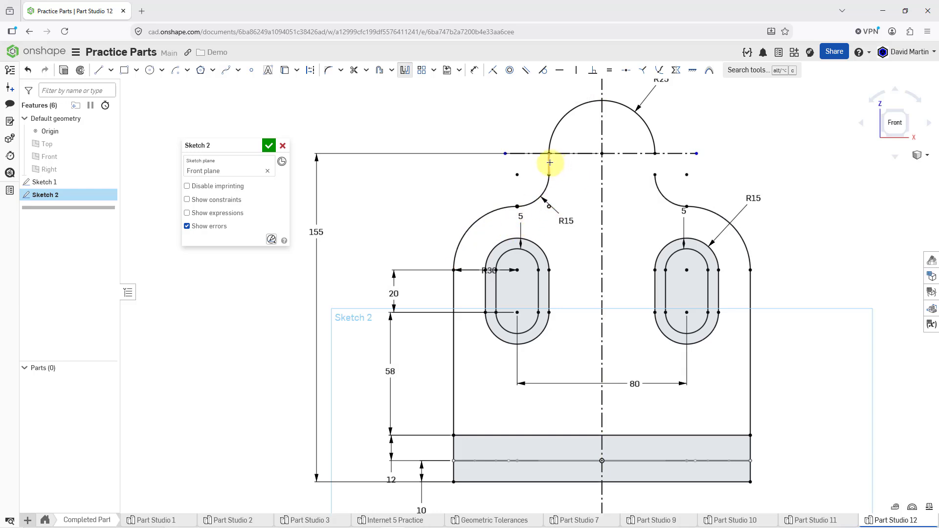
scroll(562, 215, "down", 3)
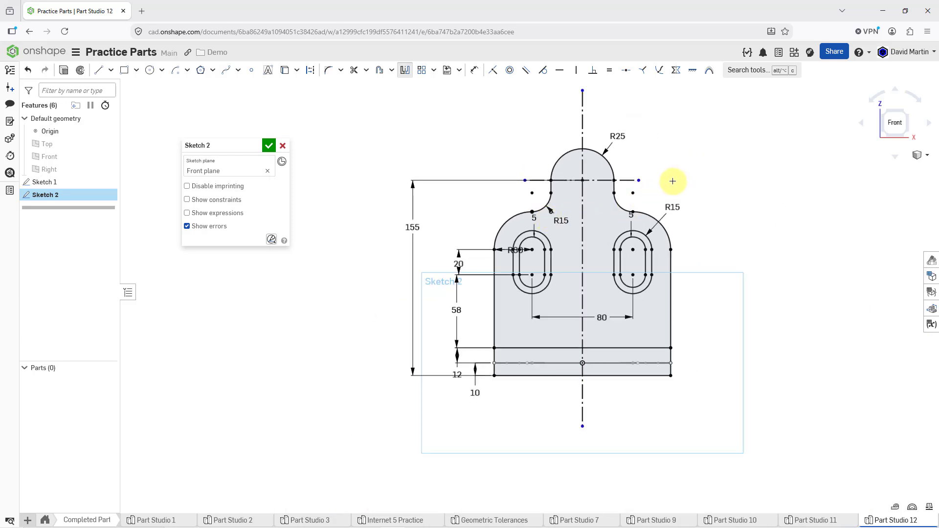
key("Escape")
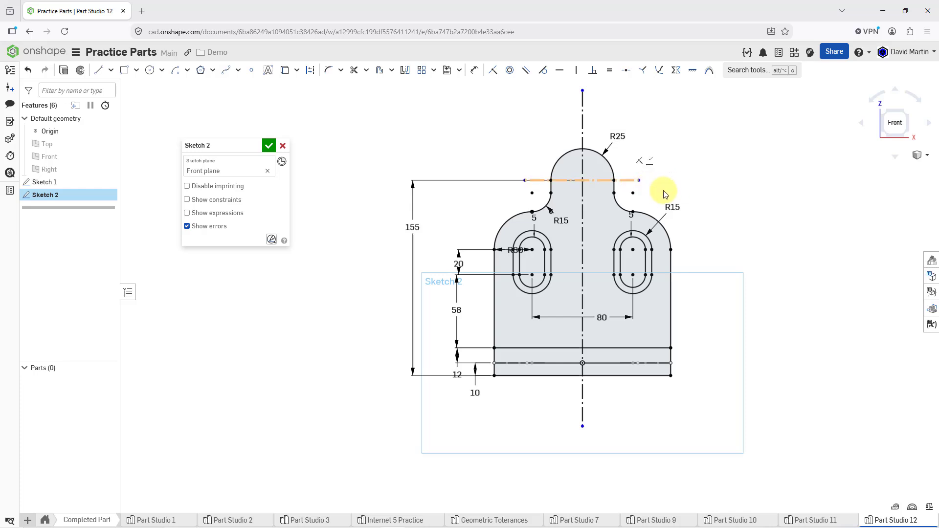
left_click(269, 146)
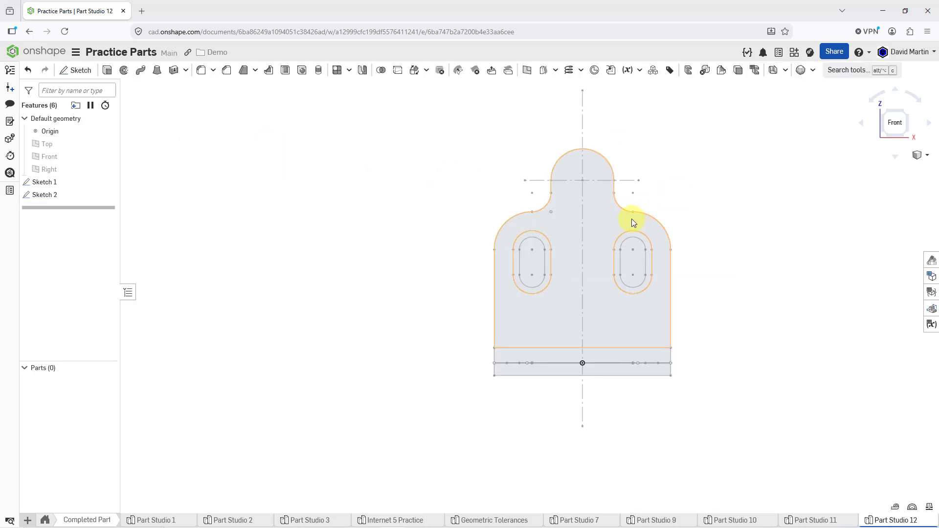
Step: Extrude the Sketch 1 base profile around its hole as a new solid, up to the base rectangle's upper left vertex in Sketch 2
right_click_drag(631, 219, 603, 238)
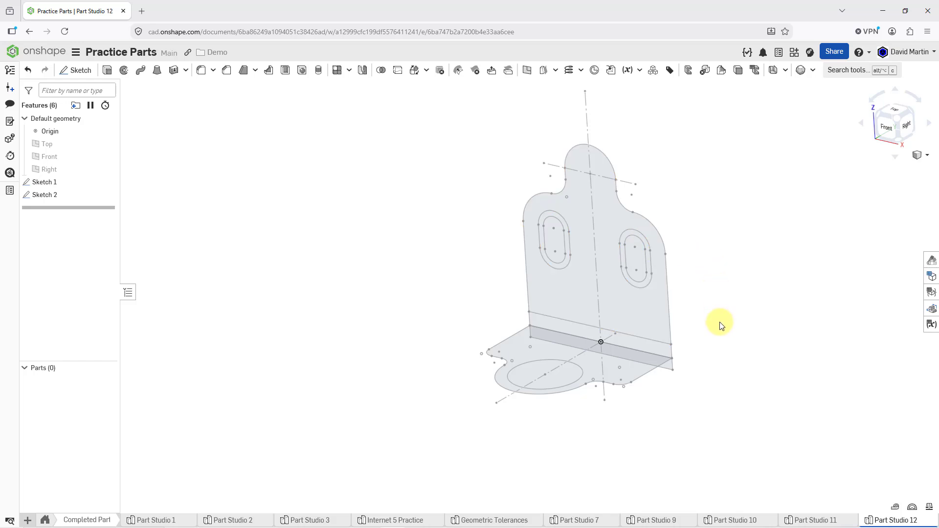
left_click(108, 73)
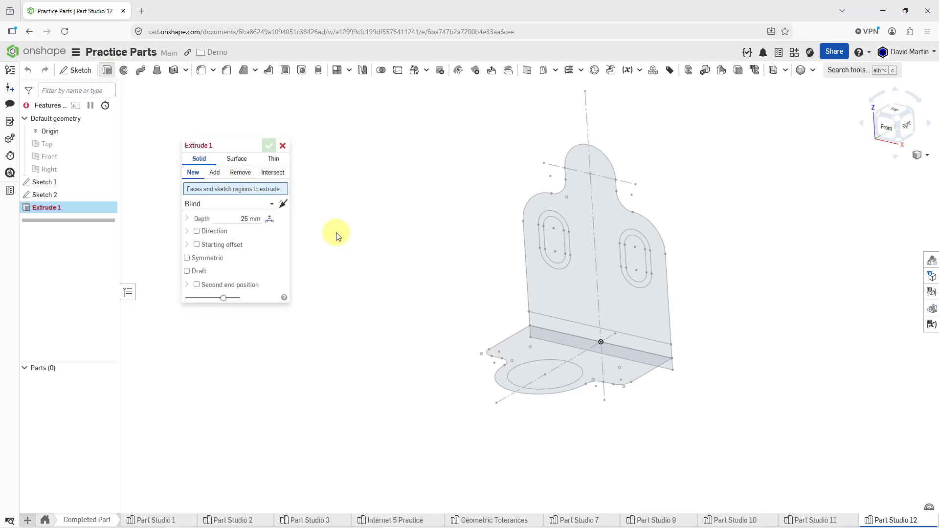
left_click(632, 368)
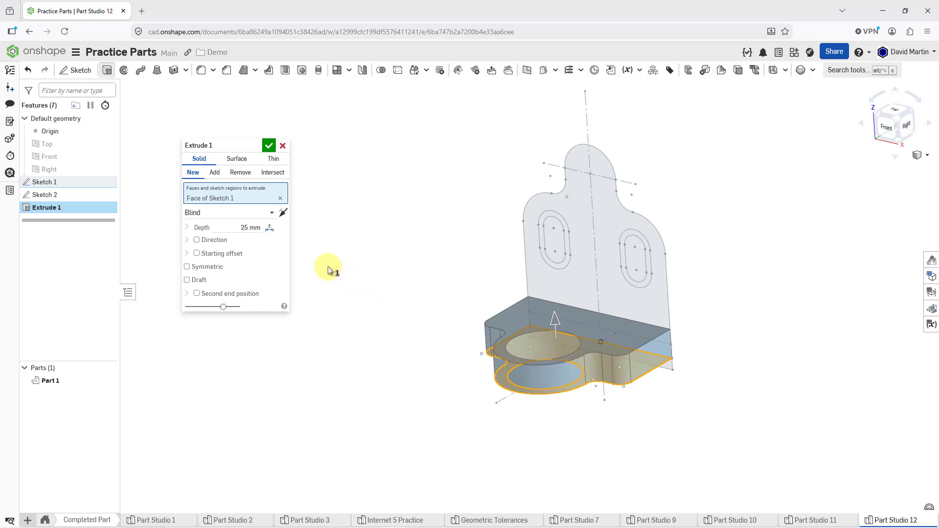
left_click(218, 217)
left_click(221, 279)
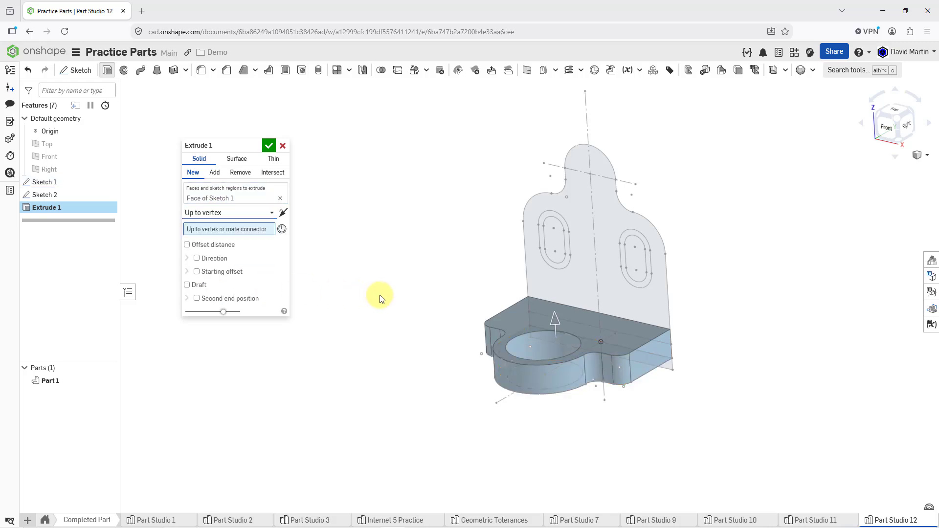
left_click(528, 313)
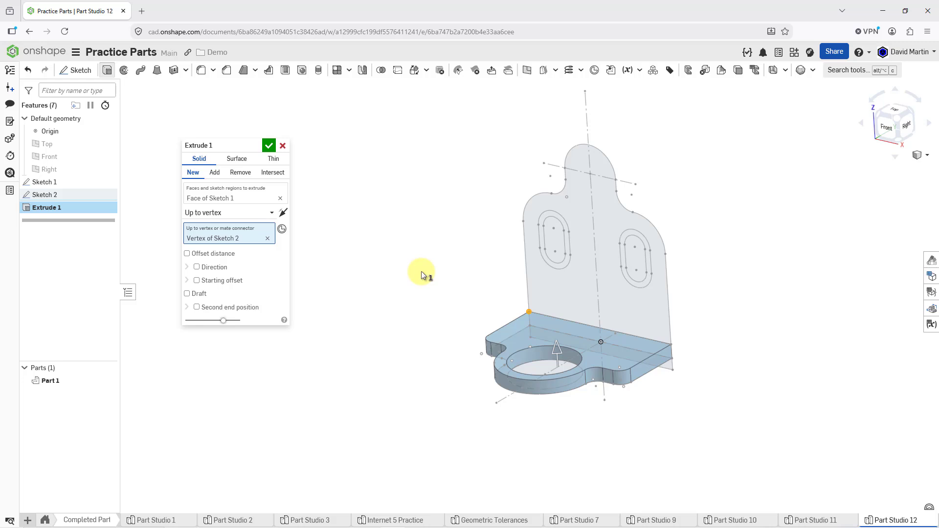
left_click(267, 145)
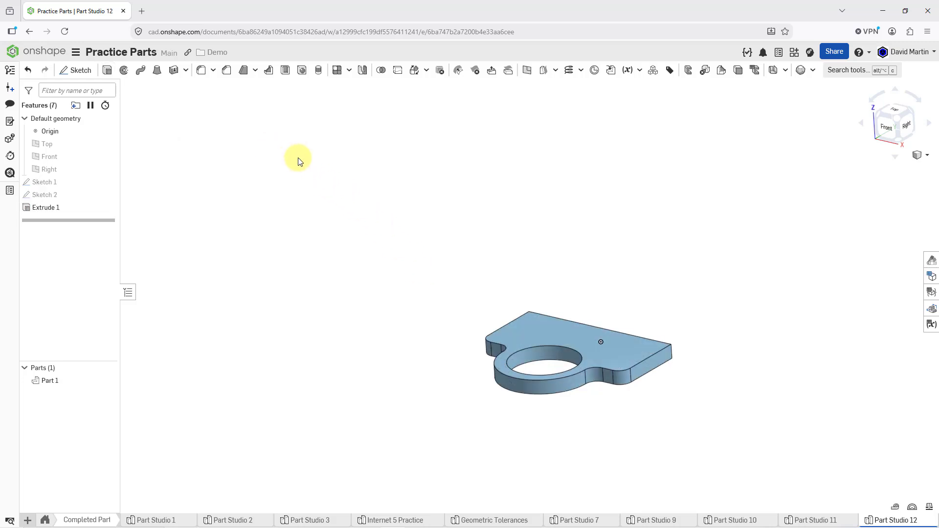
Step: Show Sketch 1 and Sketch 2 again and extrude the upright plate's region around the outer slots 12 mm, added to the base
left_click(108, 194)
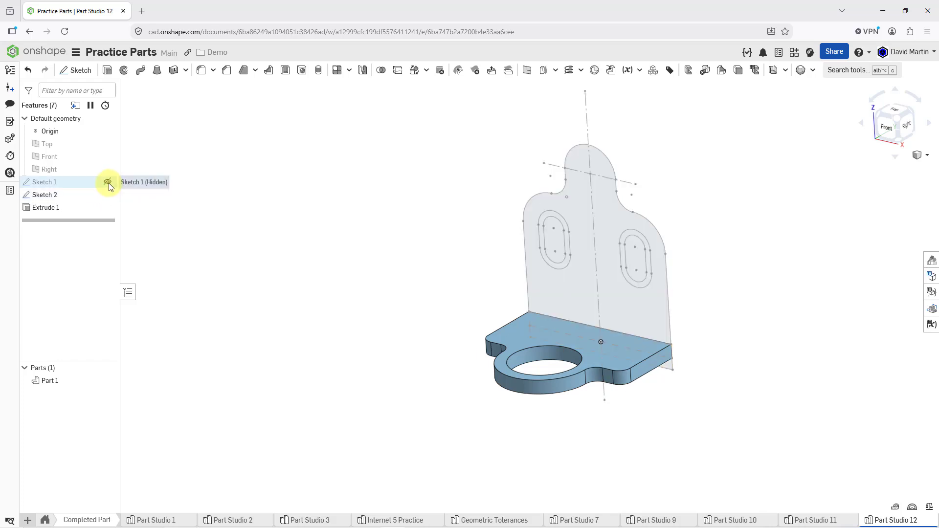
left_click(107, 182)
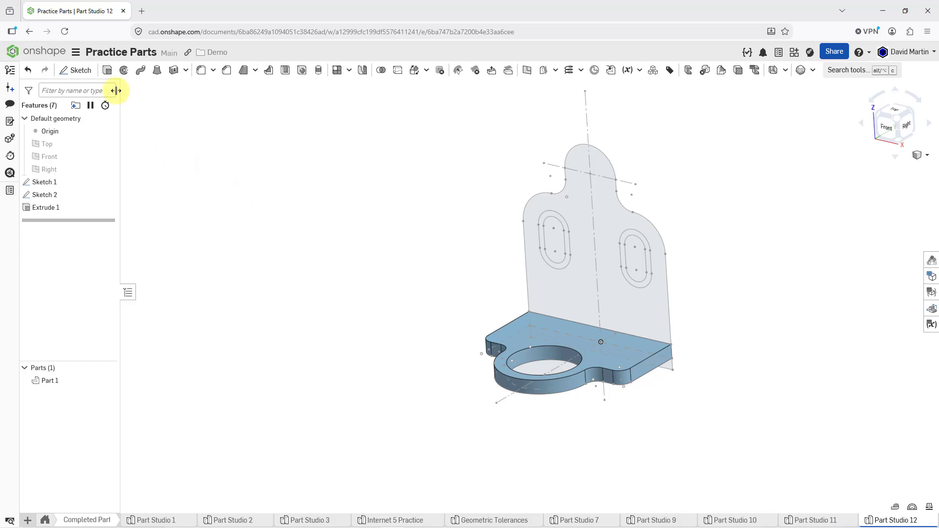
left_click(107, 71)
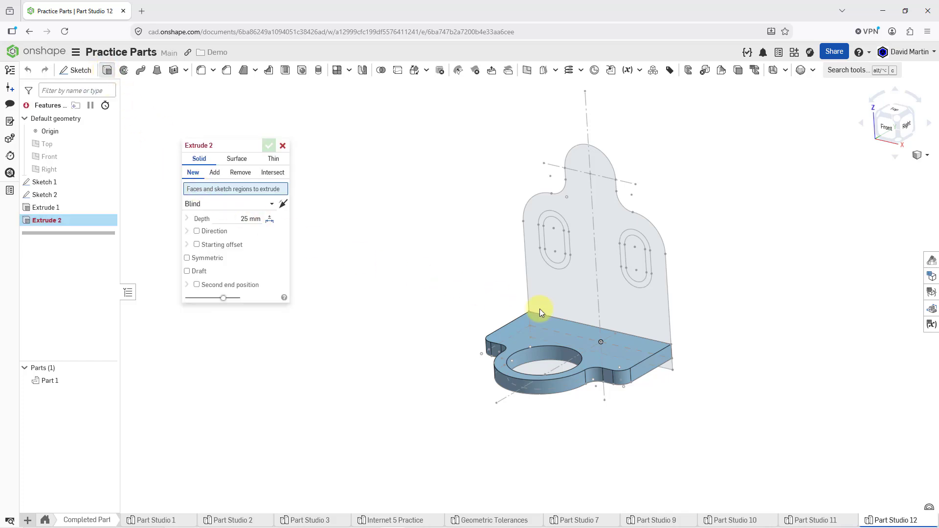
left_click(572, 297)
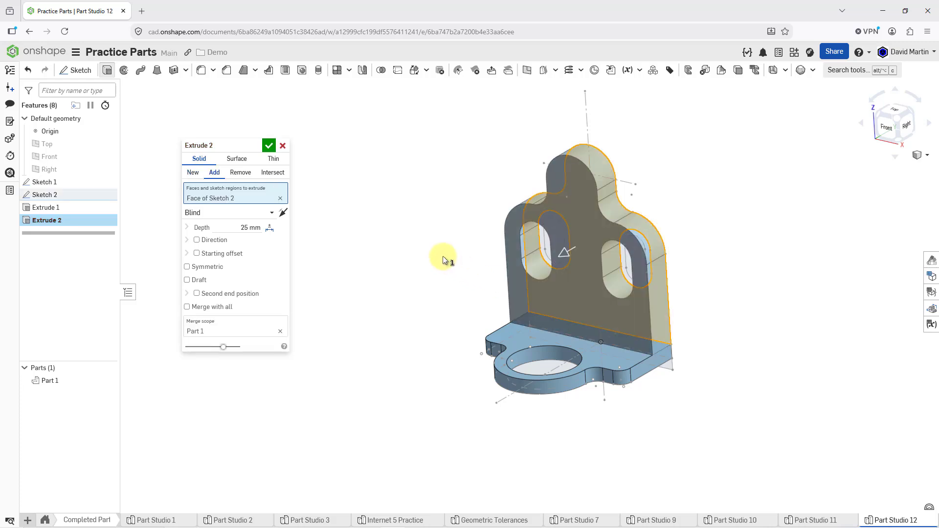
left_click(220, 226)
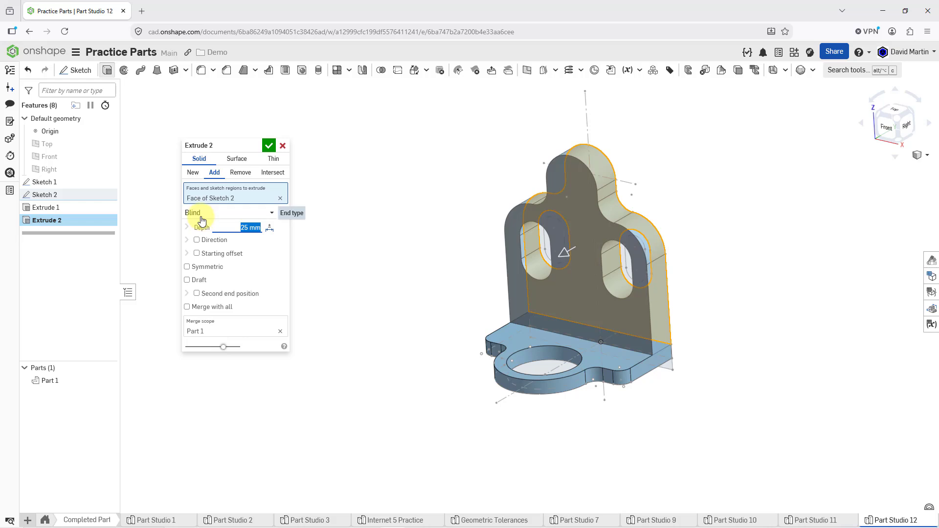
type("12")
key("Return")
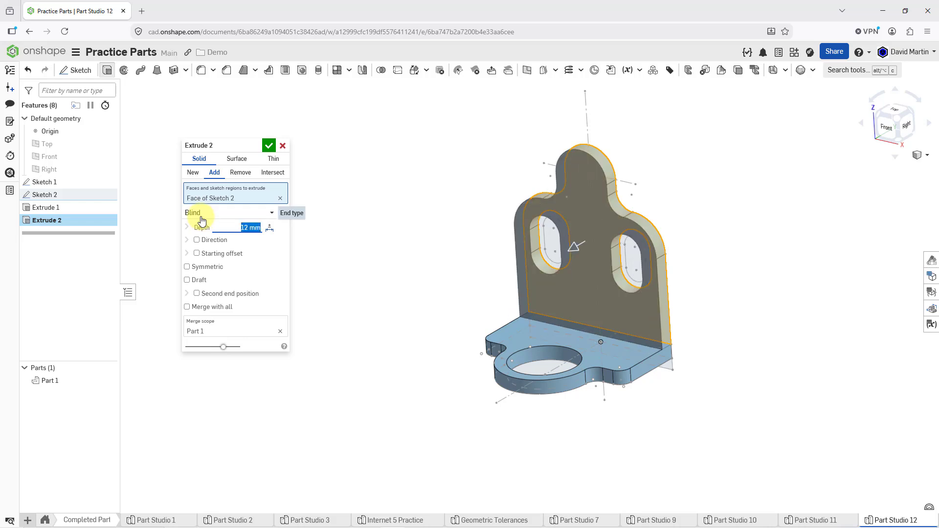
left_click(268, 145)
right_click_drag(579, 277, 549, 326)
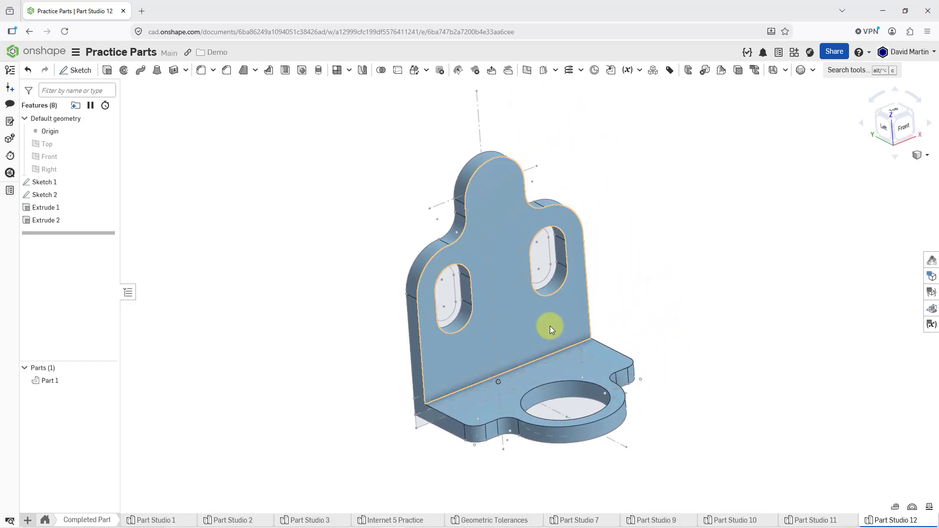